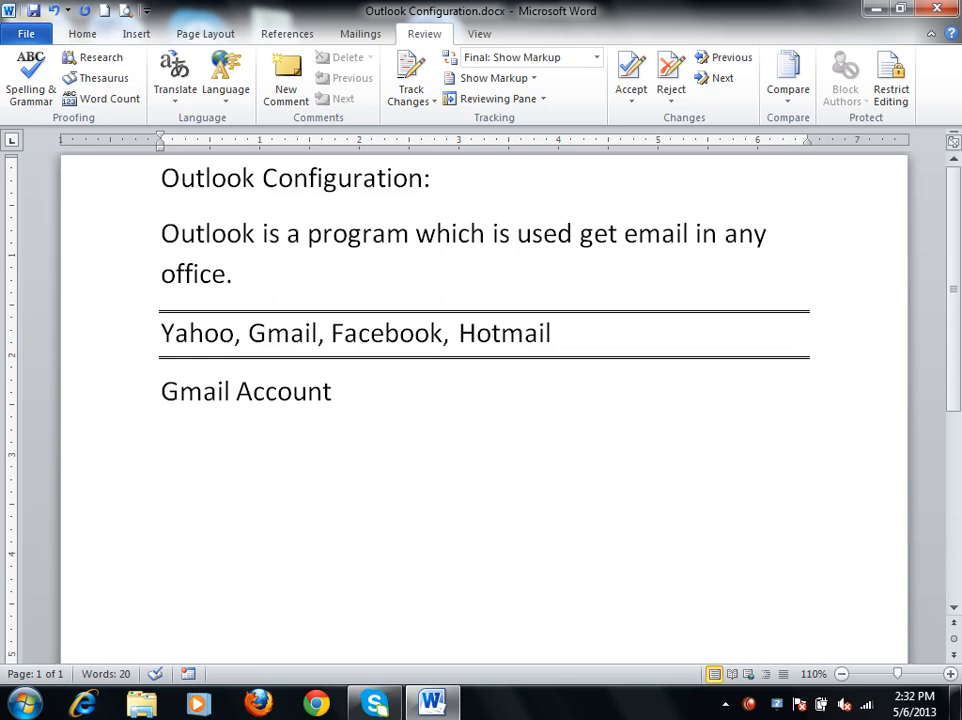
Add the line "Two Servers" below the "Gmail Account" line in the document.
{"action": "type", "text": "Servers"}
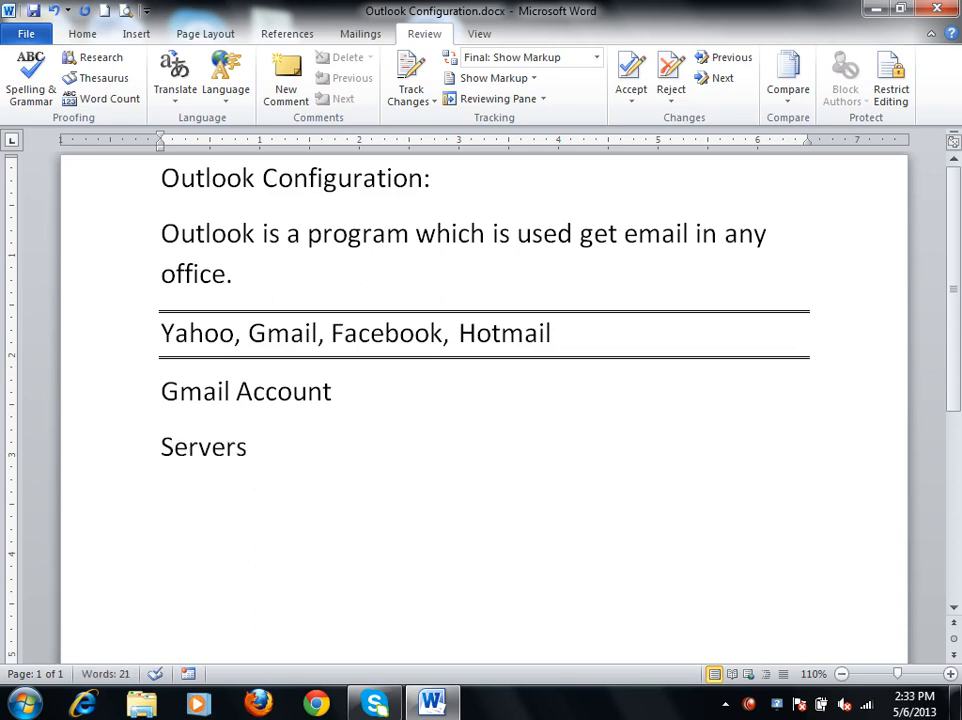
{"action": "type", "text": " tw"}
{"action": "key", "text": "BackSpace"}
{"action": "key", "text": "BackSpace"}
{"action": "key", "text": "BackSpace"}
{"action": "key", "text": "BackSpace"}
{"action": "key", "text": "BackSpace"}
{"action": "key", "text": "BackSpace"}
{"action": "key", "text": "BackSpace"}
{"action": "key", "text": "BackSpace"}
{"action": "key", "text": "BackSpace"}
{"action": "key", "text": "BackSpace"}
{"action": "key", "text": "BackSpace"}
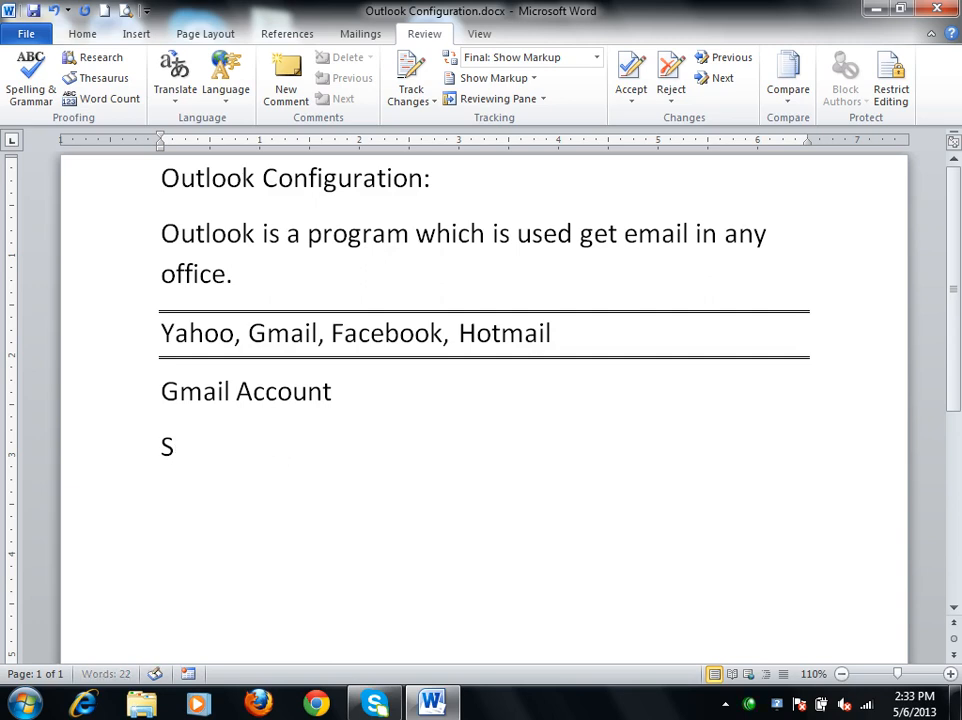
{"action": "type", "text": "Two Servers"}
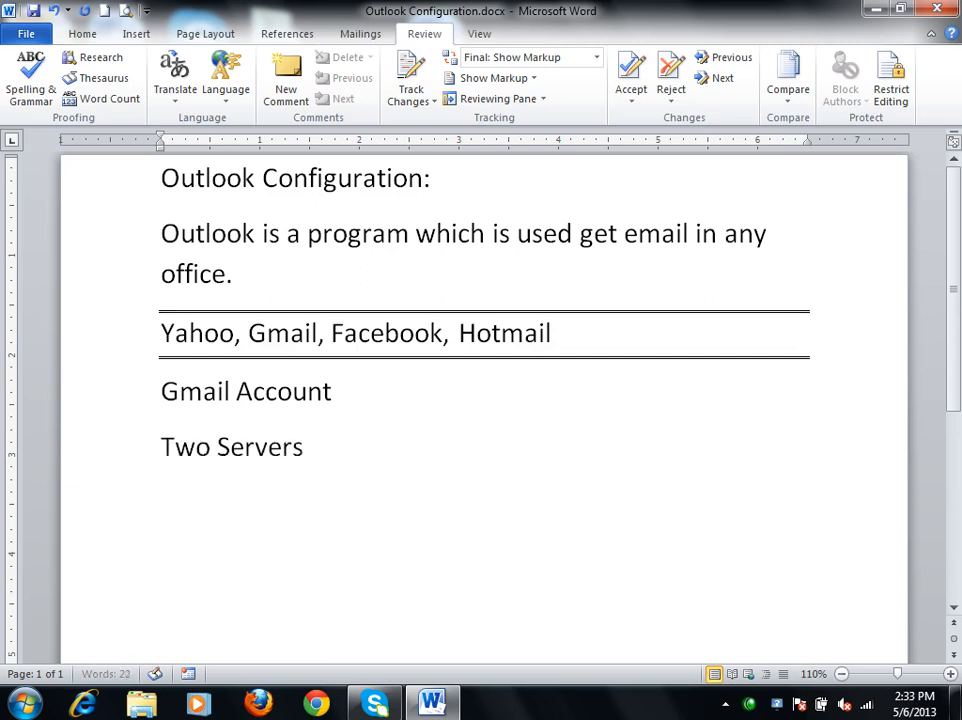
Add the line "POP3 (Post office Protocol)" below "Two Servers".
{"action": "key", "text": "Return"}
{"action": "type", "text": "POP"}
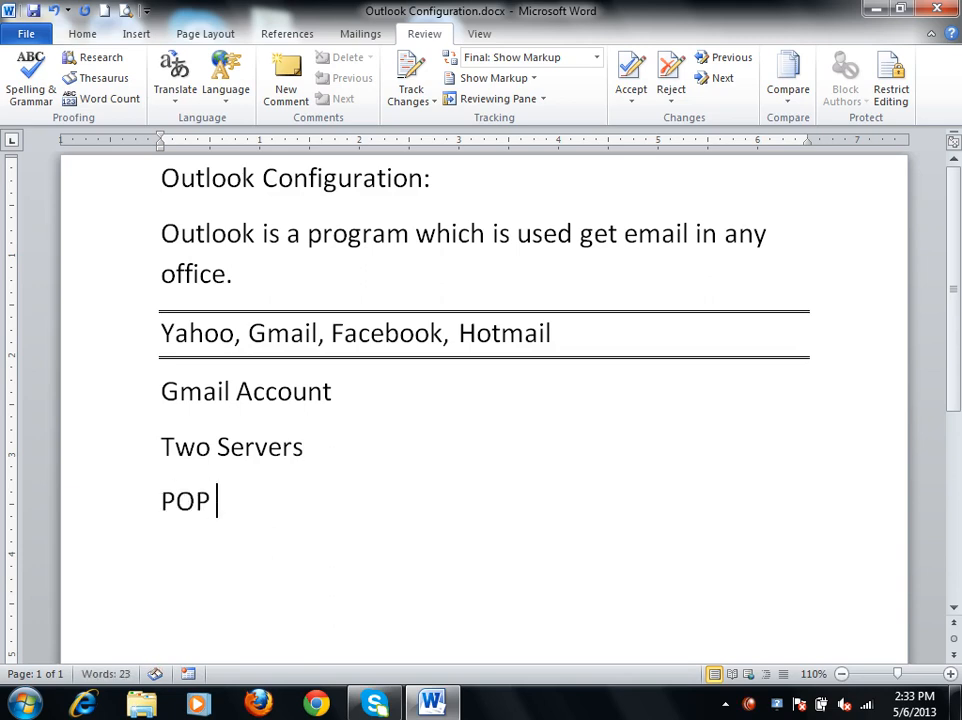
{"action": "type", "text": "3 (Post"}
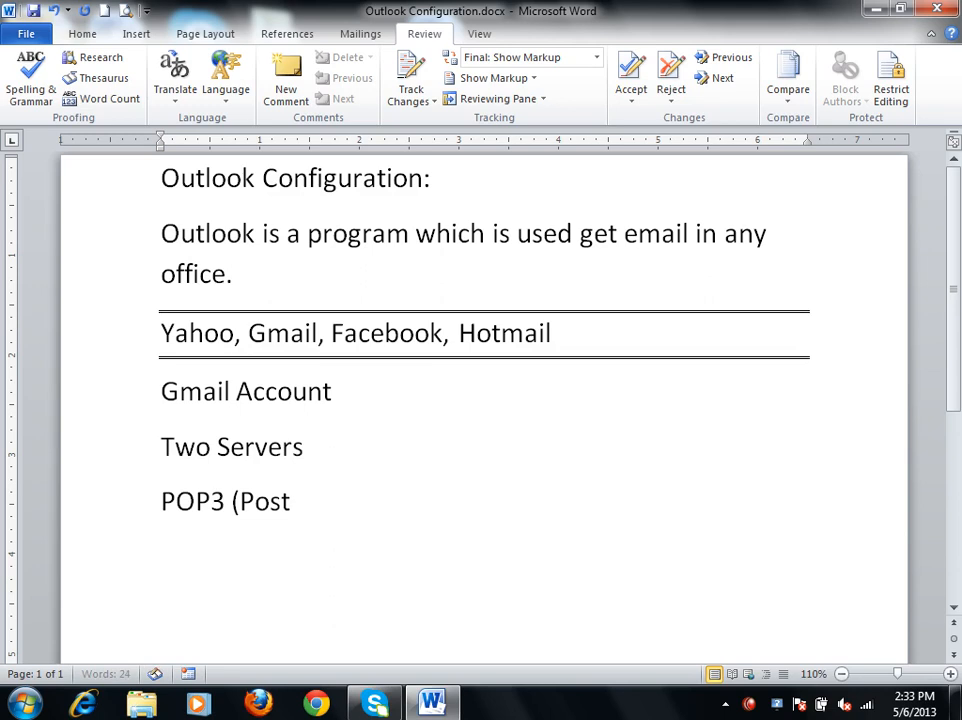
{"action": "type", "text": " office Protocl"}
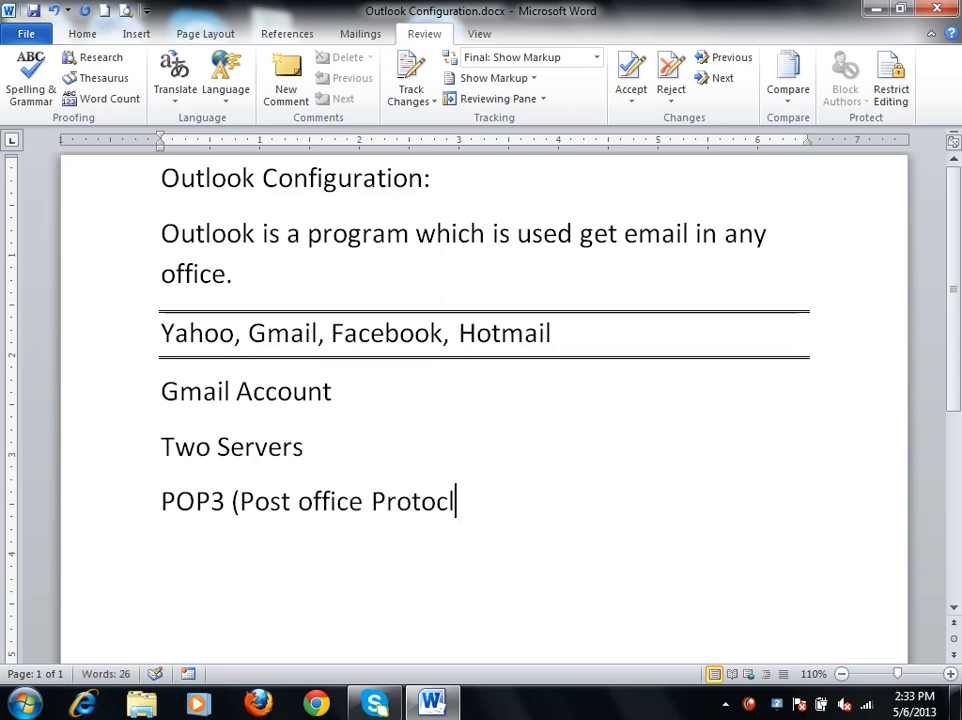
{"action": "key", "text": "BackSpace"}
{"action": "type", "text": "ol"}
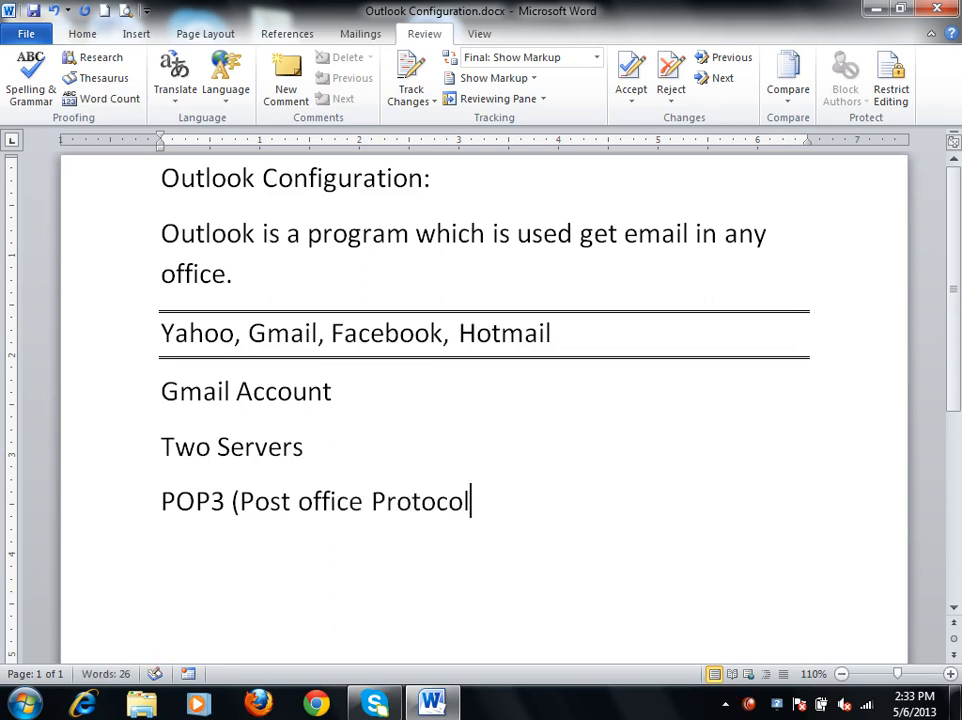
{"action": "type", "text": ")"}
Add the line "IMAP (Instant Message Accessing protocol)" below the POP3 line.
{"action": "key", "text": "Return"}
{"action": "type", "text": "Im"}
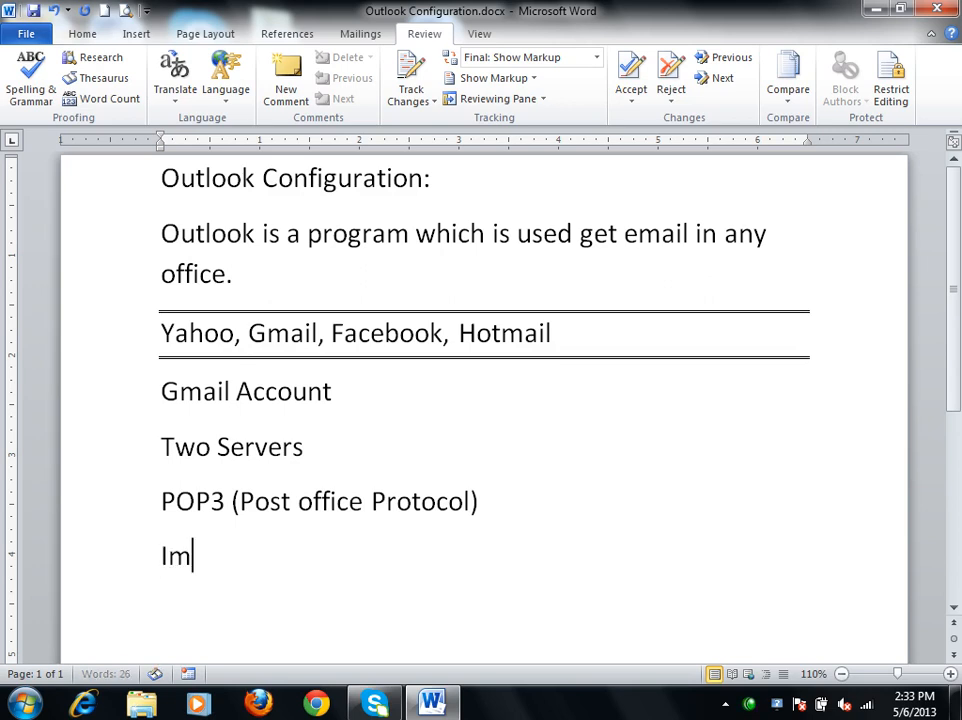
{"action": "key", "text": "BackSpace"}
{"action": "type", "text": "MAP (Instant M"}
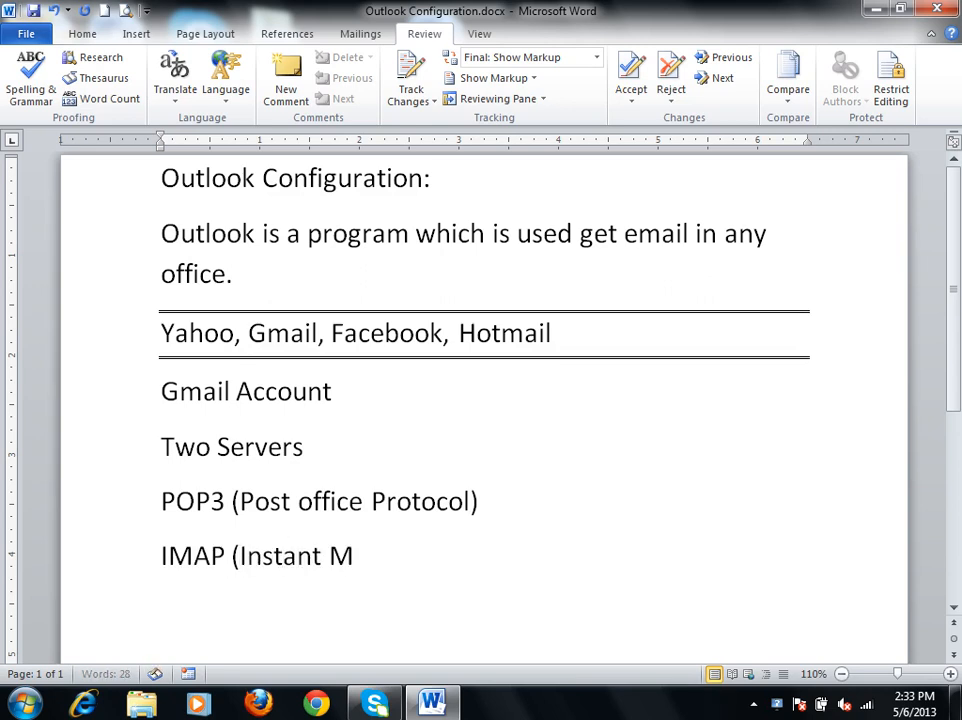
{"action": "type", "text": "essage"}
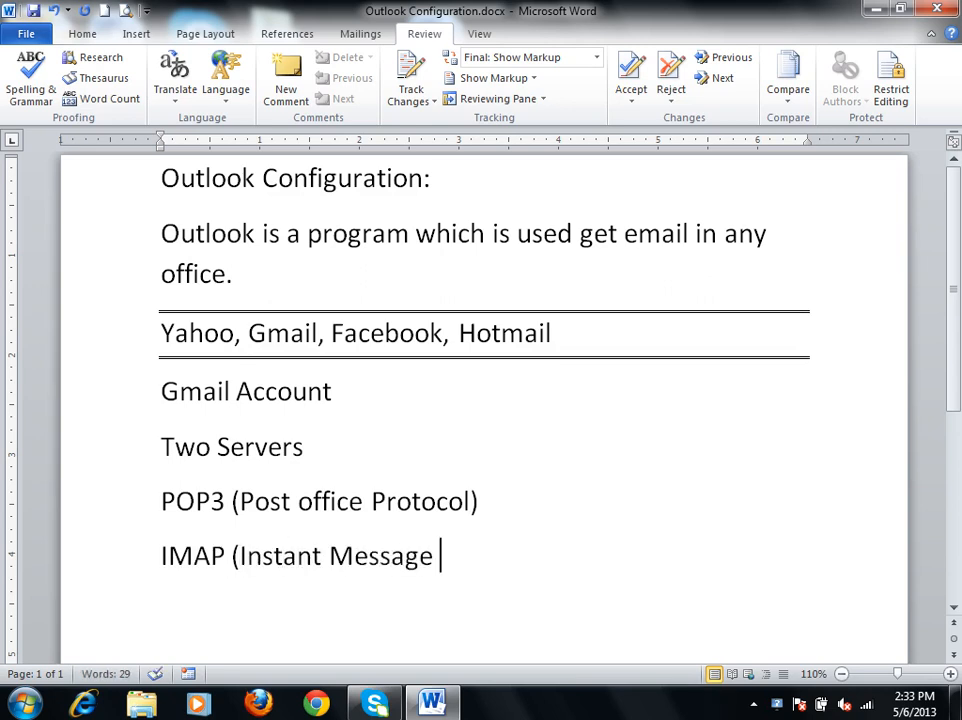
{"action": "type", "text": " Accessin"}
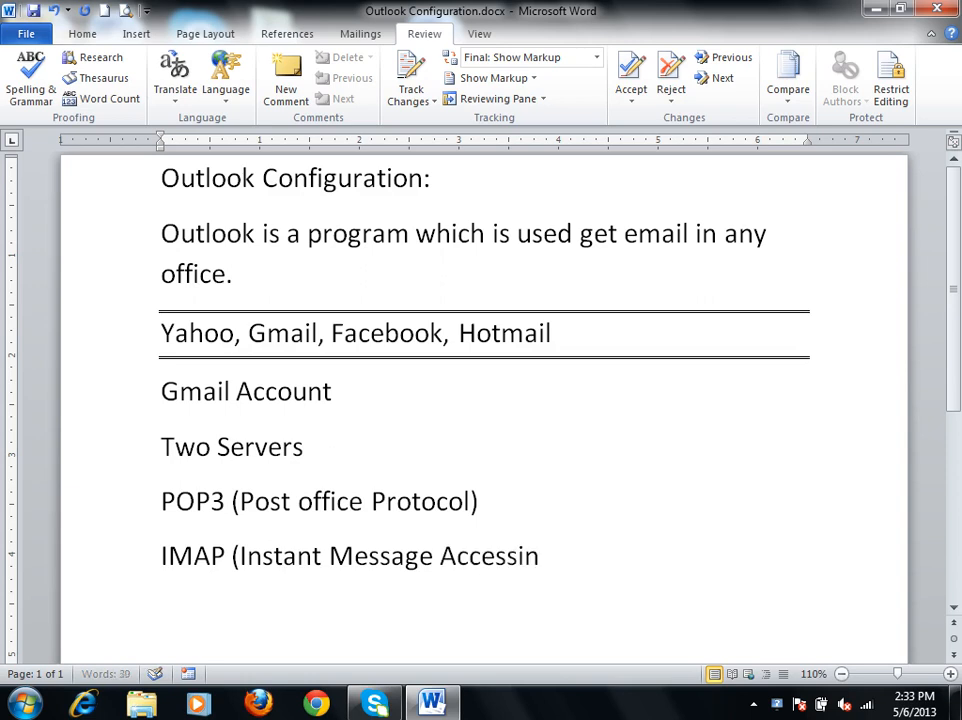
{"action": "type", "text": "g protocol"}
{"action": "key", "text": "BackSpace"}
{"action": "type", "text": "o"}
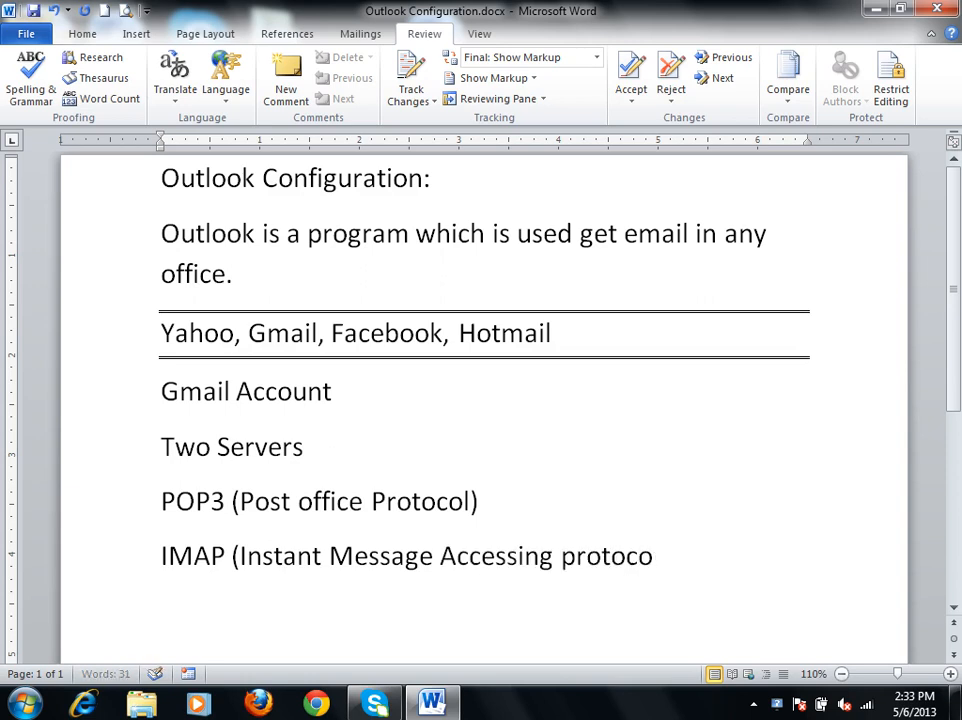
{"action": "type", "text": "l)"}
{"action": "key", "text": "Return"}
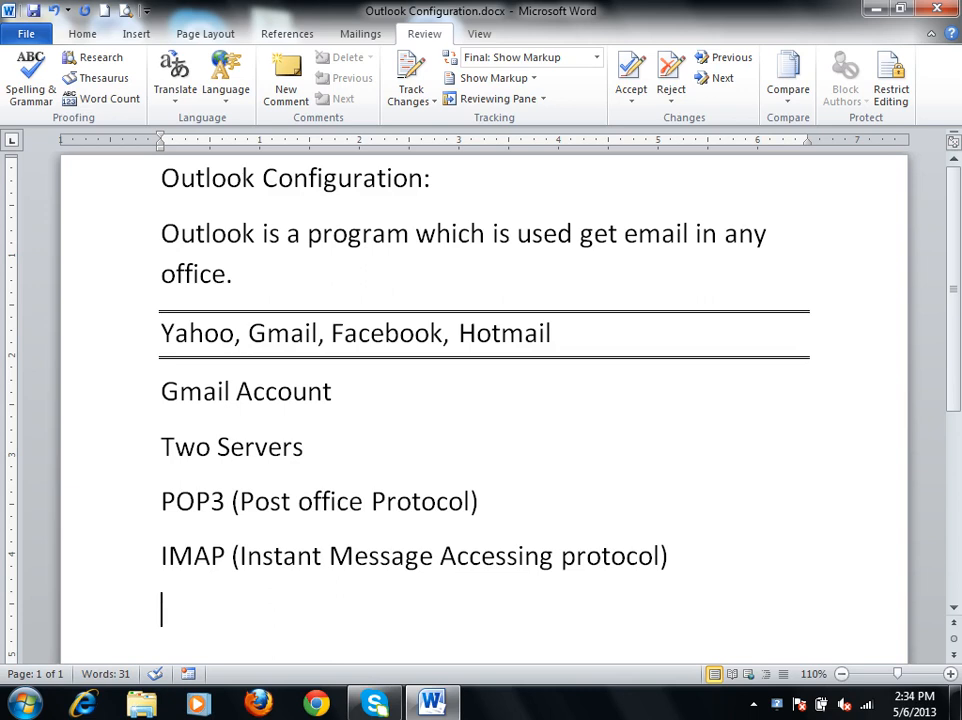
Add the line "SMTP (Send Message Transfer Protocol)" below the IMAP line and save the document.
{"action": "double_click", "coordinate": [168, 555]}
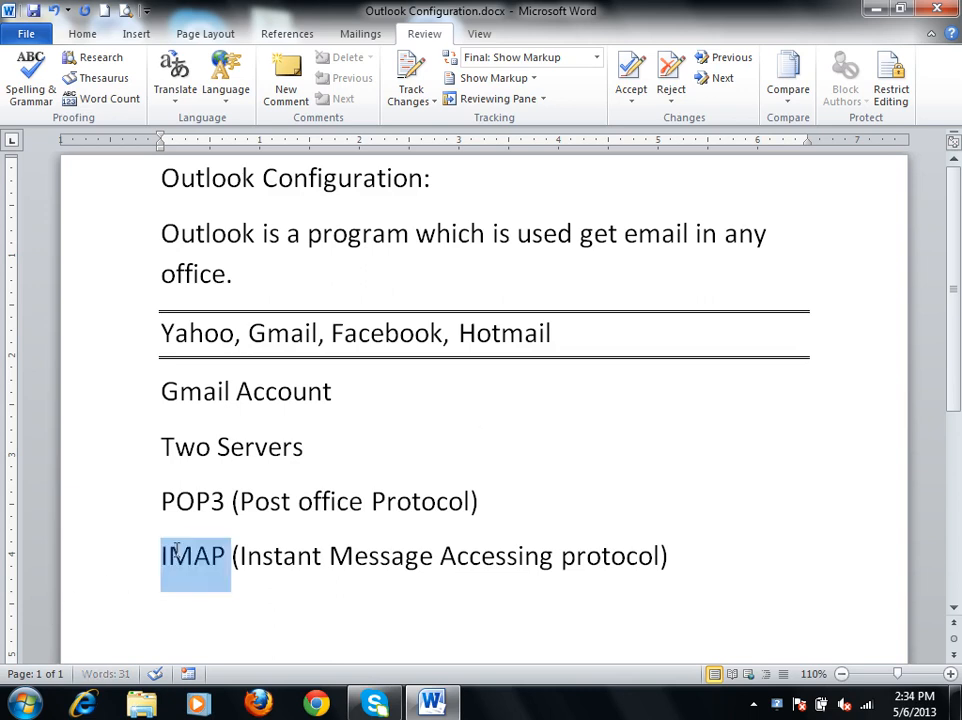
{"action": "left_click", "coordinate": [719, 549]}
{"action": "key", "text": "Return"}
{"action": "type", "text": "SMTP"}
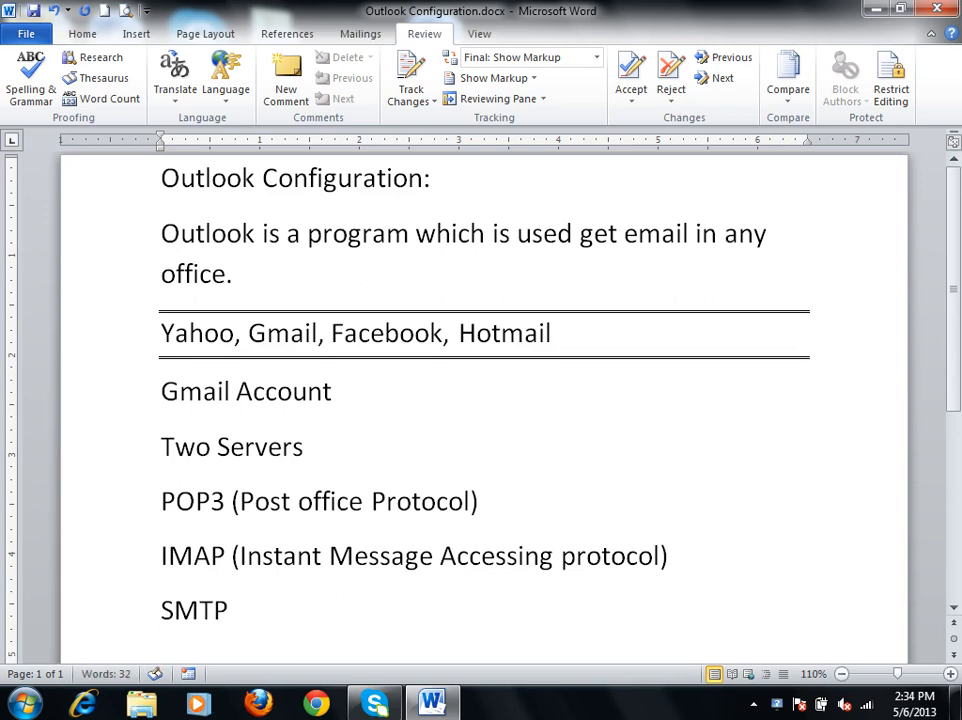
{"action": "type", "text": " (Send M"}
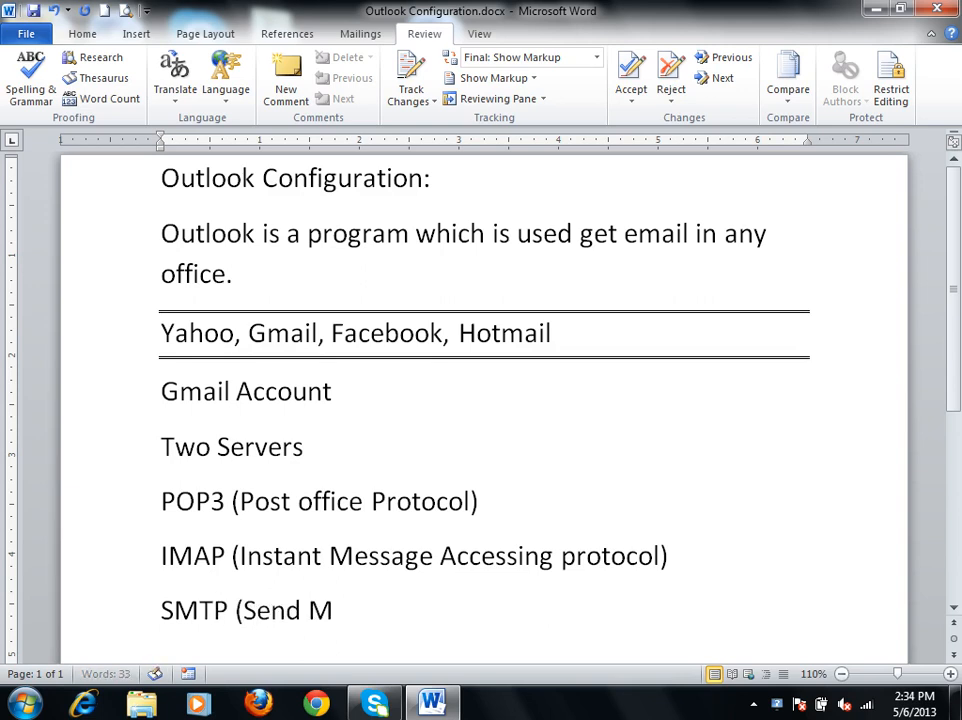
{"action": "type", "text": "essage Transfe"}
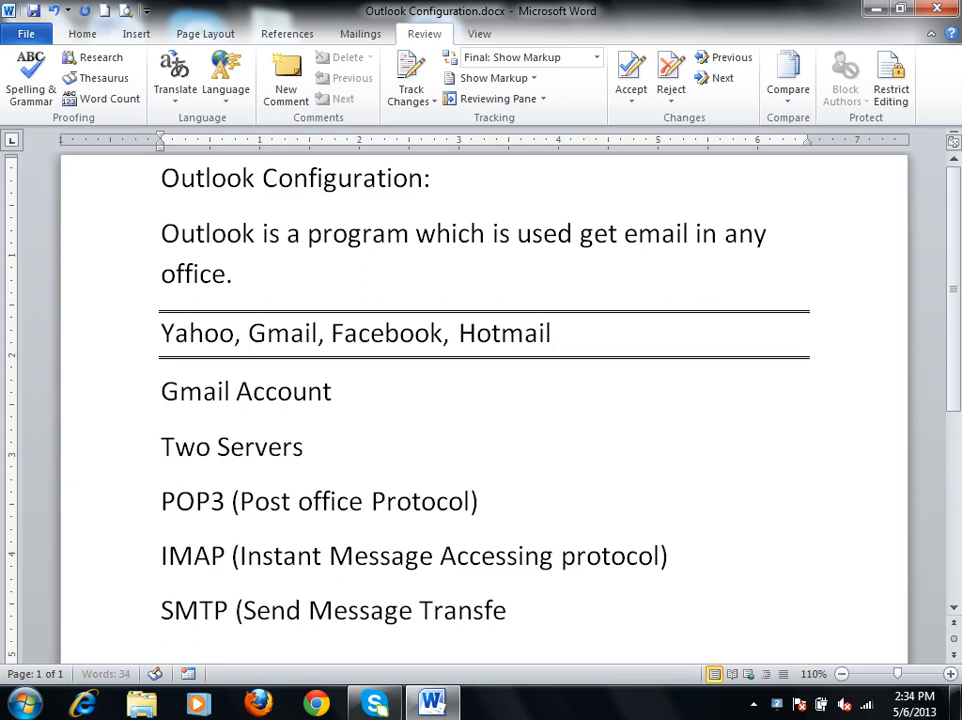
{"action": "type", "text": "r Pr"}
{"action": "key", "text": "BackSpace"}
{"action": "type", "text": "Protocol)"}
{"action": "key", "text": "BackSpace"}
{"action": "key", "text": "BackSpace"}
{"action": "type", "text": "ol)"}
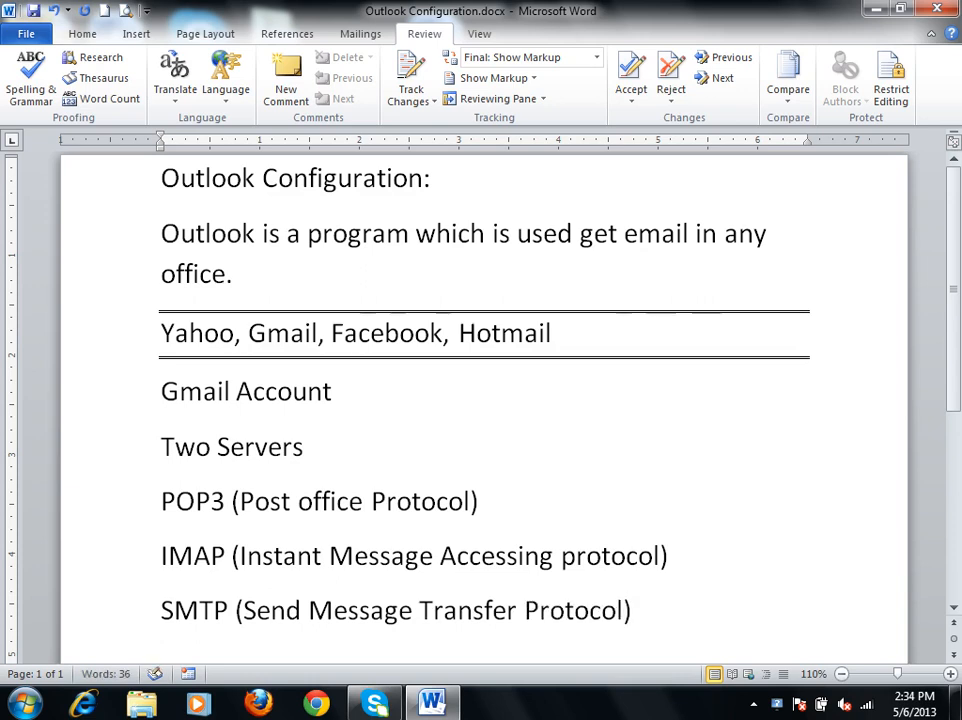
{"action": "key", "text": "Return"}
{"action": "key", "text": "ctrl+s"}
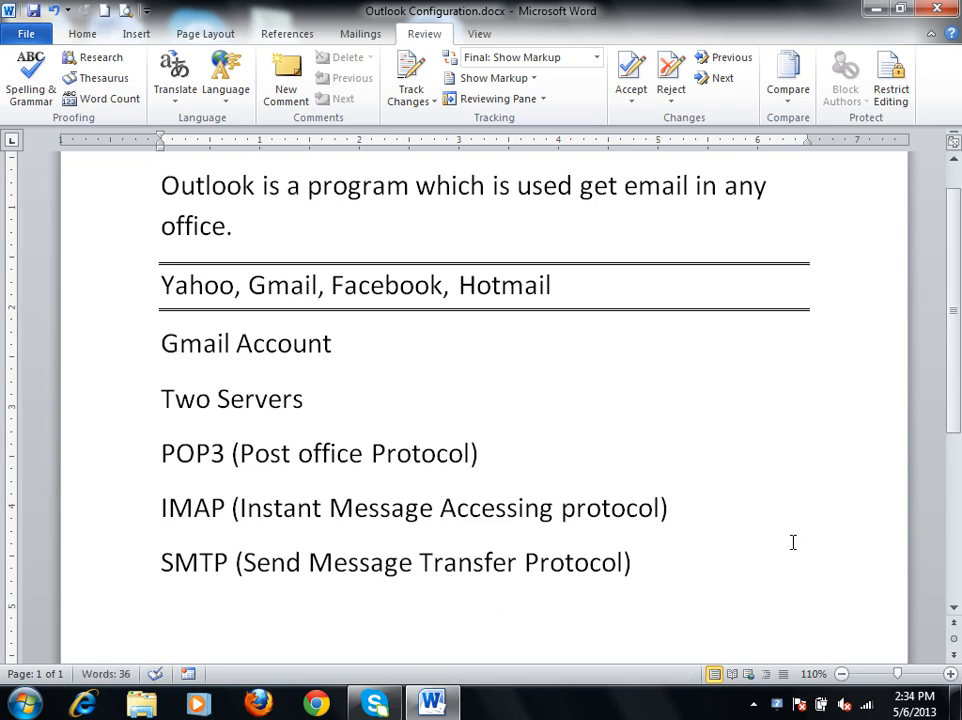
Add the line "Gmail Account (Ports Numbers)" below the SMTP line.
{"action": "type", "text": "Gmail Account (PortsNumbe"}
{"action": "key", "text": "BackSpace"}
{"action": "key", "text": "BackSpace"}
{"action": "key", "text": "BackSpace"}
{"action": "key", "text": "BackSpace"}
{"action": "key", "text": "BackSpace"}
{"action": "type", "text": "Numbers)"}
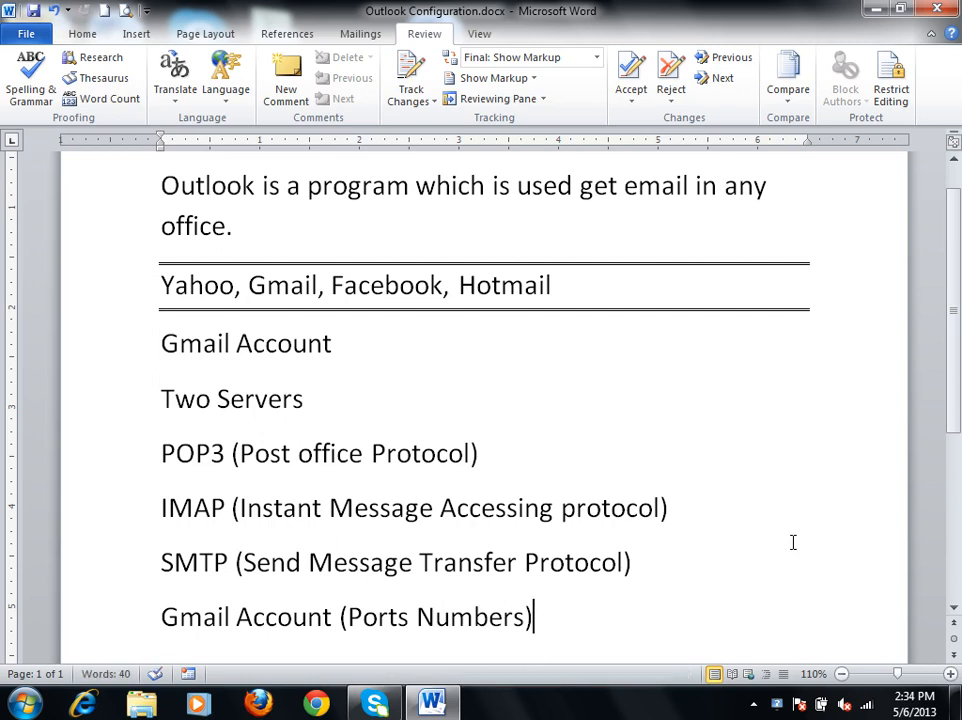
Add the line "Internet Connection" at the end of the document.
{"action": "key", "text": "Return"}
{"action": "scroll", "coordinate": [790, 538], "scroll_direction": "down", "scroll_amount": 2}
{"action": "type", "text": "Intenenet Connection"}
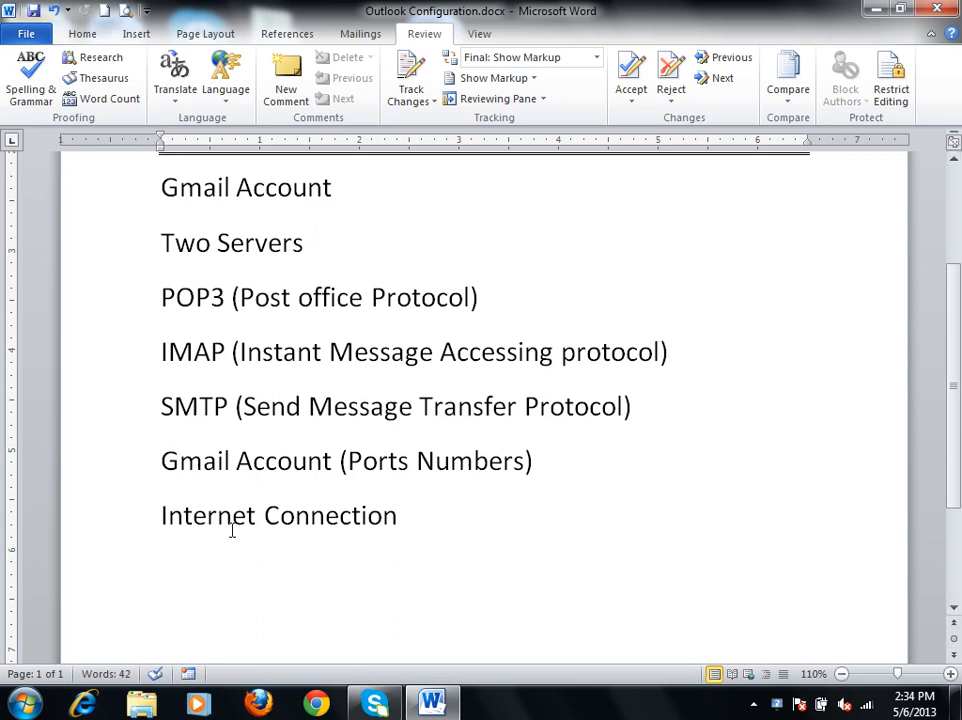
Launch Microsoft Outlook 2010 from the Microsoft Office programs and proceed through its startup wizard, accepting to configure an e-mail account.
{"action": "left_click", "coordinate": [24, 703]}
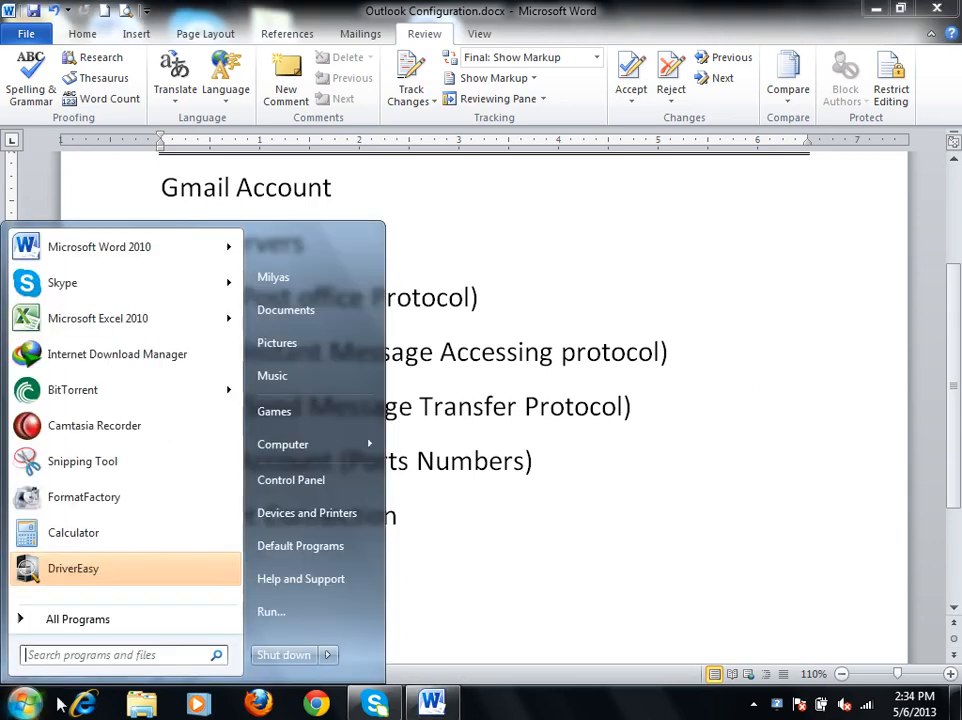
{"action": "left_click", "coordinate": [80, 620]}
{"action": "scroll", "coordinate": [240, 428], "scroll_direction": "down", "scroll_amount": 2}
{"action": "left_click_drag", "start_coordinate": [240, 428], "coordinate": [236, 500]}
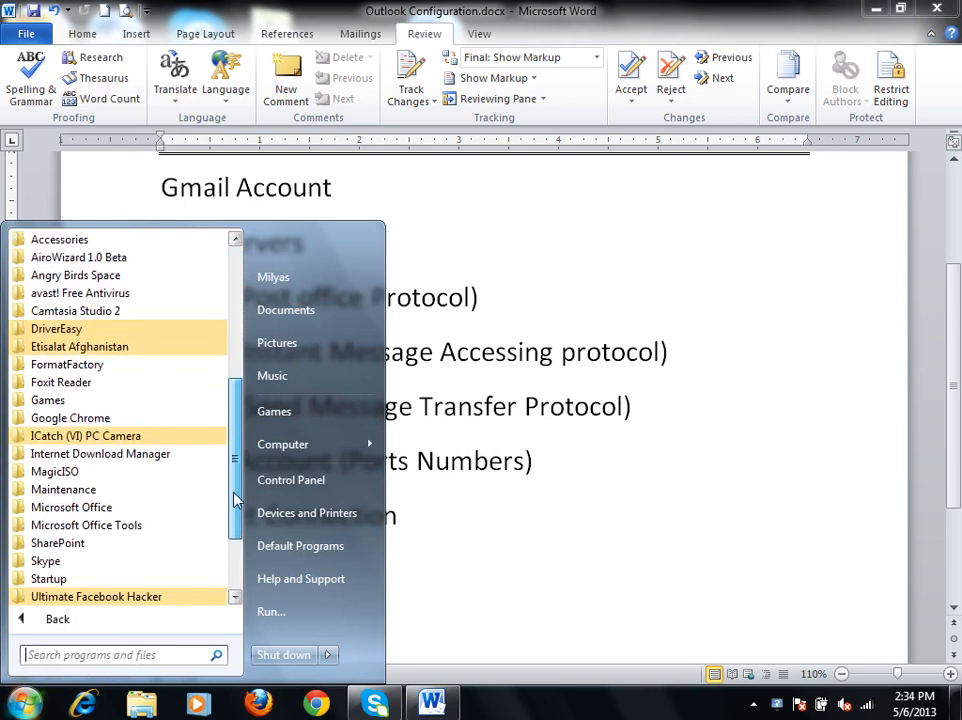
{"action": "left_click_drag", "start_coordinate": [236, 500], "coordinate": [236, 540]}
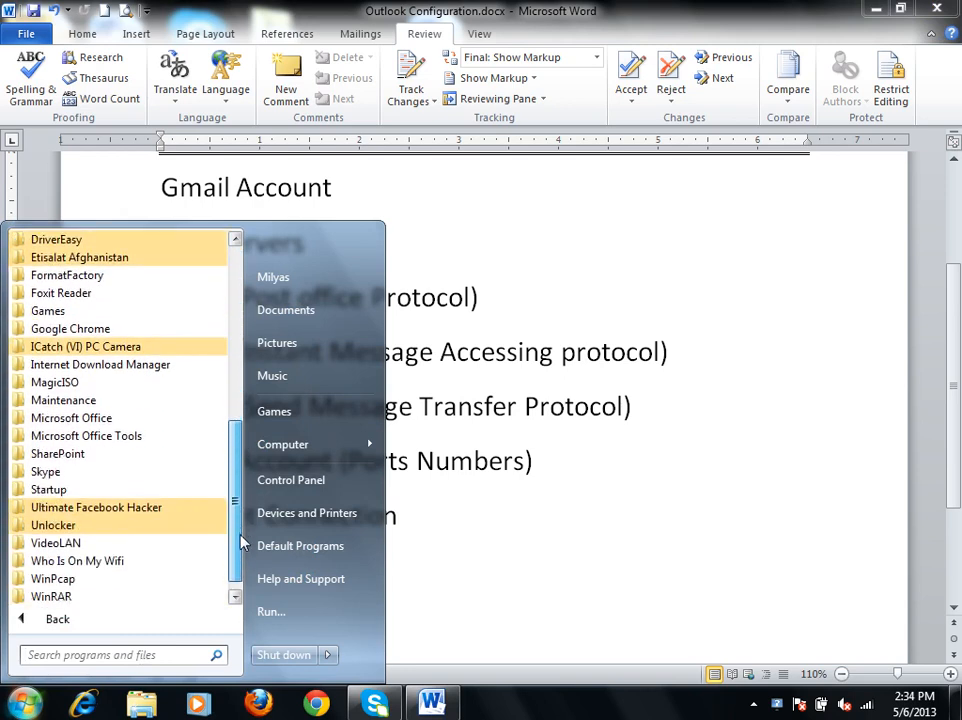
{"action": "left_click", "coordinate": [93, 421]}
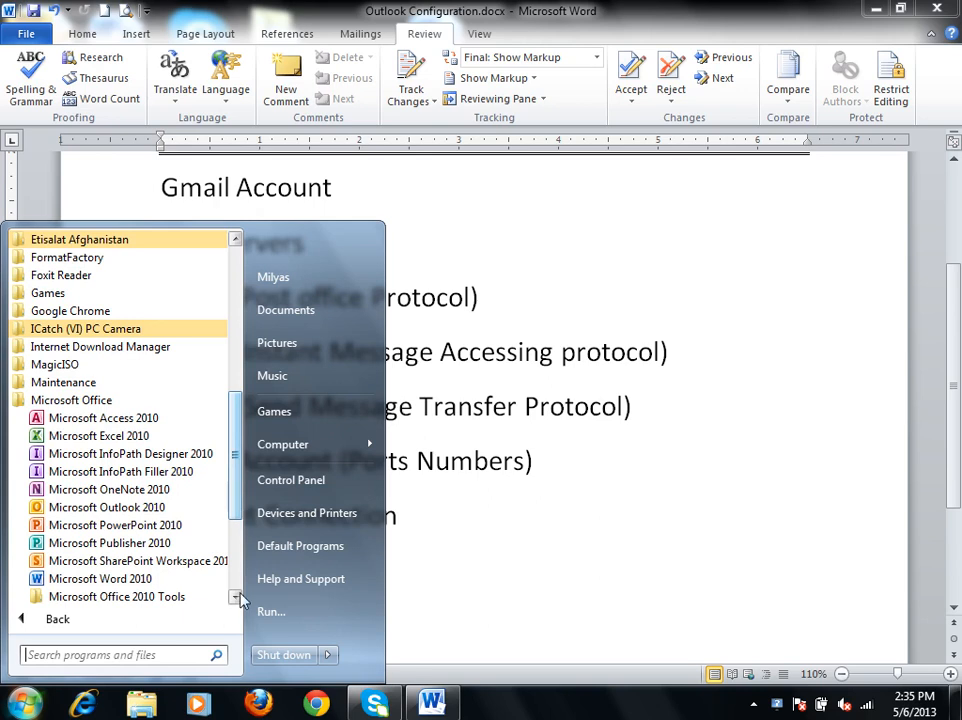
{"action": "left_click", "coordinate": [160, 510]}
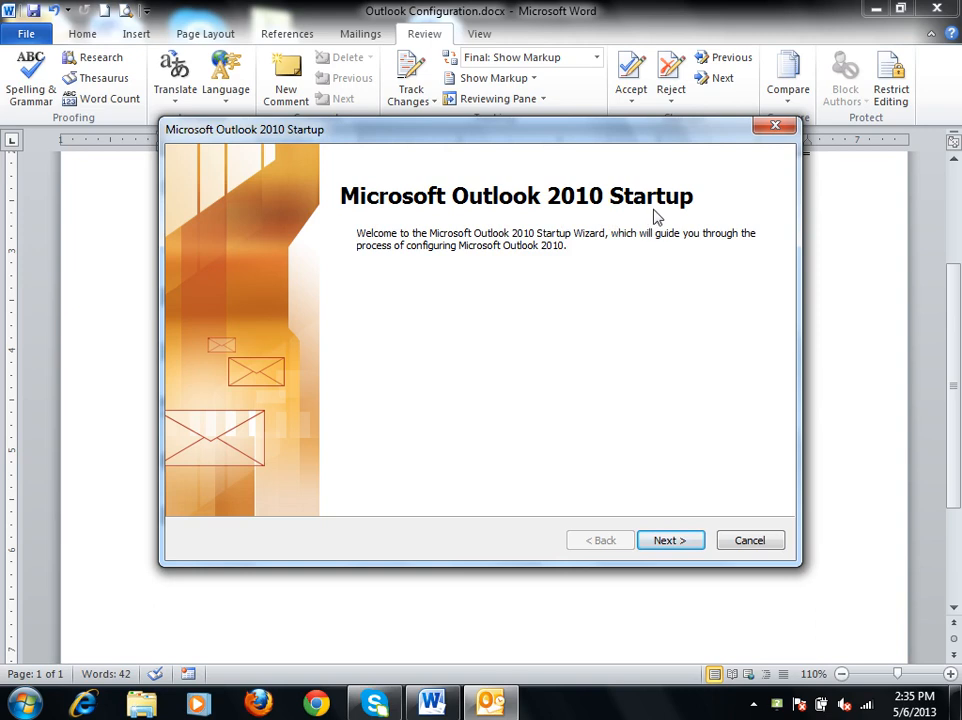
{"action": "left_click", "coordinate": [670, 541]}
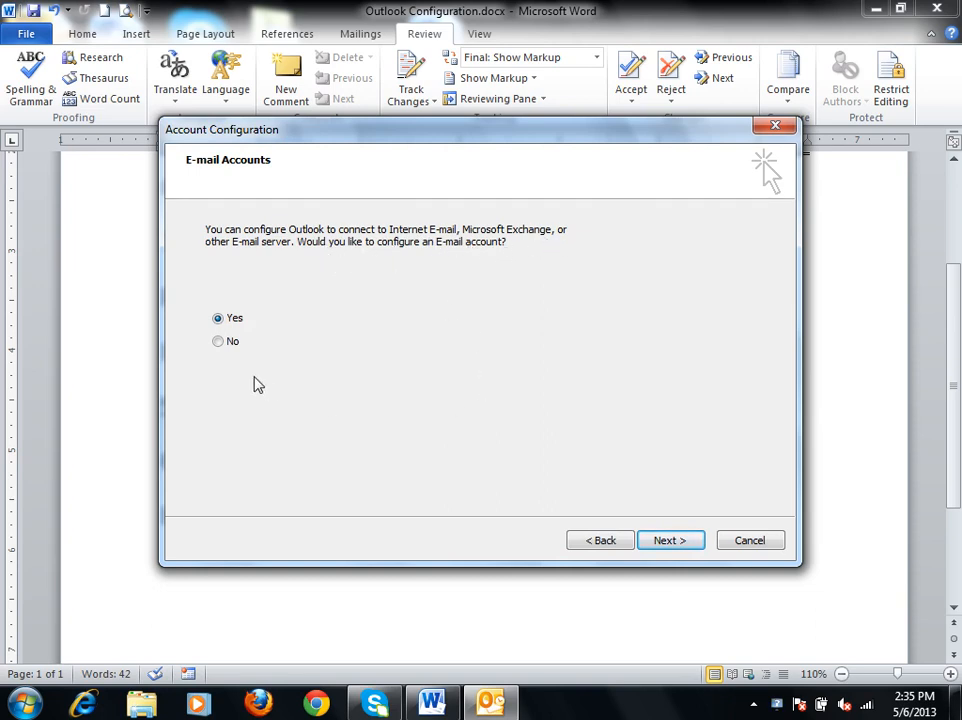
{"action": "left_click", "coordinate": [673, 544]}
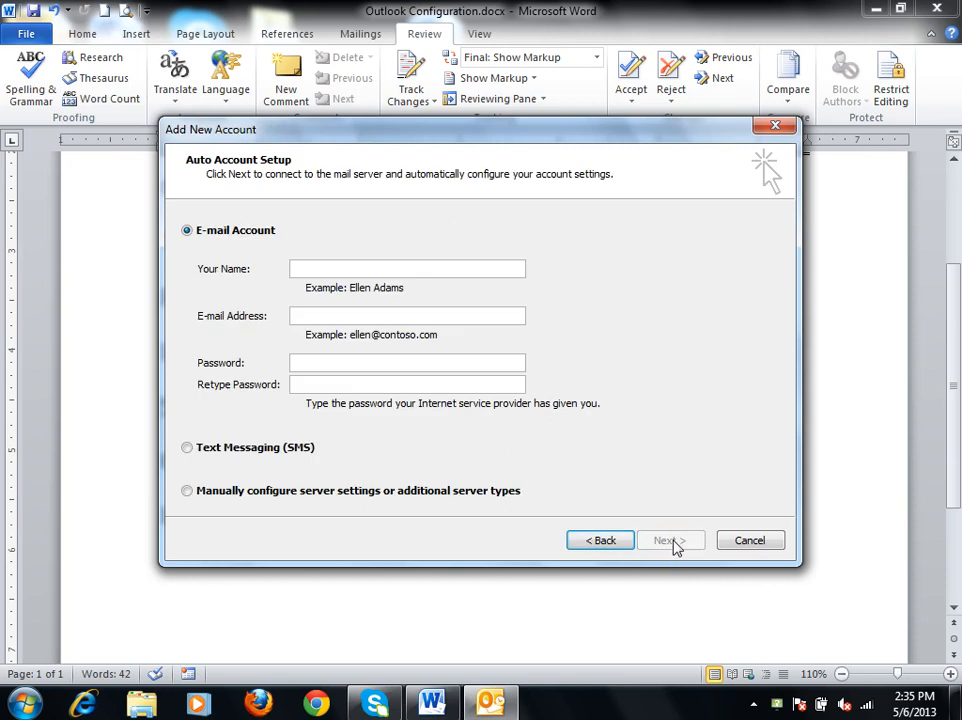
Fill in the account holder's name and e-mail address, and enter the account password with its confirmation.
{"action": "left_click", "coordinate": [364, 271]}
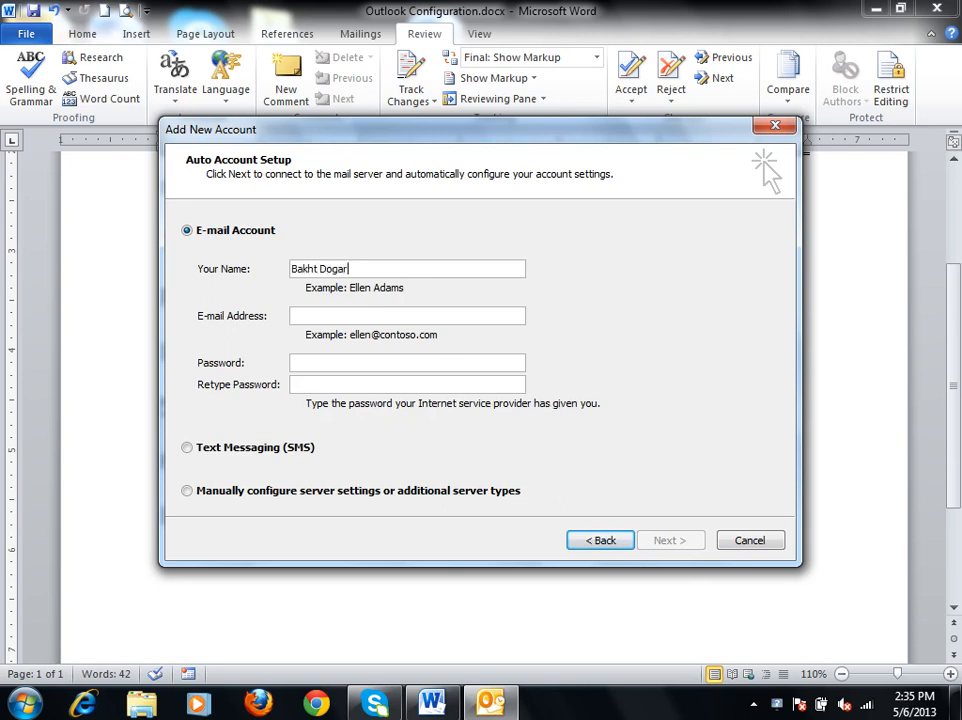
{"action": "left_click", "coordinate": [352, 314]}
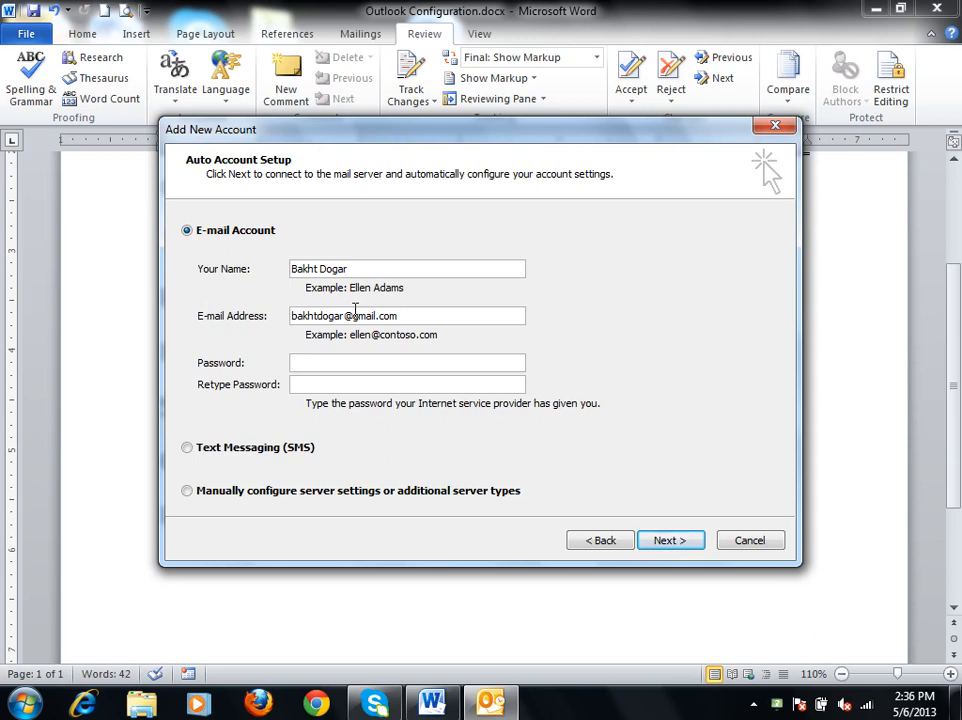
{"action": "type", "text": "*******************"}
Choose manual server configuration for Internet E-mail, and set the incoming server to pop.gmail.com and the outgoing server to smtp.gmail.com.
{"action": "left_click", "coordinate": [282, 494]}
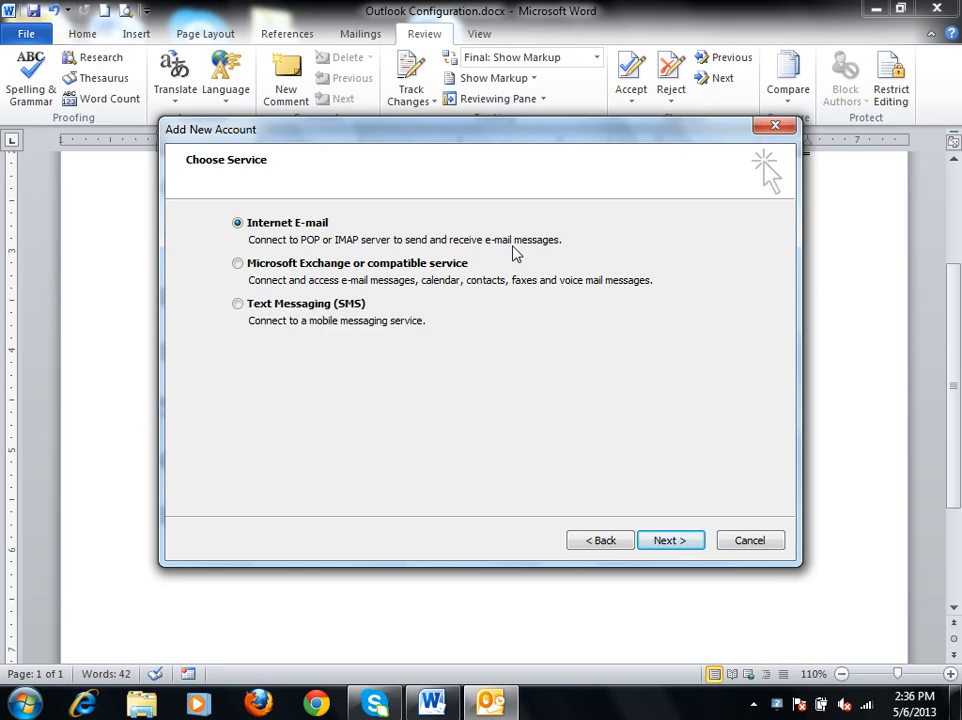
{"action": "left_click", "coordinate": [669, 541]}
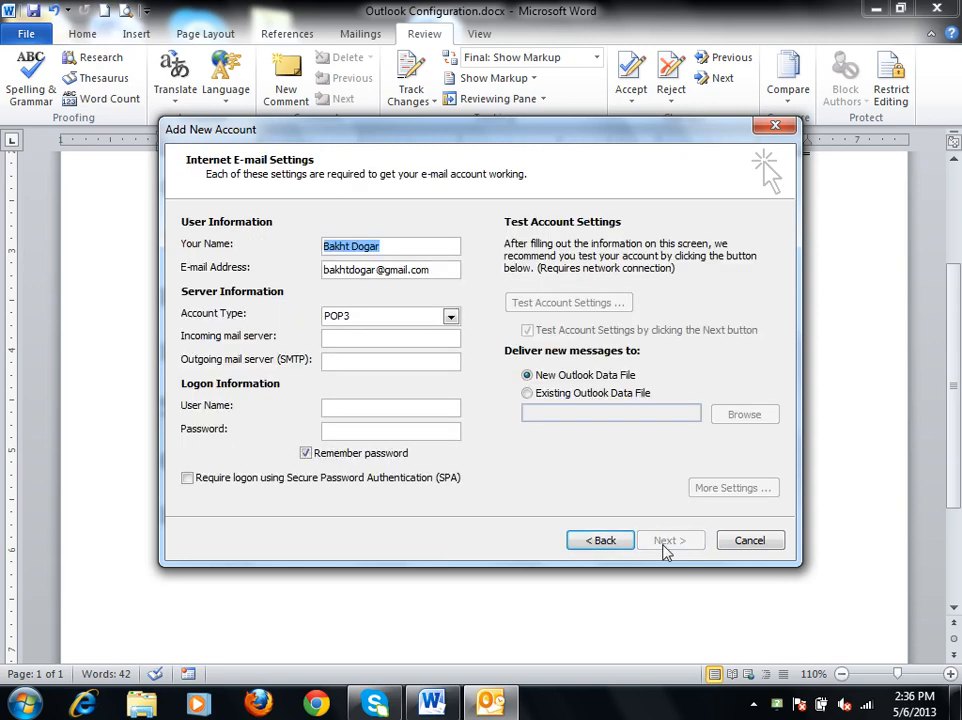
{"action": "left_click", "coordinate": [384, 338]}
{"action": "type", "text": "p"}
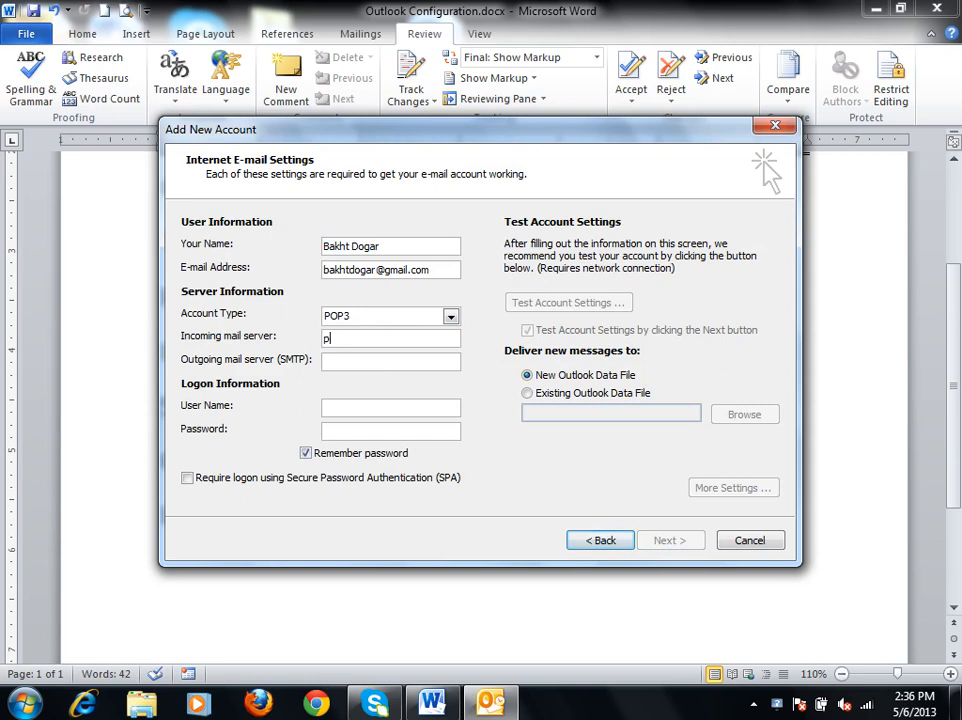
{"action": "type", "text": "op.gmail.com"}
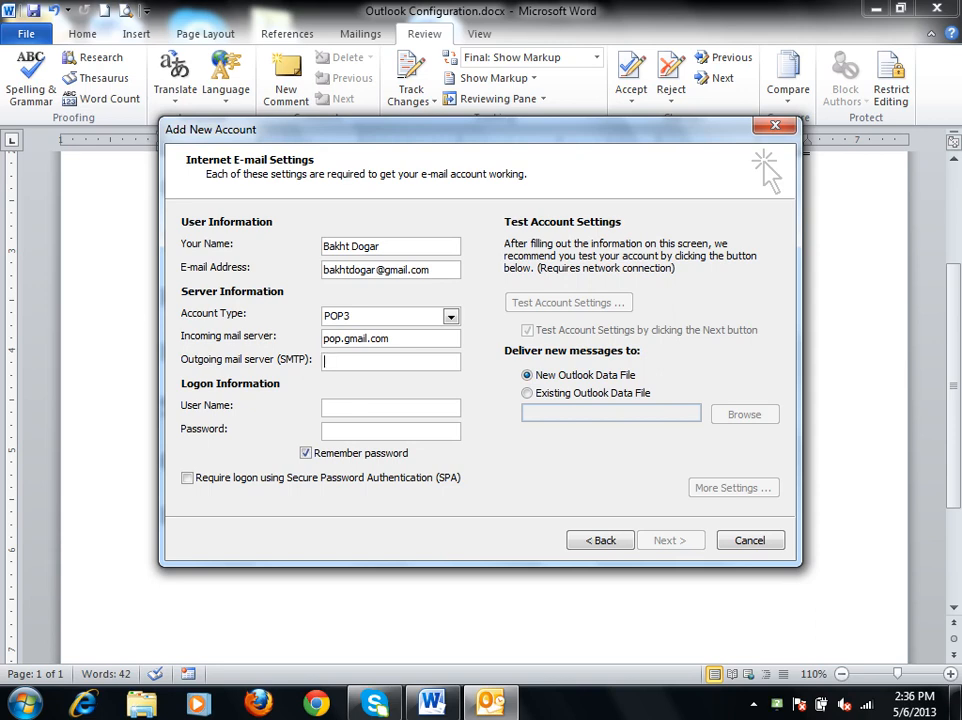
{"action": "type", "text": "smtp.gmail.com"}
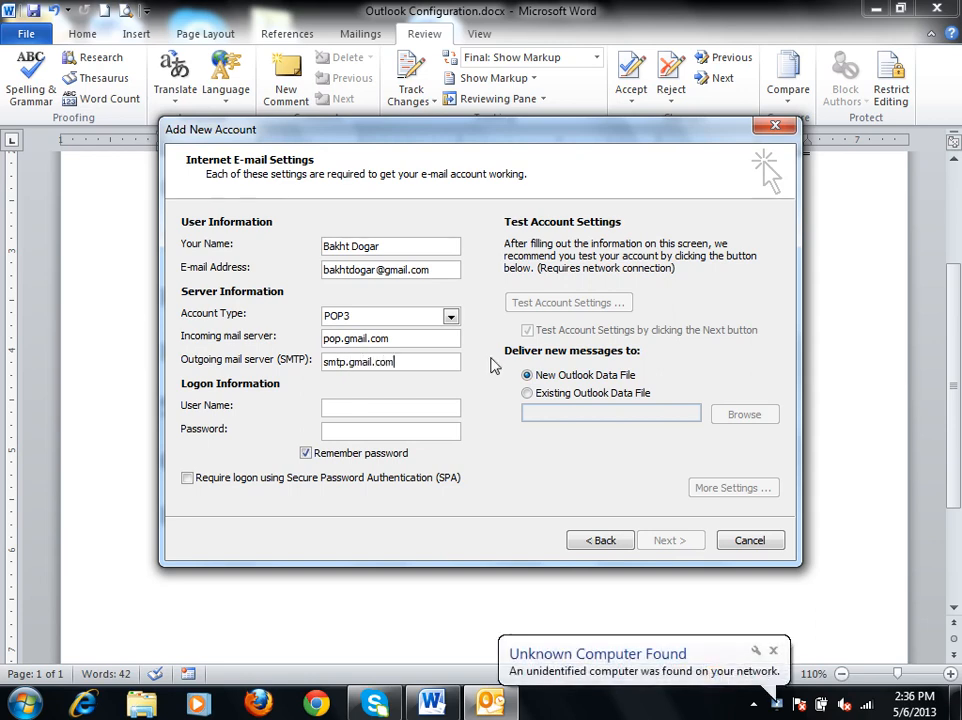
Change the incoming mail server address to pop3.gmail.com, and review both server addresses.
{"action": "left_click", "coordinate": [345, 338]}
{"action": "type", "text": "3"}
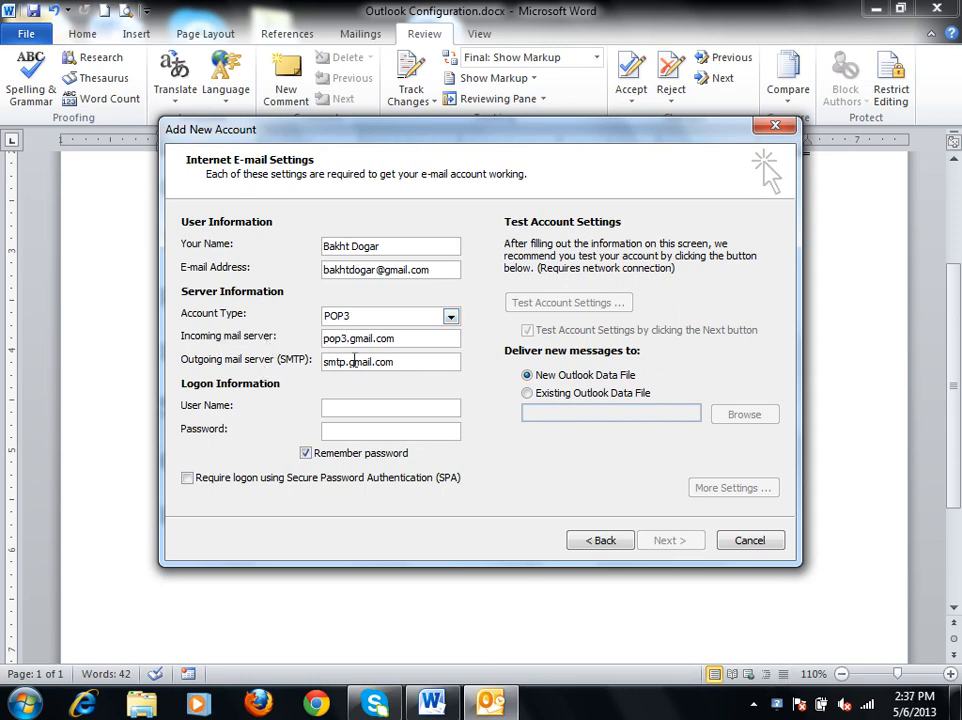
{"action": "double_click", "coordinate": [333, 338]}
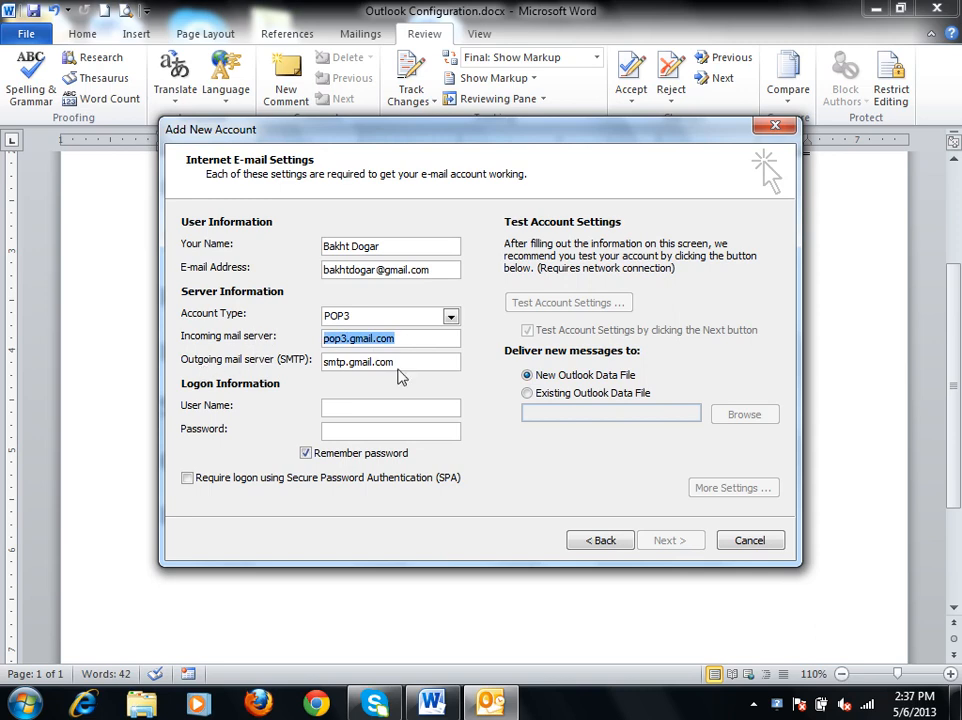
{"action": "double_click", "coordinate": [362, 361]}
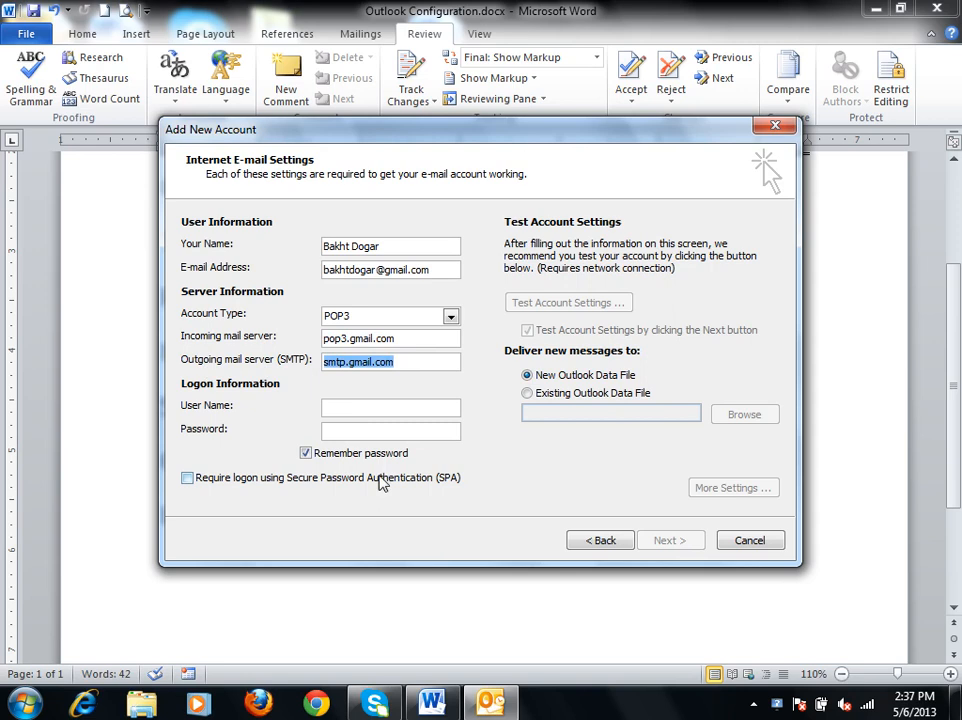
Enter the Gmail address as the logon user name, enter the account password, and require logon using Secure Password Authentication (SPA).
{"action": "left_click", "coordinate": [346, 408]}
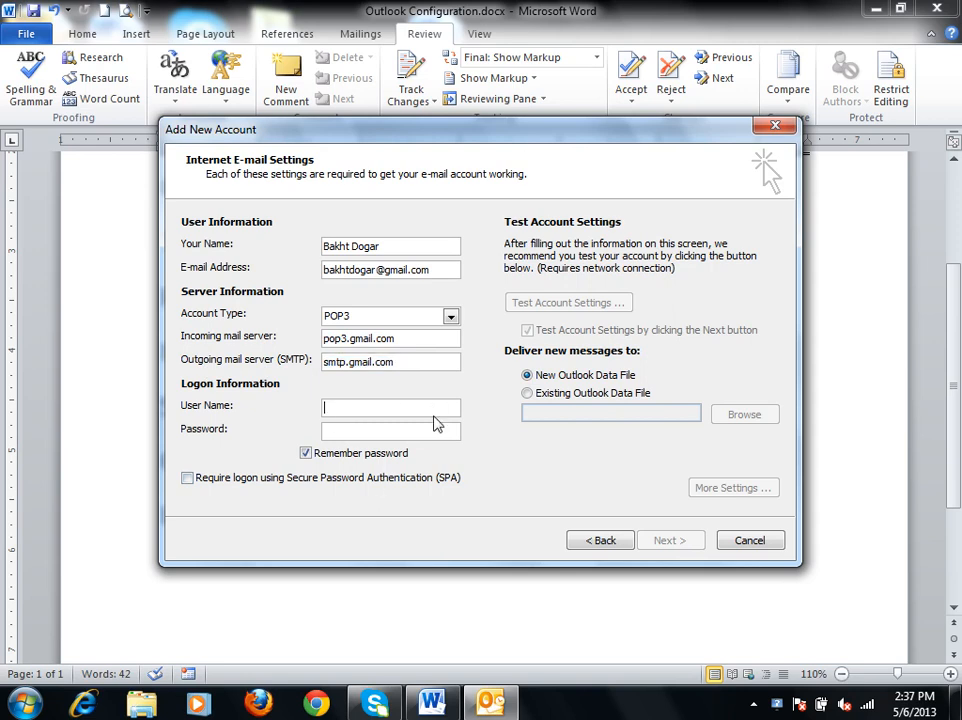
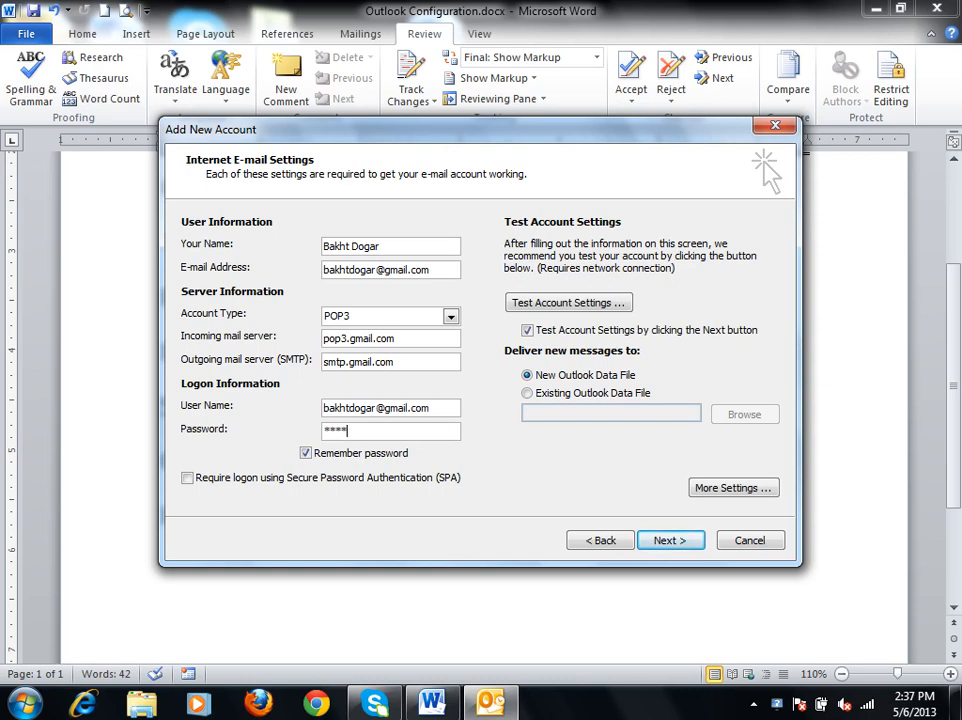
{"action": "type", "text": "**********"}
{"action": "left_click", "coordinate": [310, 480]}
In the account's additional settings, specify that the outgoing server (SMTP) requires authentication.
{"action": "left_click", "coordinate": [760, 491]}
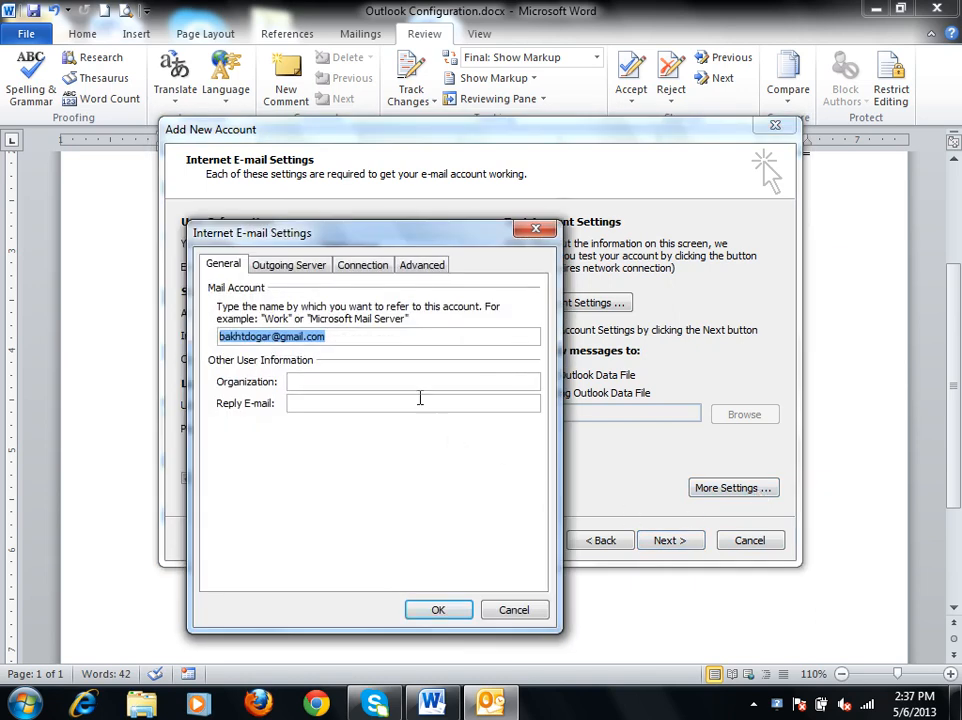
{"action": "left_click", "coordinate": [303, 270]}
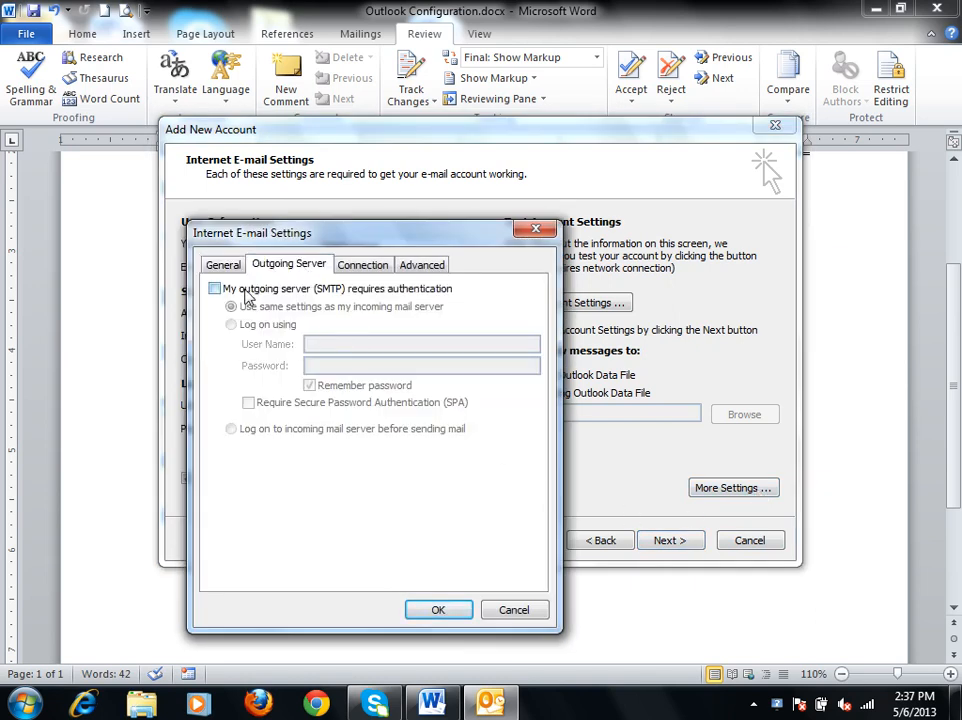
{"action": "left_click", "coordinate": [214, 288]}
{"action": "left_click", "coordinate": [373, 266]}
Require SSL for the incoming server, set the outgoing server to SSL encryption on port 885, and accept the advanced settings.
{"action": "left_click_drag", "start_coordinate": [440, 240], "coordinate": [592, 107]}
{"action": "left_click", "coordinate": [580, 131]}
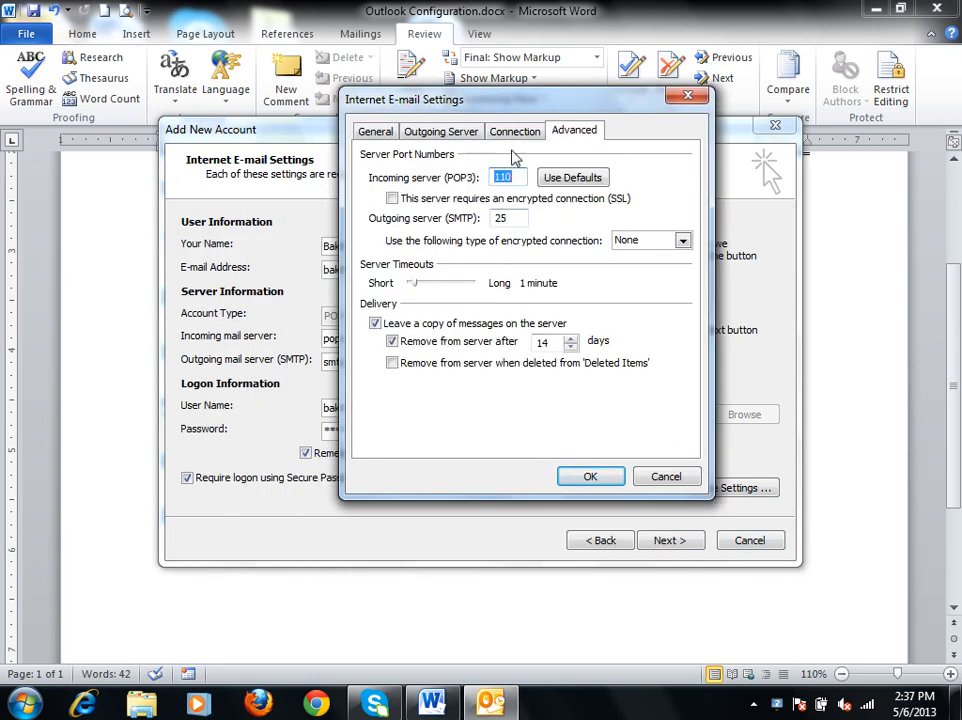
{"action": "left_click", "coordinate": [405, 199]}
{"action": "left_click", "coordinate": [682, 241]}
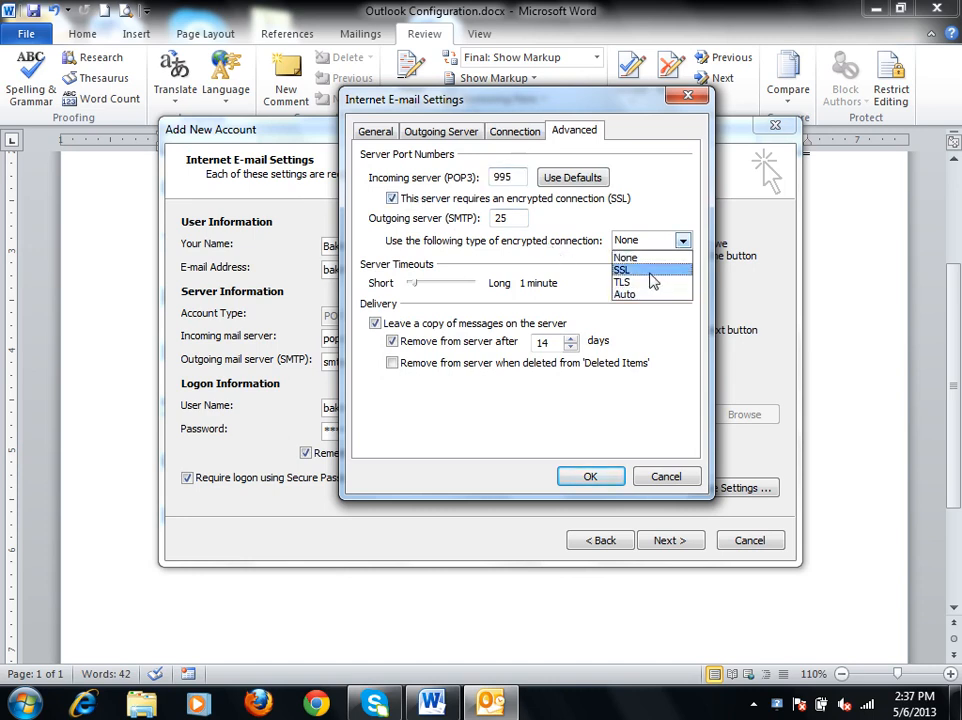
{"action": "left_click", "coordinate": [650, 274]}
{"action": "left_click_drag", "start_coordinate": [514, 218], "coordinate": [429, 214]}
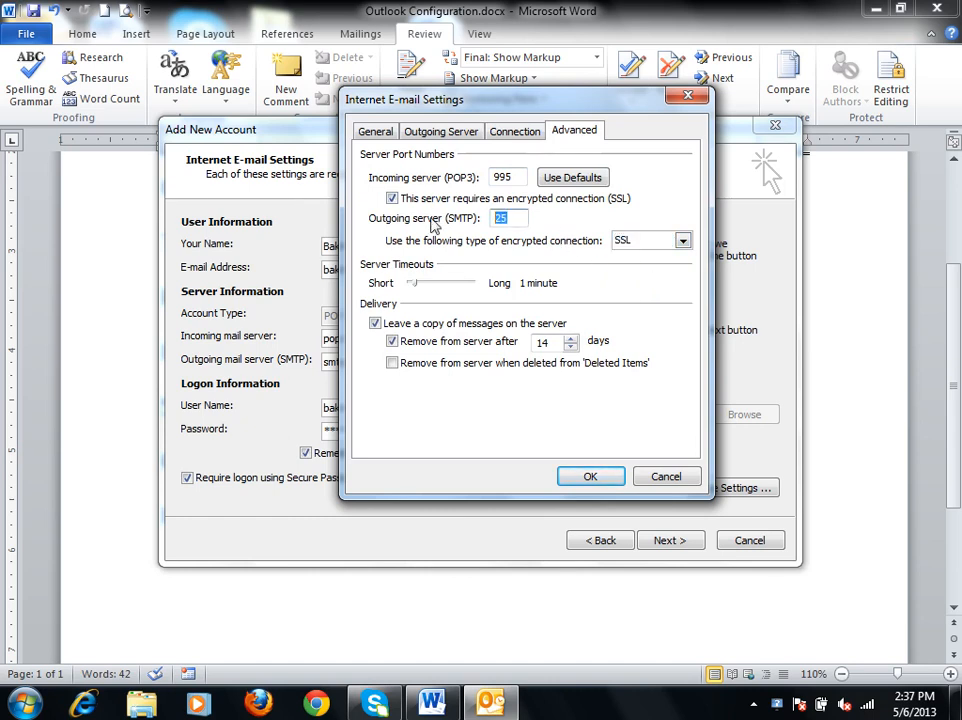
{"action": "type", "text": "885"}
{"action": "left_click", "coordinate": [588, 479]}
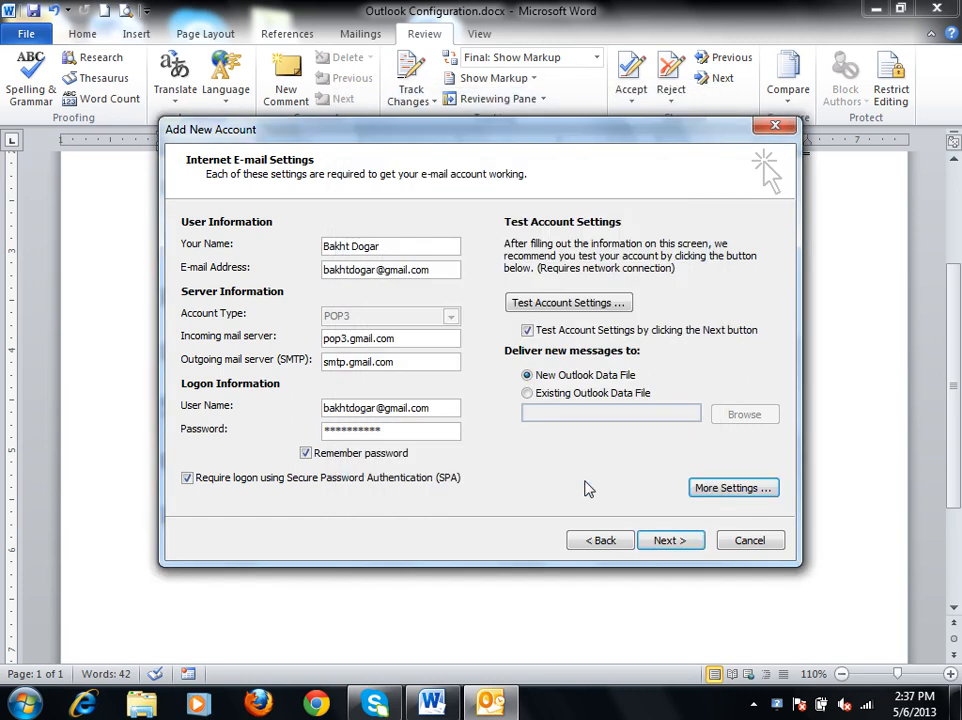
Run the account settings test, dismiss the antivirus update notice, and close the test report.
{"action": "left_click", "coordinate": [687, 542]}
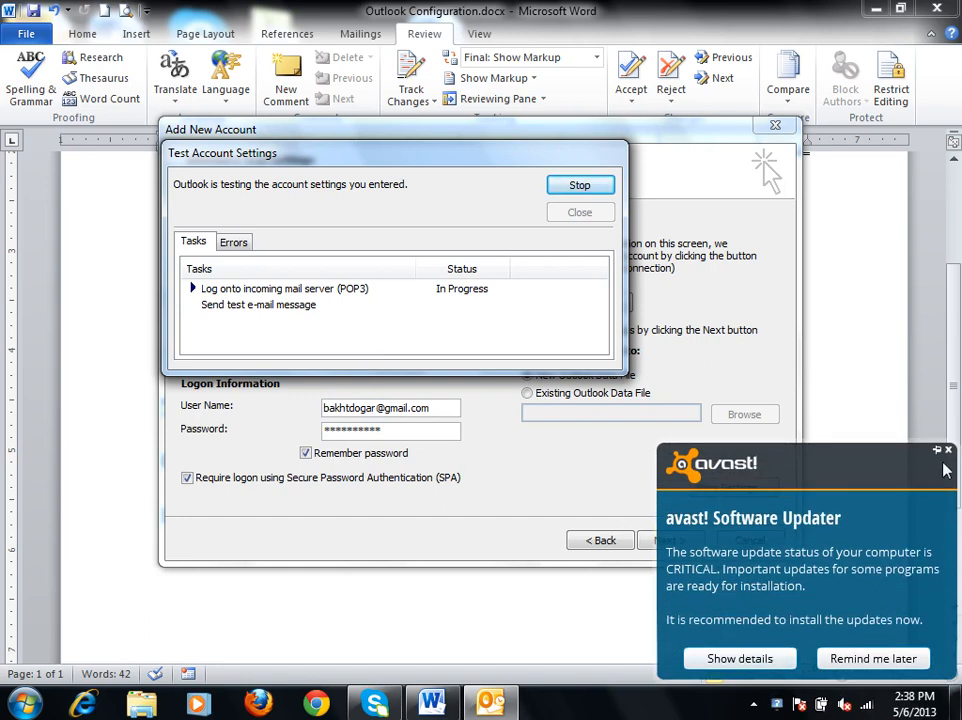
{"action": "left_click", "coordinate": [948, 450]}
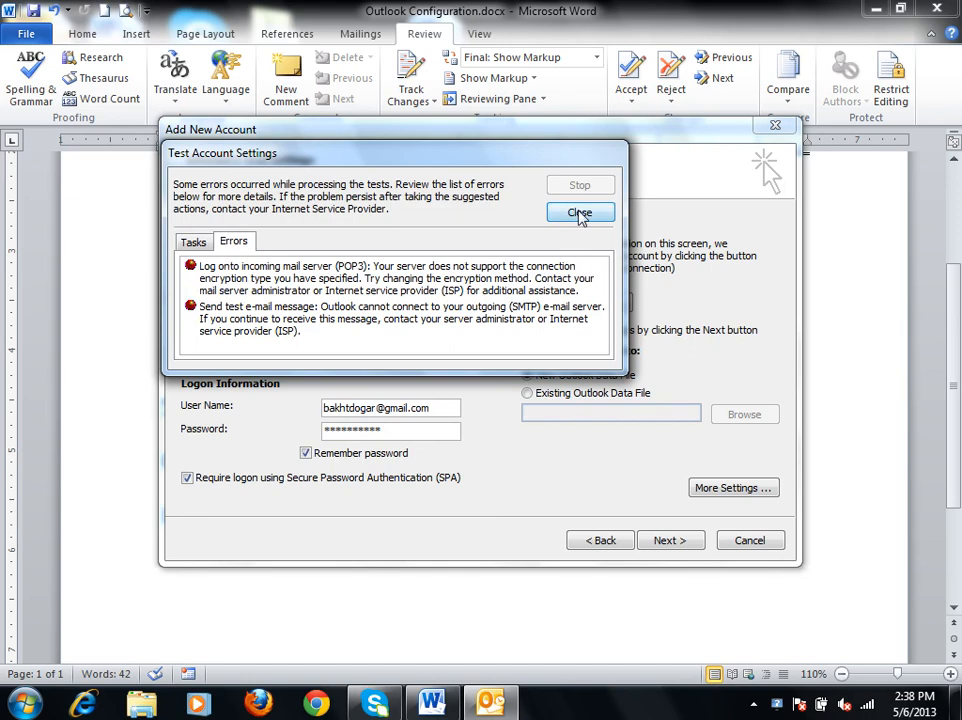
{"action": "left_click", "coordinate": [580, 214]}
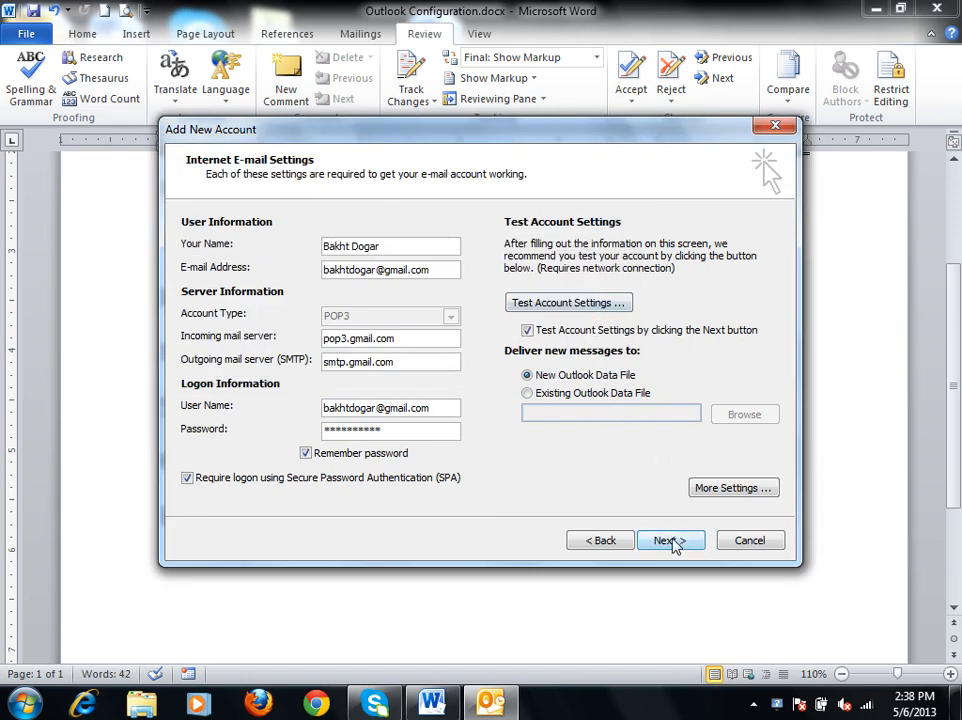
Show the desktop, switch to Google Chrome, and open Gmail.
{"action": "left_click", "coordinate": [866, 389]}
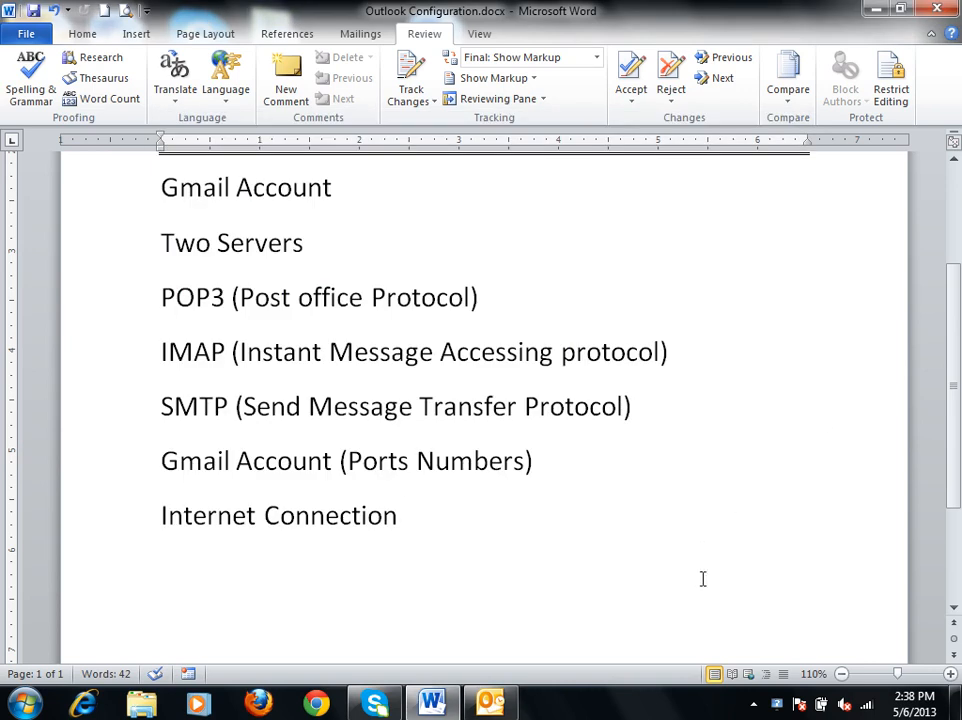
{"action": "left_click", "coordinate": [958, 700]}
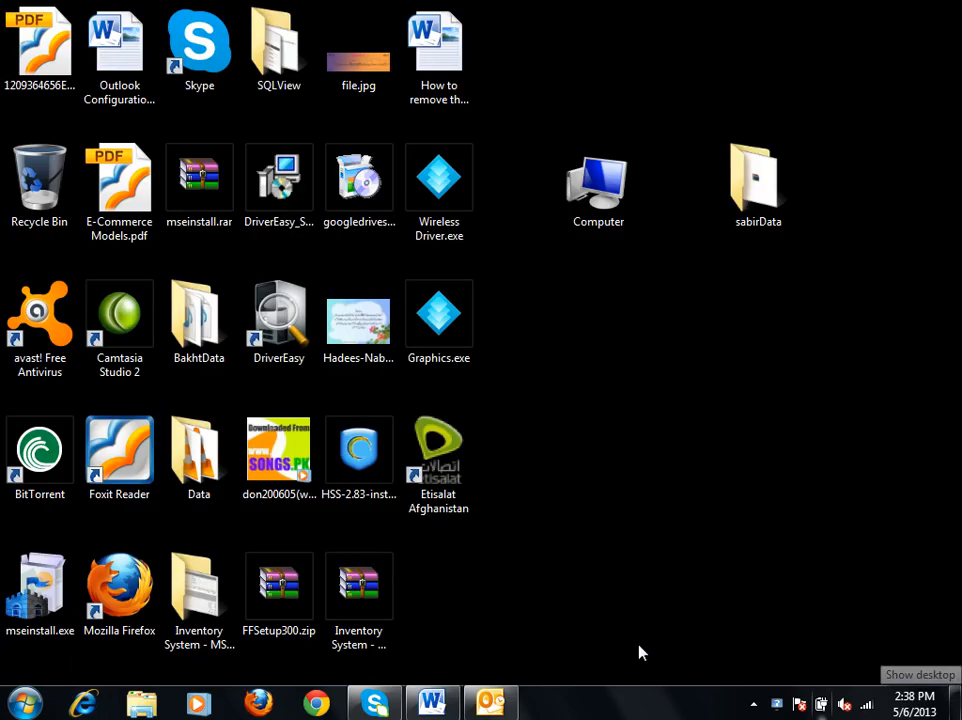
{"action": "left_click", "coordinate": [320, 705]}
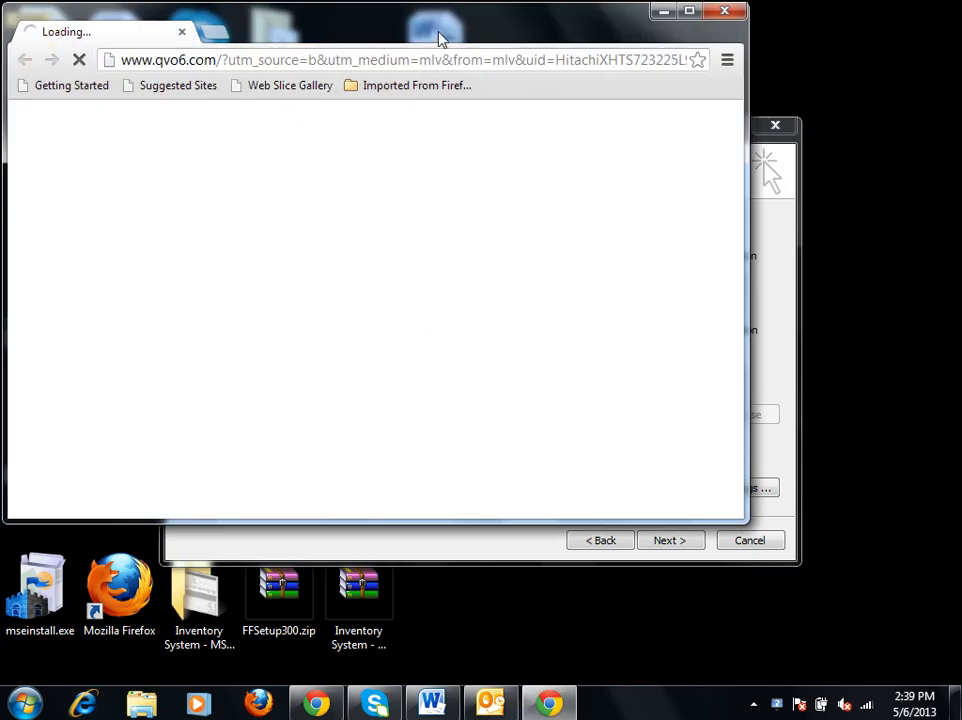
{"action": "double_click", "coordinate": [440, 38]}
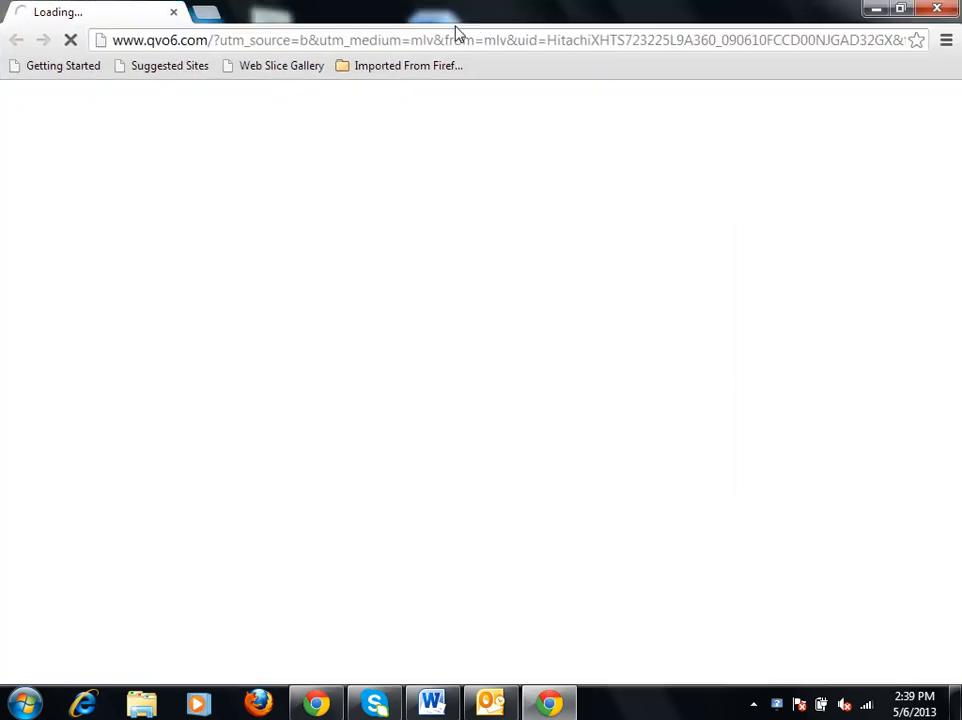
{"action": "left_click", "coordinate": [260, 41]}
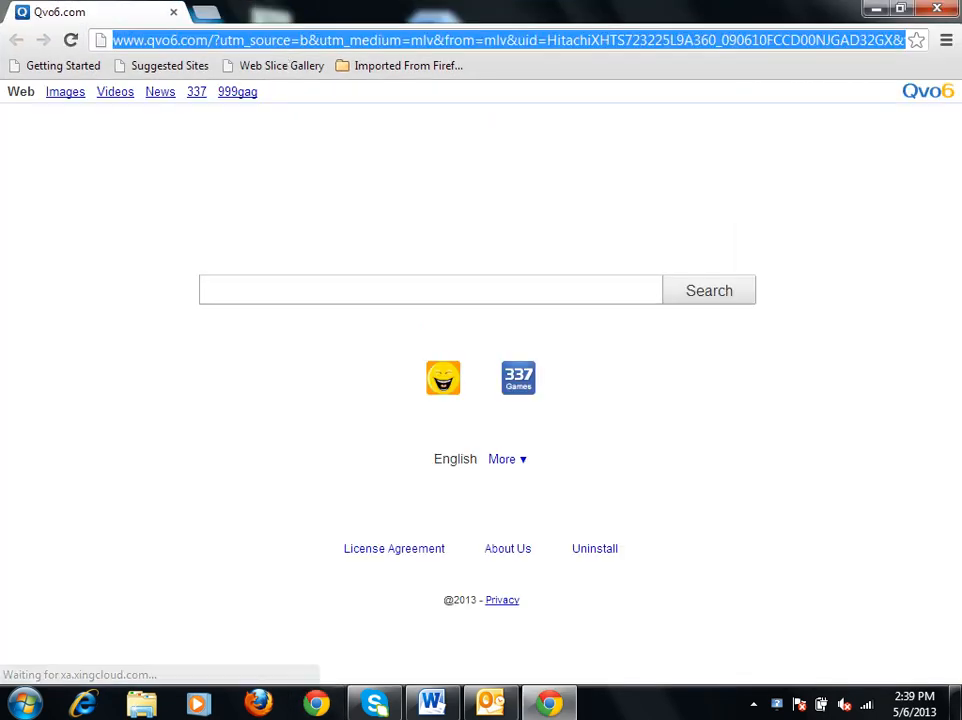
{"action": "type", "text": "gmail"}
{"action": "key", "text": "Return"}
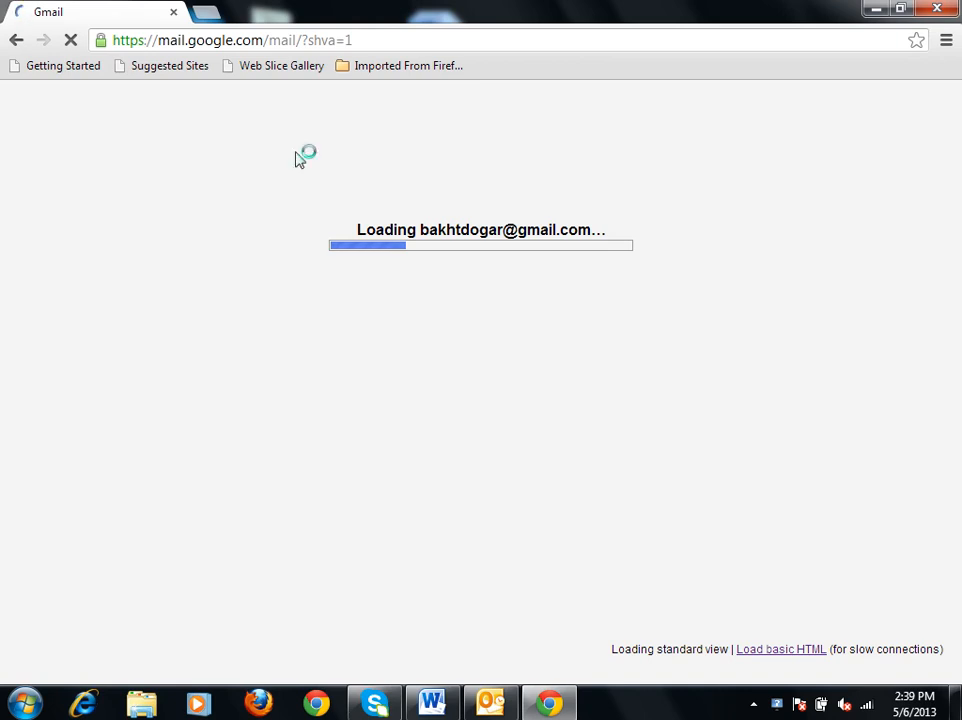
Search Google in a separate tab for "gmail account configuration in outlook 2010".
{"action": "left_click", "coordinate": [205, 12]}
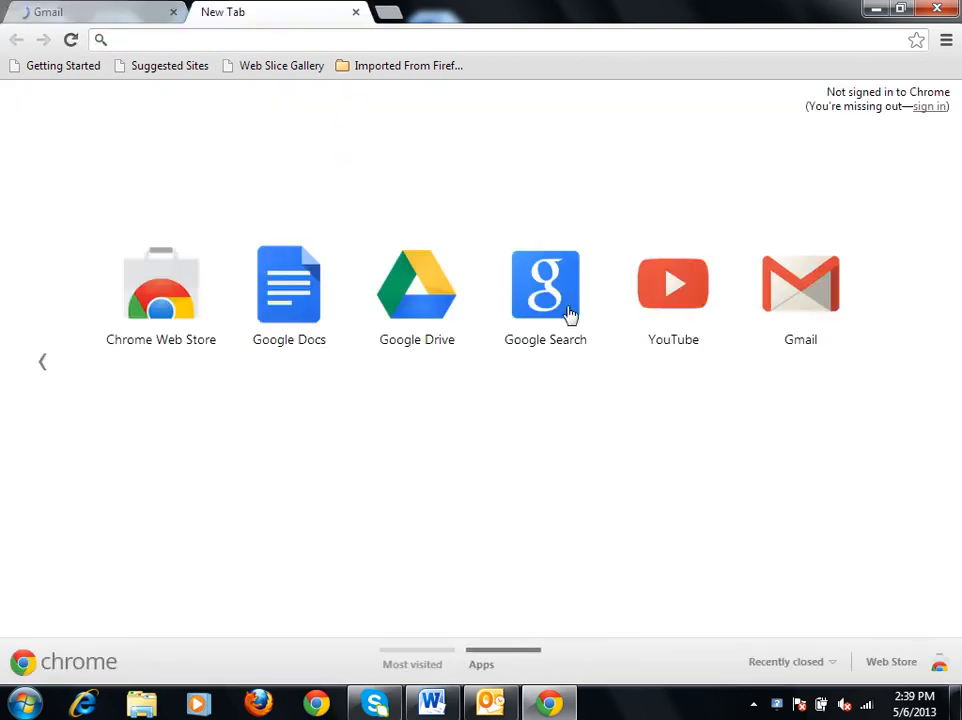
{"action": "left_click", "coordinate": [569, 312]}
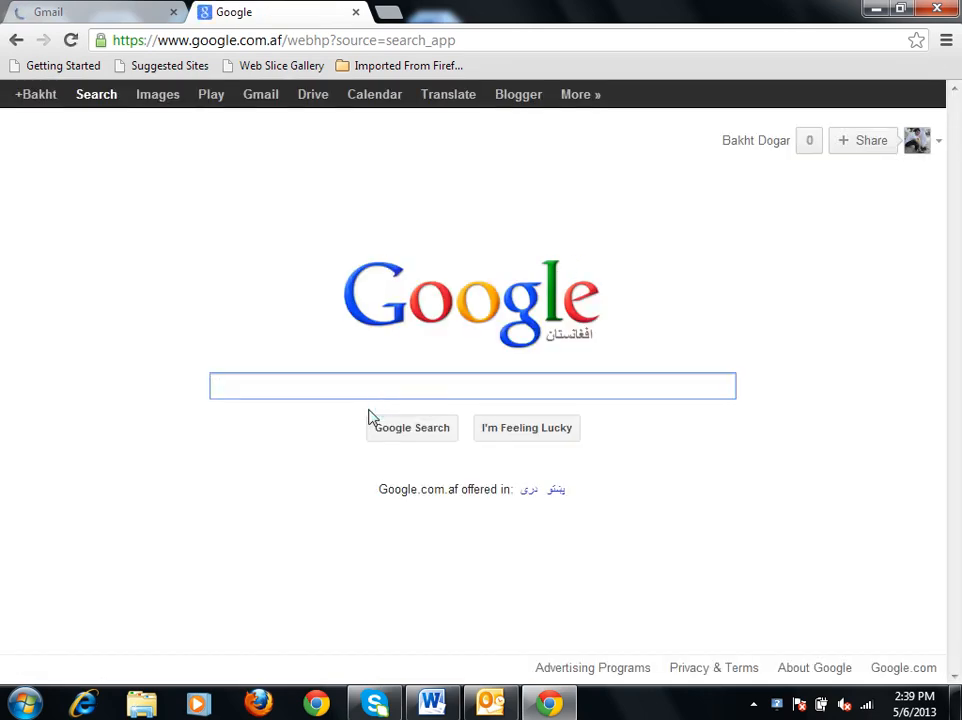
{"action": "type", "text": "Gmail Accou"}
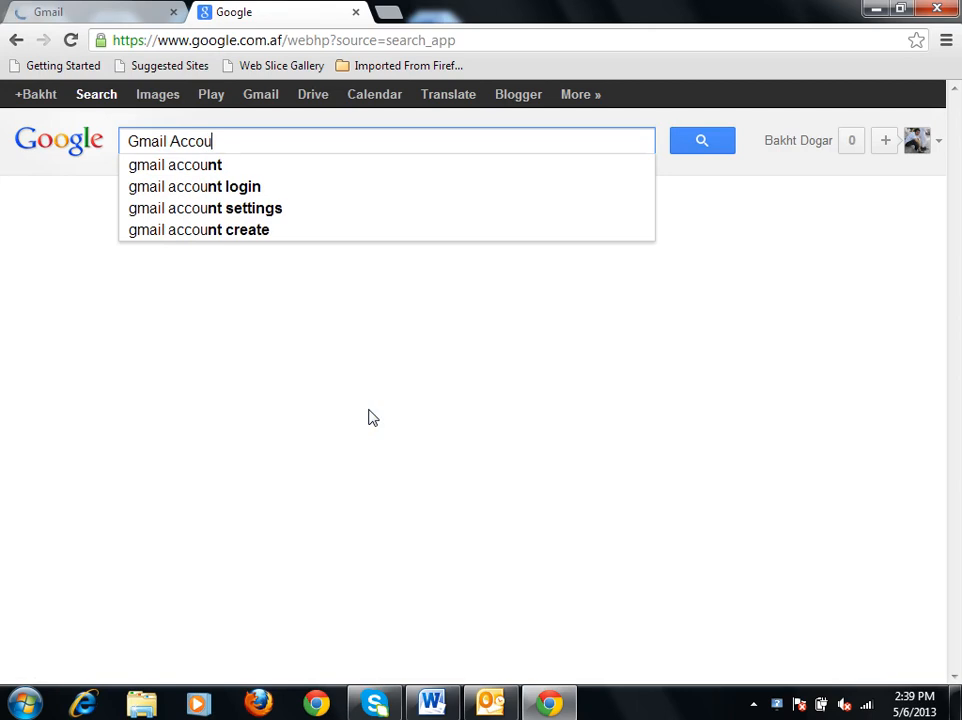
{"action": "type", "text": "nt Confgiuration"}
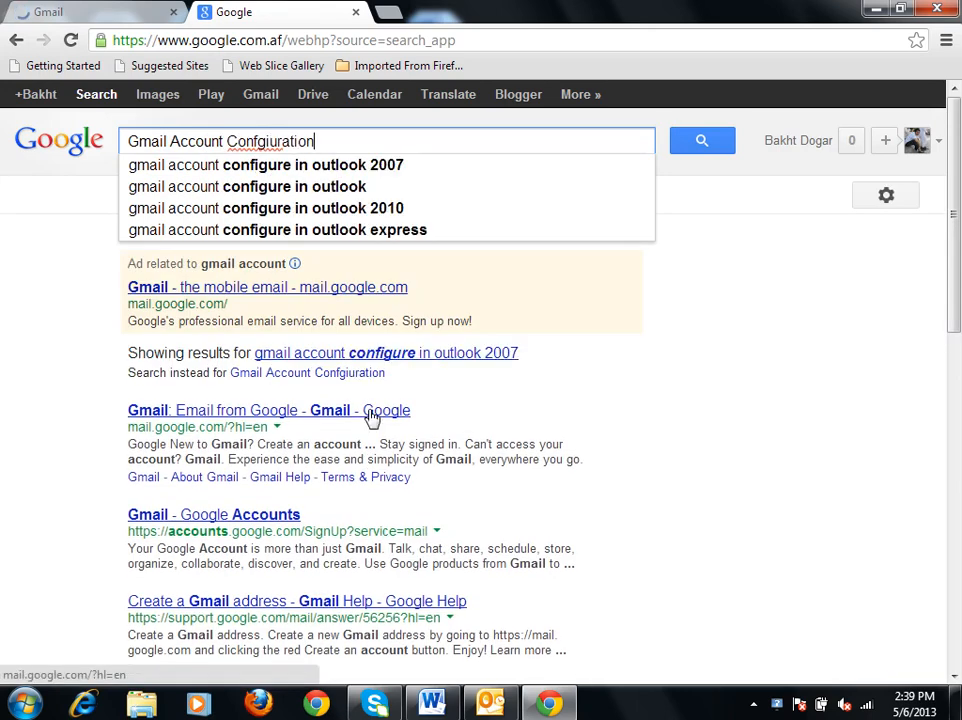
{"action": "key", "text": "Down"}
{"action": "key", "text": "Down"}
{"action": "key", "text": "Down"}
{"action": "key", "text": "Down"}
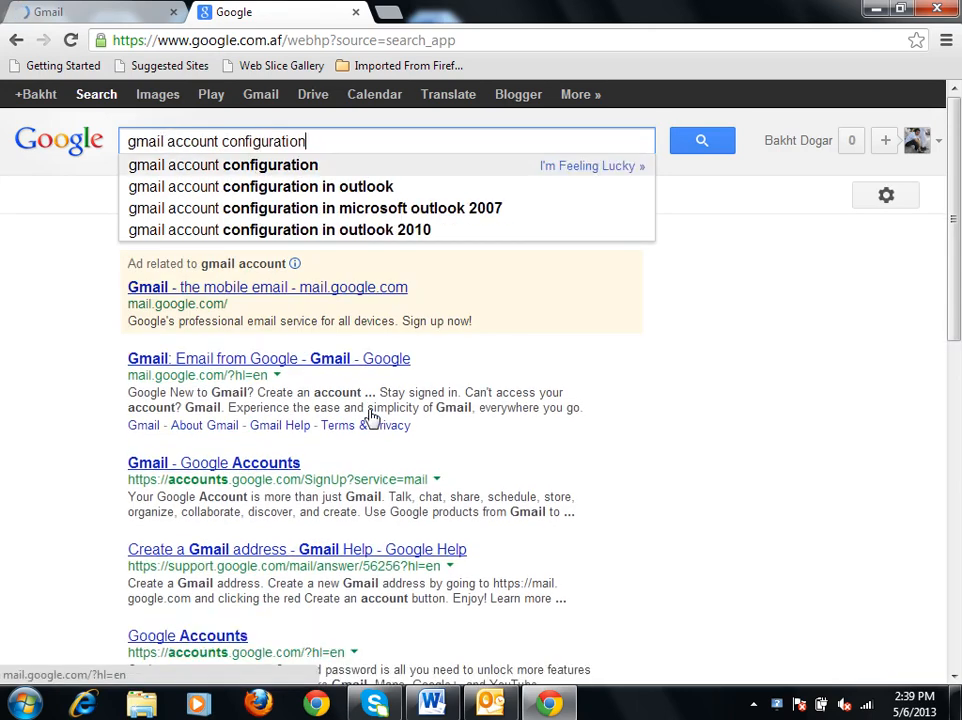
{"action": "key", "text": "Return"}
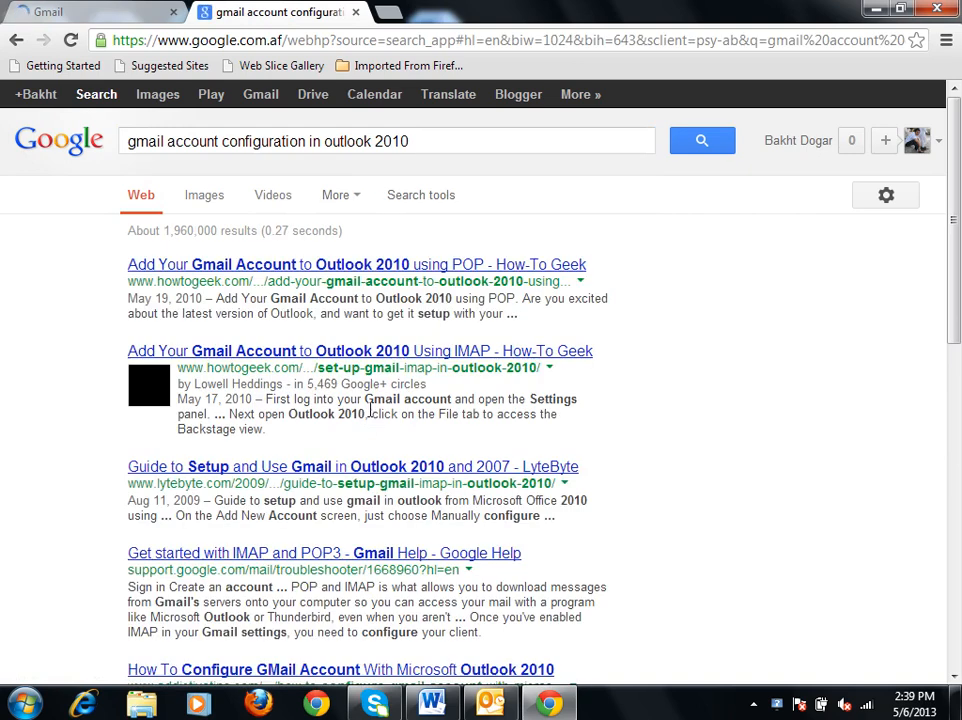
Open the How-To Geek article on adding Gmail to Outlook 2010 using POP and examine its Gmail forwarding and POP/IMAP settings.
{"action": "left_click", "coordinate": [305, 266]}
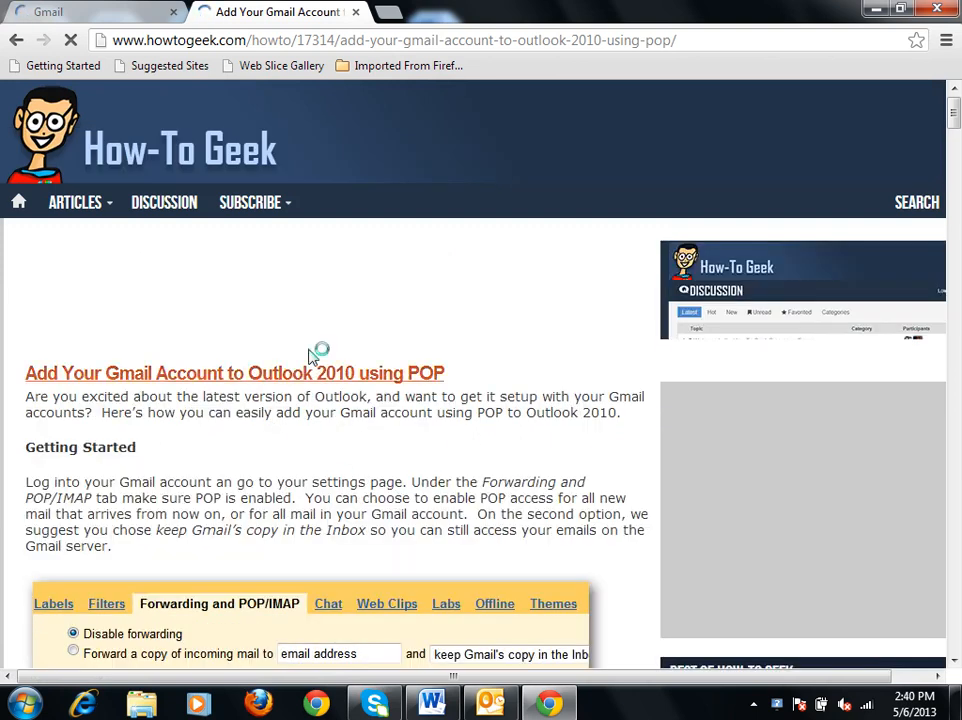
{"action": "scroll", "coordinate": [322, 476], "scroll_direction": "down", "scroll_amount": 2}
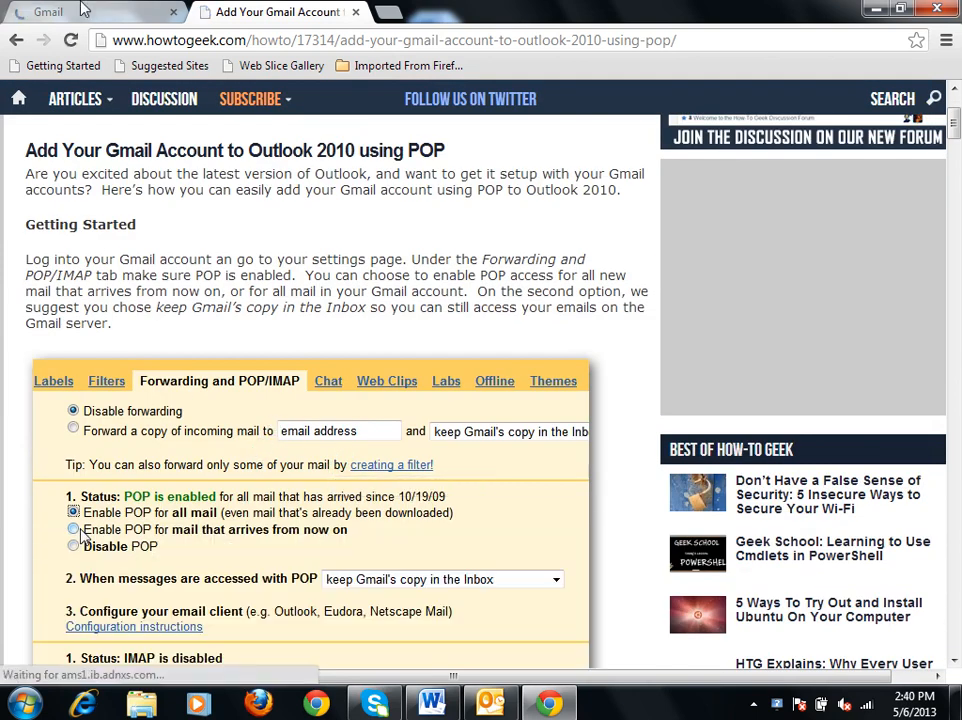
{"action": "left_click", "coordinate": [80, 12]}
{"action": "left_click", "coordinate": [260, 20]}
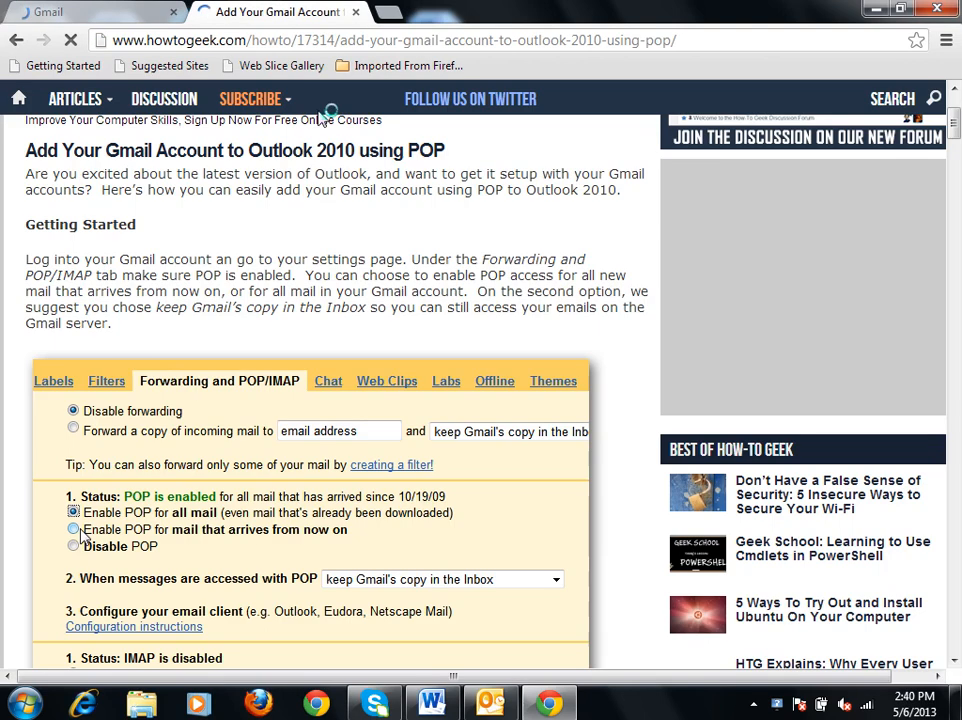
{"action": "scroll", "coordinate": [380, 418], "scroll_direction": "down", "scroll_amount": 3}
{"action": "scroll", "coordinate": [204, 386], "scroll_direction": "down", "scroll_amount": 10}
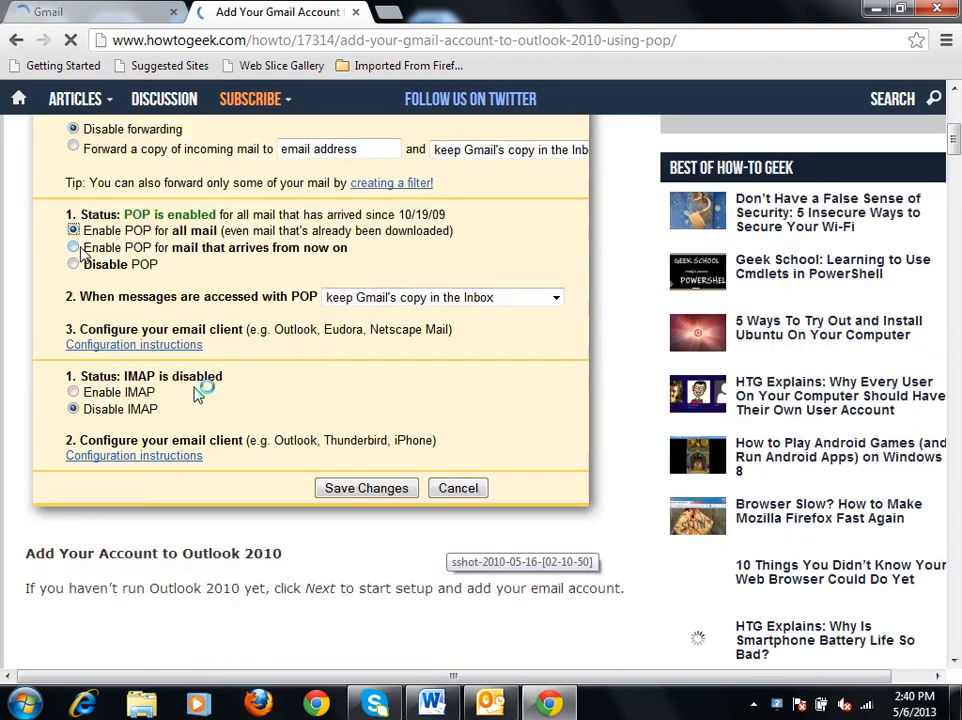
{"action": "scroll", "coordinate": [204, 386], "scroll_direction": "up", "scroll_amount": 8}
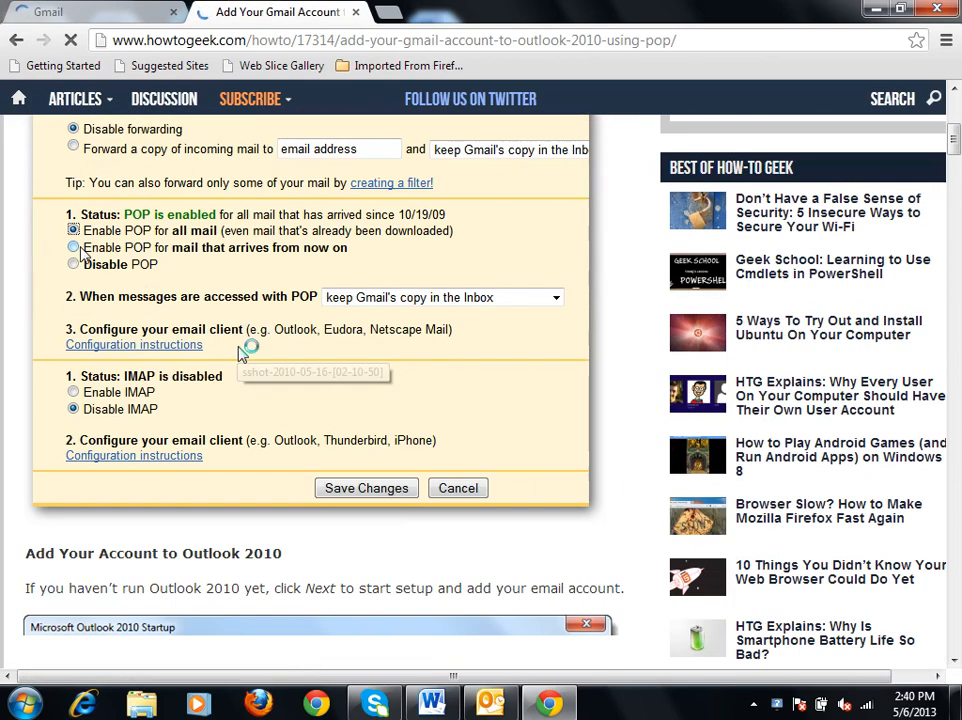
Check the Gmail page and the Outlook account settings, and return to the article to review its POP and IMAP instructions.
{"action": "left_click", "coordinate": [92, 12]}
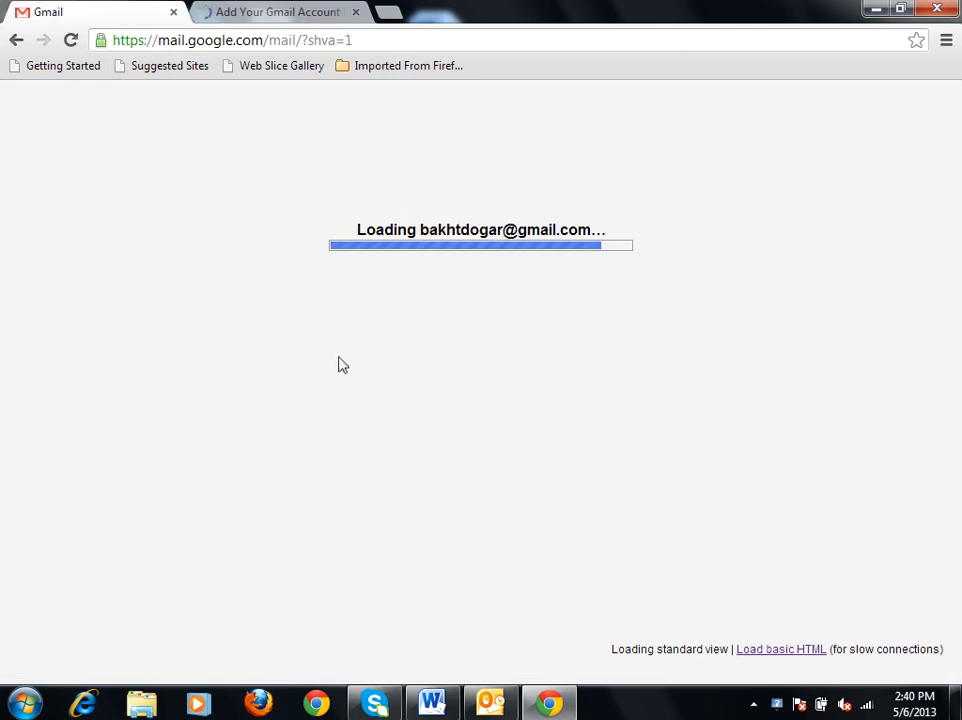
{"action": "left_click", "coordinate": [486, 708]}
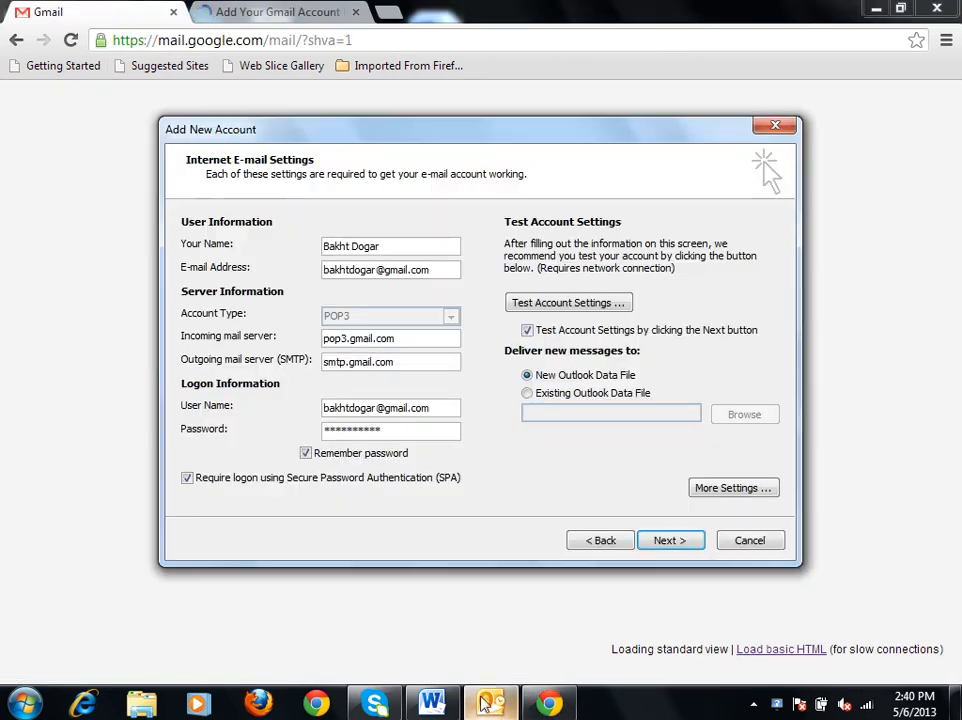
{"action": "left_click", "coordinate": [215, 12]}
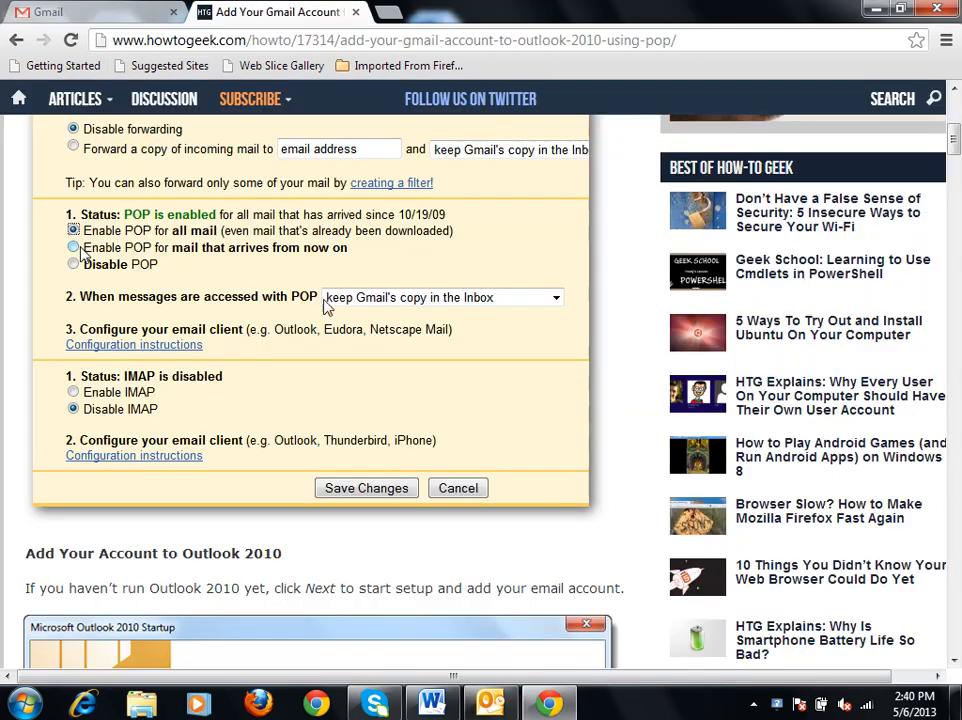
{"action": "scroll", "coordinate": [355, 322], "scroll_direction": "down", "scroll_amount": 5}
{"action": "scroll", "coordinate": [355, 320], "scroll_direction": "up", "scroll_amount": 4}
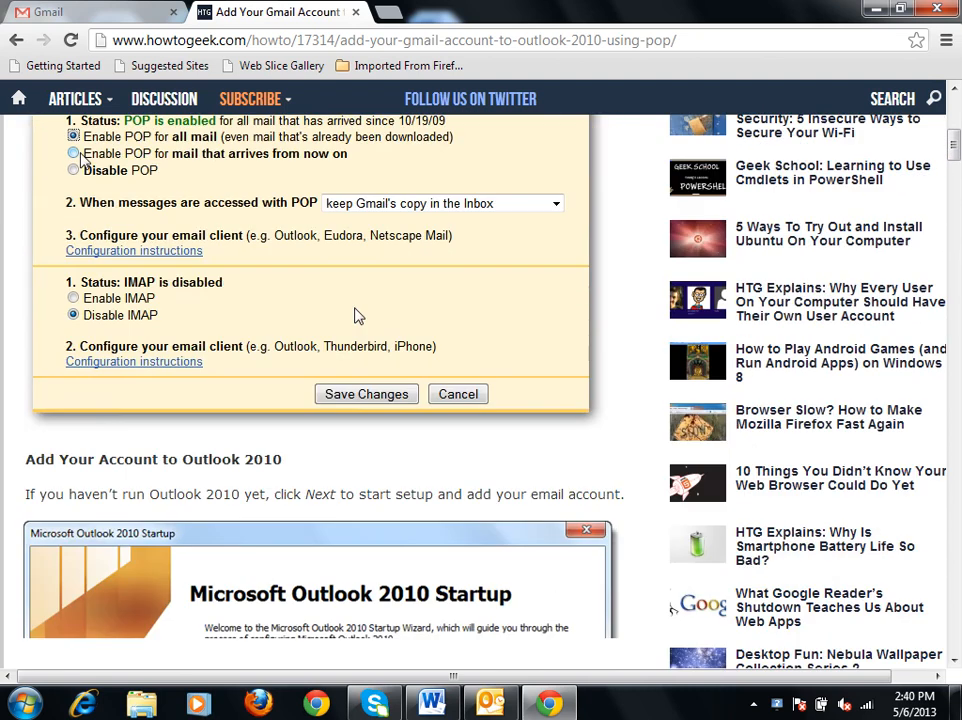
Review the article's getting-started advice and its example Gmail POP and IMAP settings.
{"action": "scroll", "coordinate": [378, 452], "scroll_direction": "up", "scroll_amount": 6}
{"action": "scroll", "coordinate": [378, 452], "scroll_direction": "down", "scroll_amount": 3}
{"action": "scroll", "coordinate": [378, 452], "scroll_direction": "up", "scroll_amount": 1}
{"action": "scroll", "coordinate": [378, 452], "scroll_direction": "up", "scroll_amount": 1}
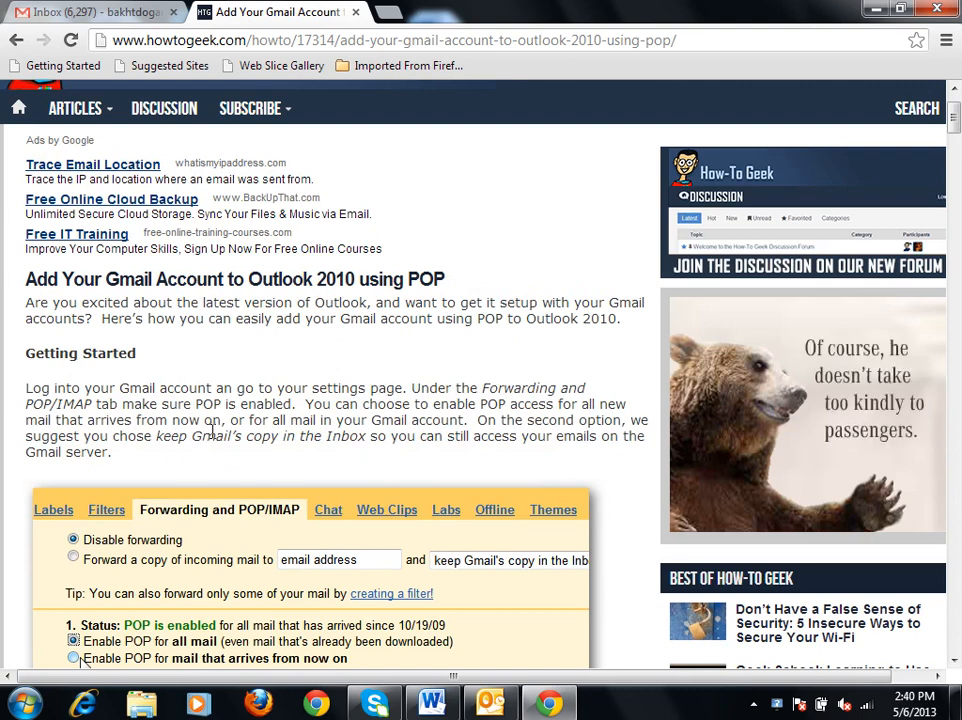
{"action": "scroll", "coordinate": [216, 426], "scroll_direction": "down", "scroll_amount": 4}
{"action": "scroll", "coordinate": [232, 430], "scroll_direction": "down", "scroll_amount": 7}
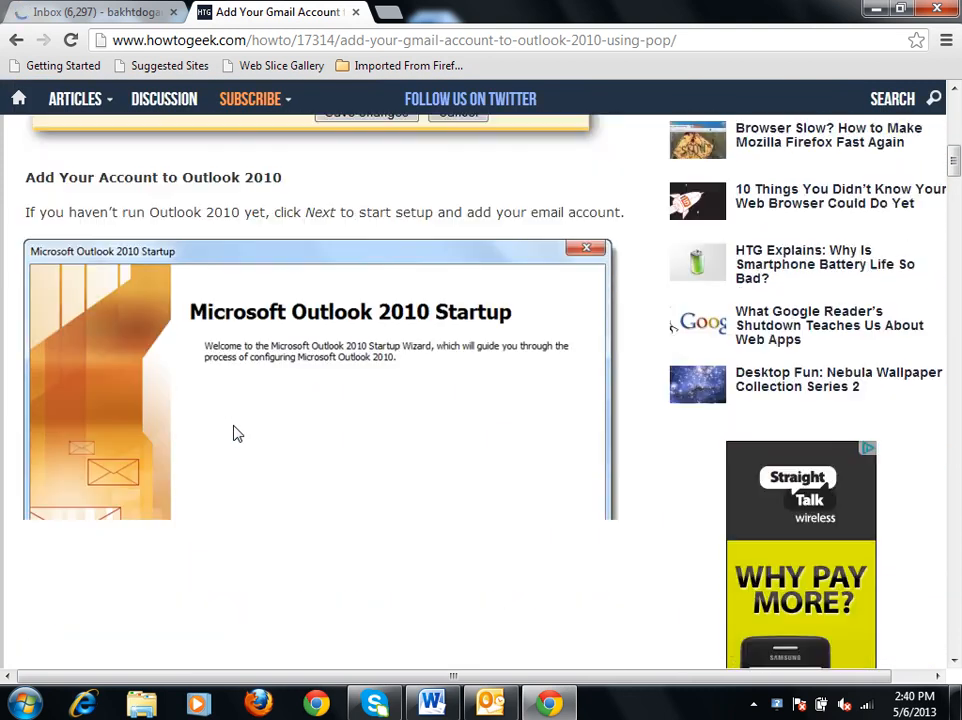
{"action": "scroll", "coordinate": [243, 430], "scroll_direction": "down", "scroll_amount": 2}
{"action": "scroll", "coordinate": [243, 429], "scroll_direction": "up", "scroll_amount": 7}
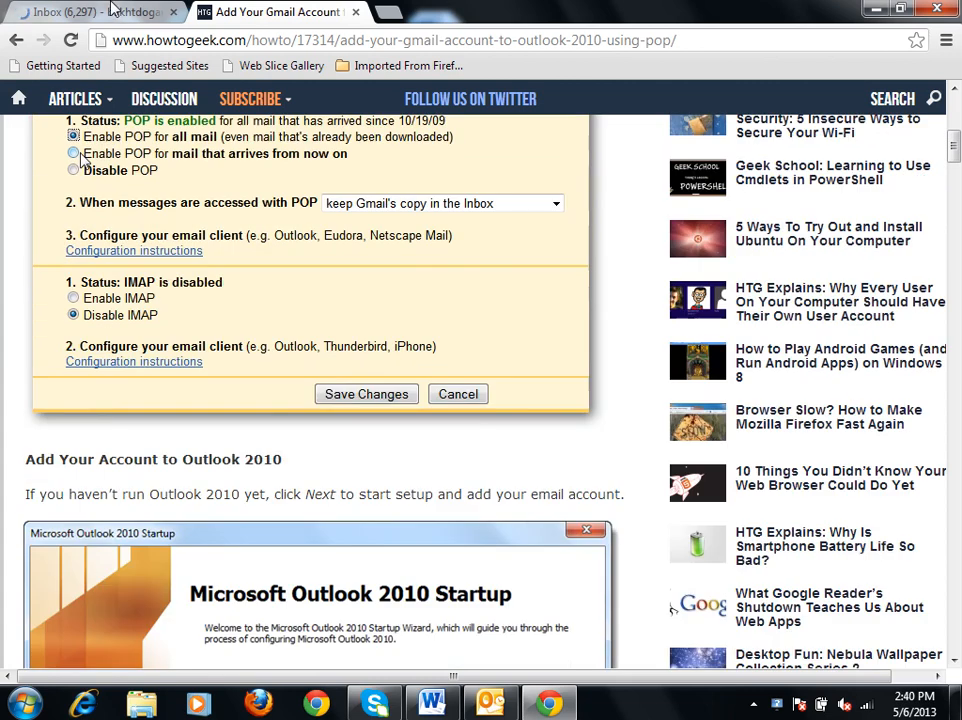
Return to the Gmail inbox and open the account's settings.
{"action": "left_click", "coordinate": [110, 10]}
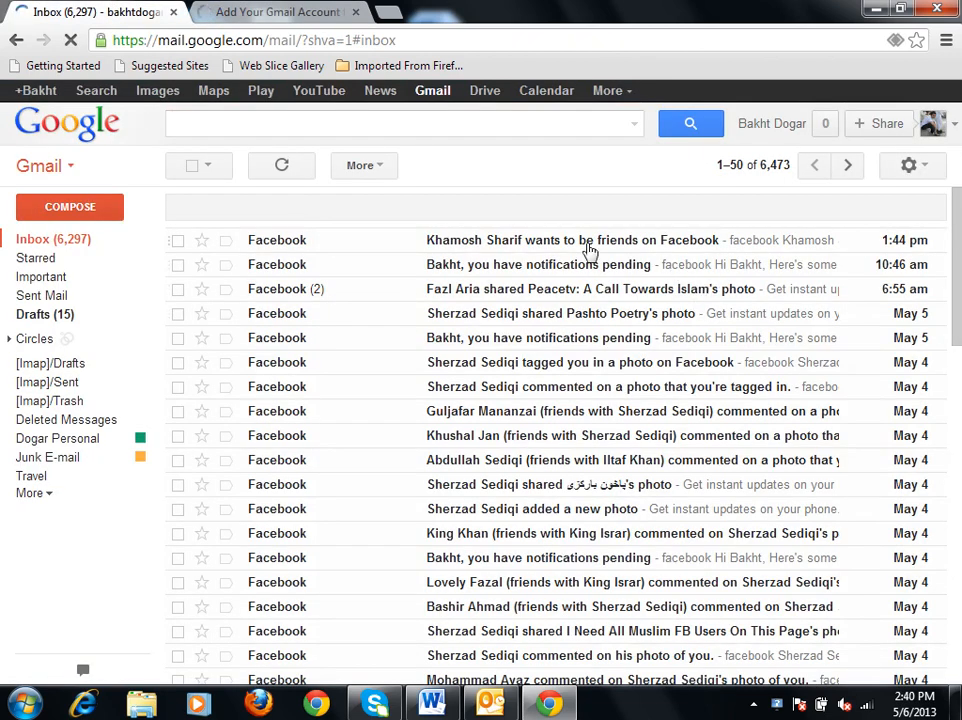
{"action": "left_click", "coordinate": [925, 168]}
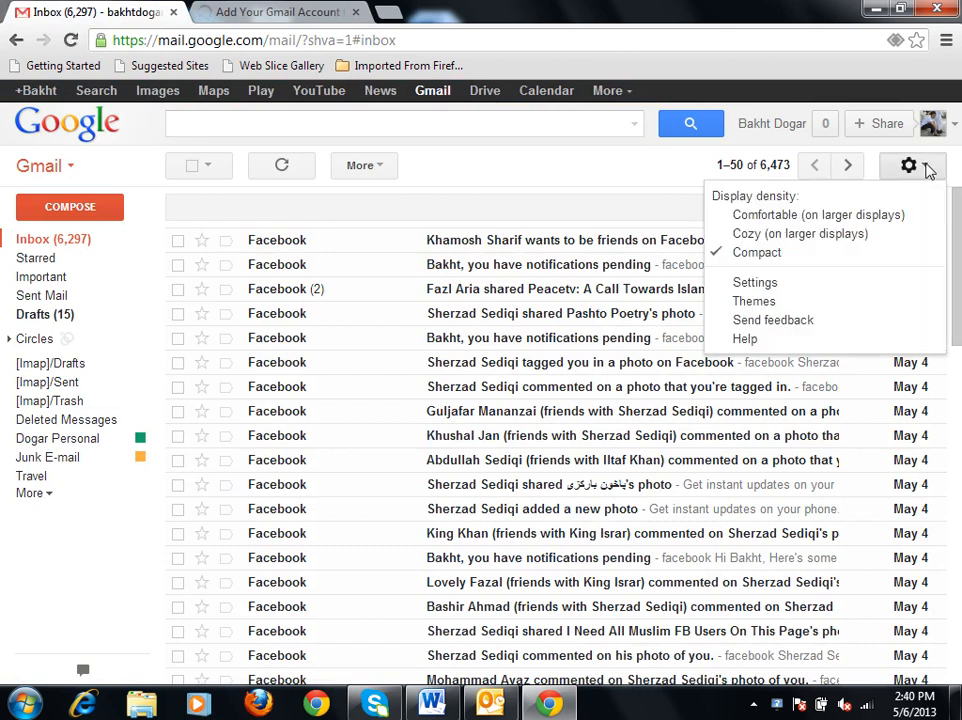
{"action": "left_click", "coordinate": [800, 286]}
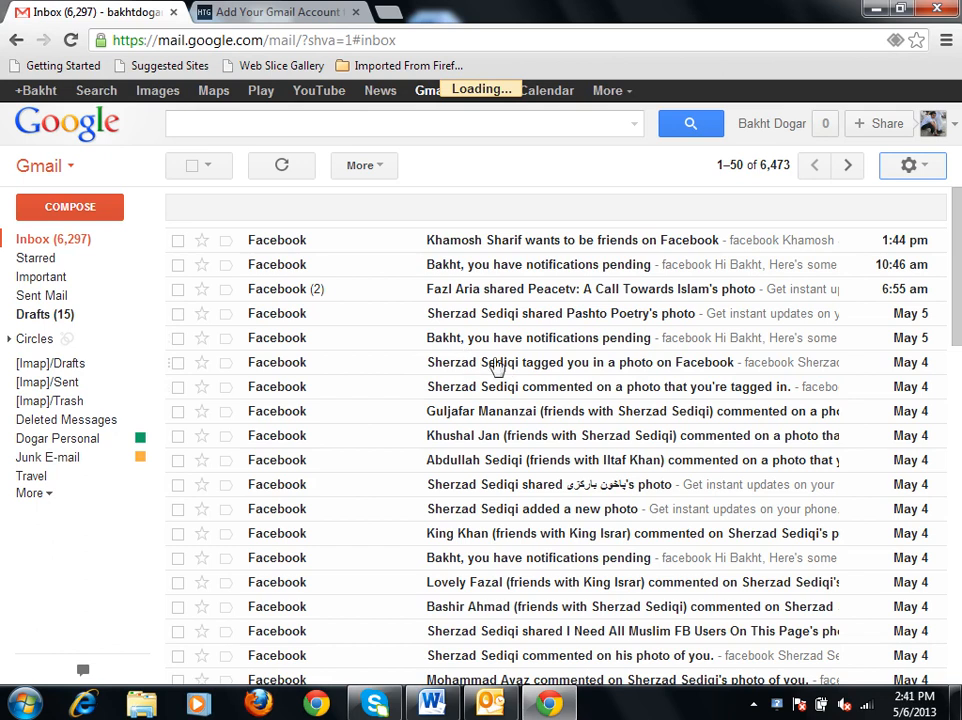
Return to the How-To Geek article and read how Outlook 2010 adds an account through automatic setup.
{"action": "left_click", "coordinate": [298, 10]}
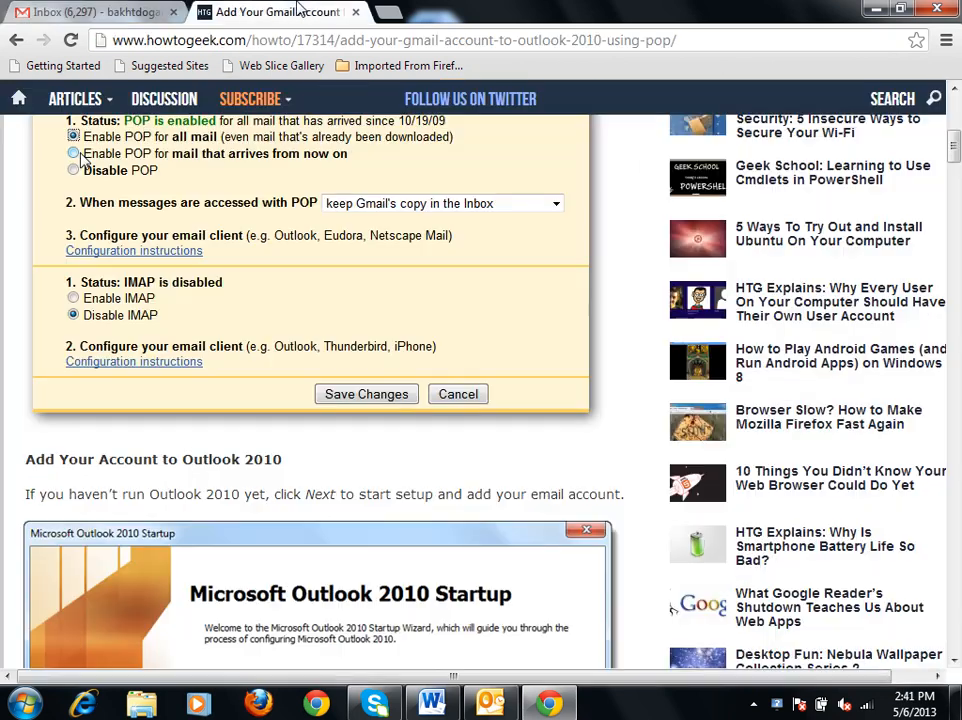
{"action": "scroll", "coordinate": [456, 402], "scroll_direction": "down", "scroll_amount": 10}
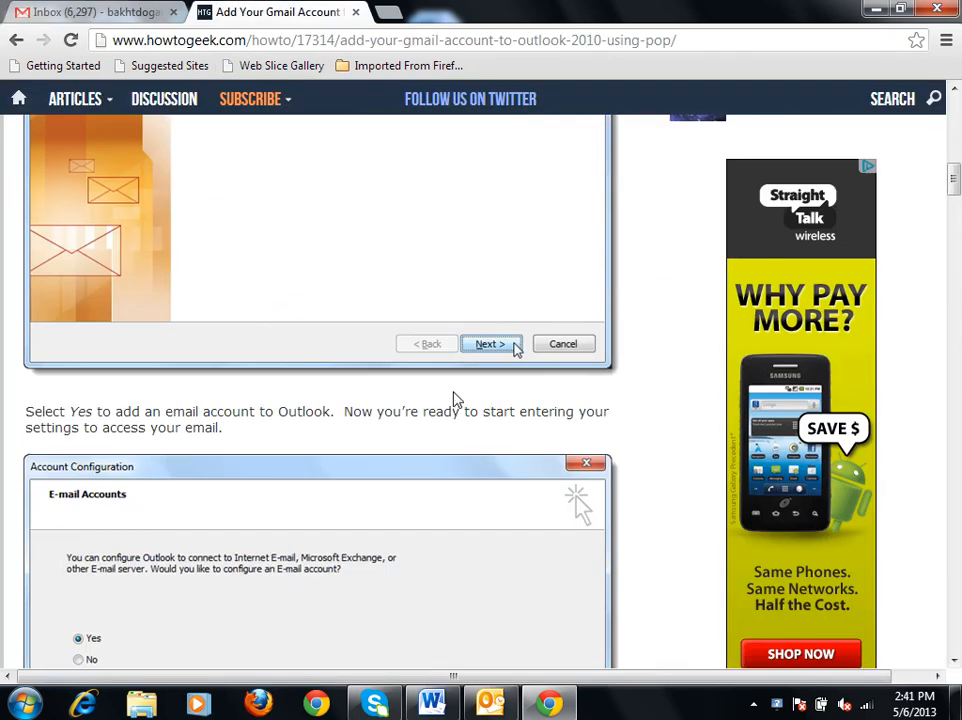
{"action": "scroll", "coordinate": [456, 399], "scroll_direction": "down", "scroll_amount": 2}
{"action": "scroll", "coordinate": [456, 399], "scroll_direction": "up", "scroll_amount": 5}
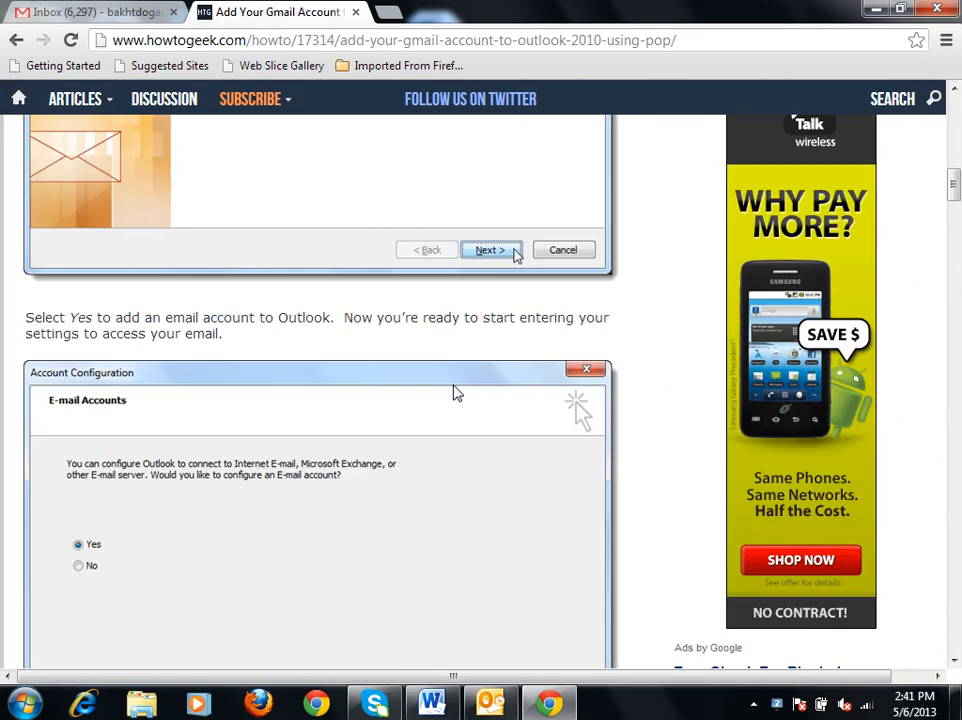
{"action": "scroll", "coordinate": [456, 399], "scroll_direction": "down", "scroll_amount": 6}
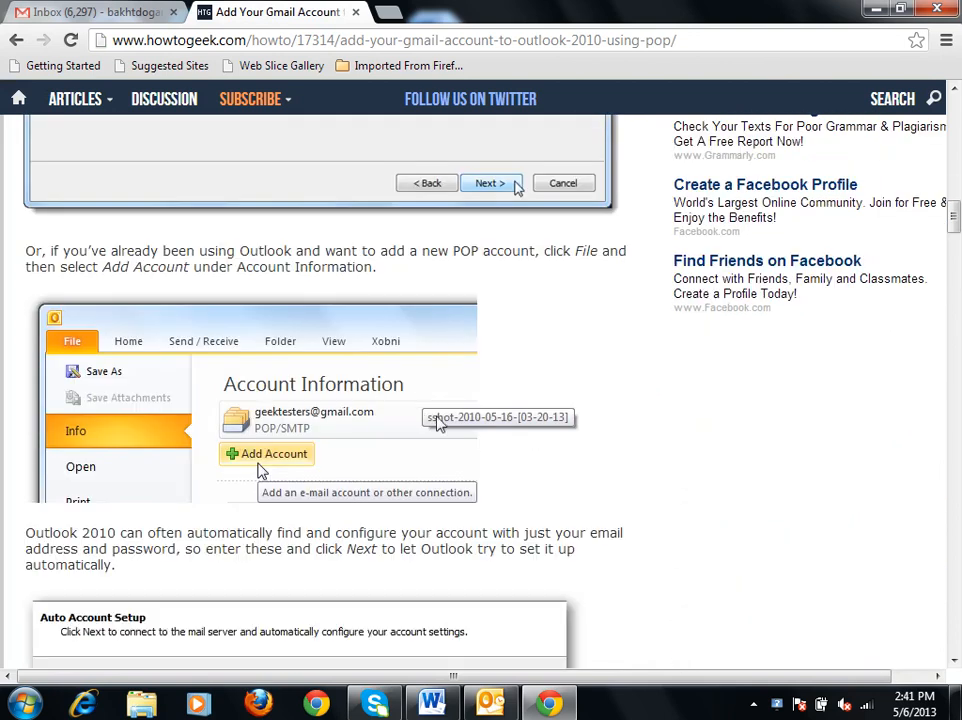
{"action": "scroll", "coordinate": [420, 469], "scroll_direction": "down", "scroll_amount": 4}
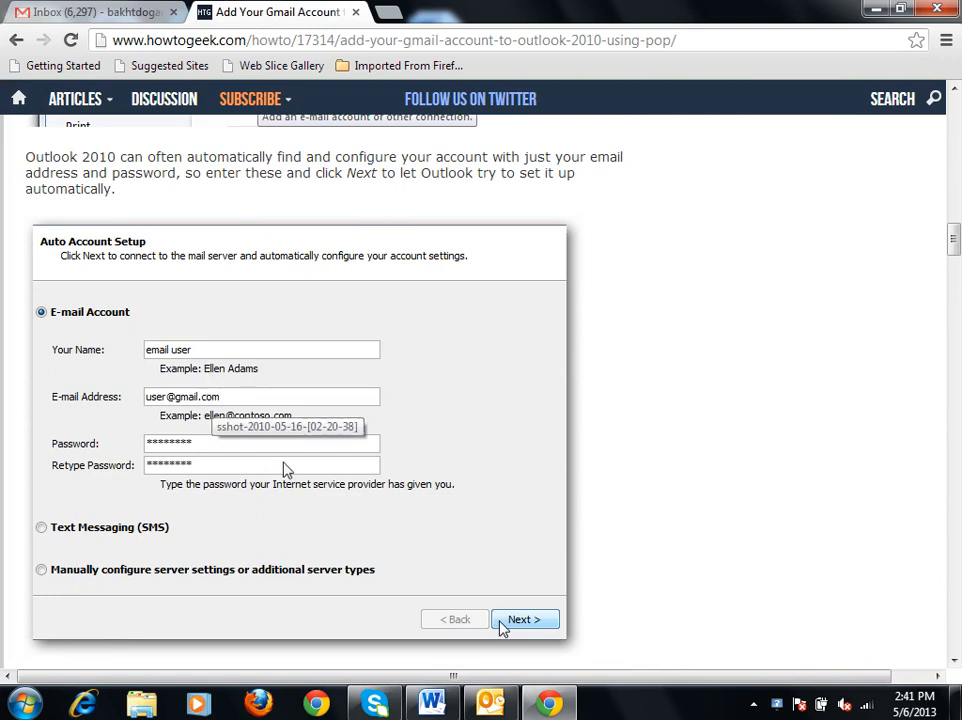
{"action": "scroll", "coordinate": [279, 512], "scroll_direction": "down", "scroll_amount": 7}
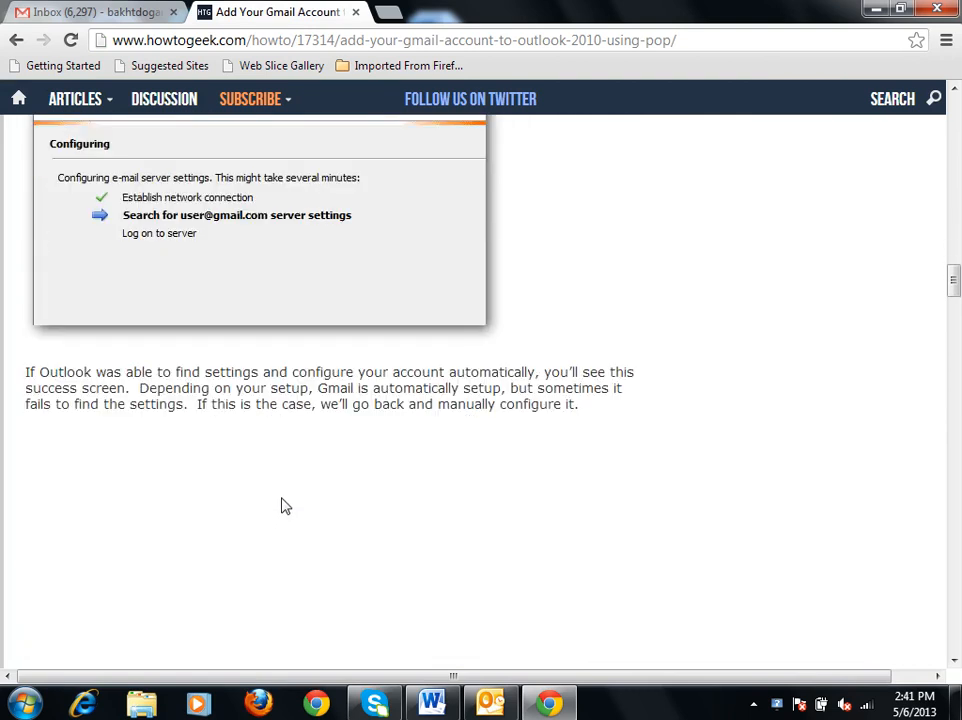
{"action": "scroll", "coordinate": [279, 236], "scroll_direction": "up", "scroll_amount": 4}
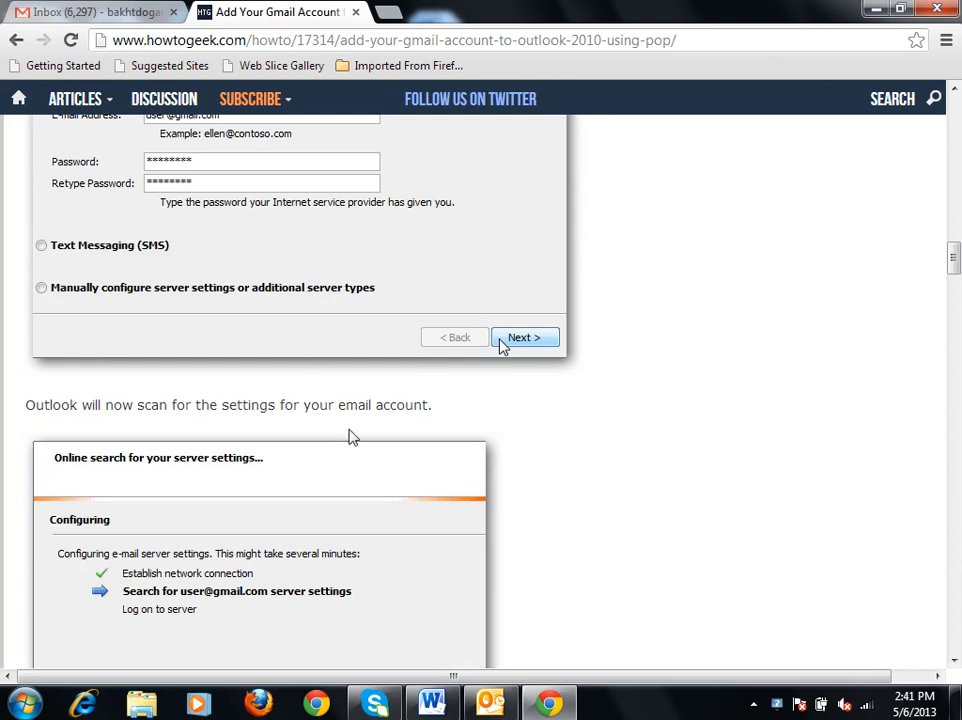
{"action": "scroll", "coordinate": [417, 517], "scroll_direction": "down", "scroll_amount": 4}
{"action": "scroll", "coordinate": [418, 505], "scroll_direction": "down", "scroll_amount": 4}
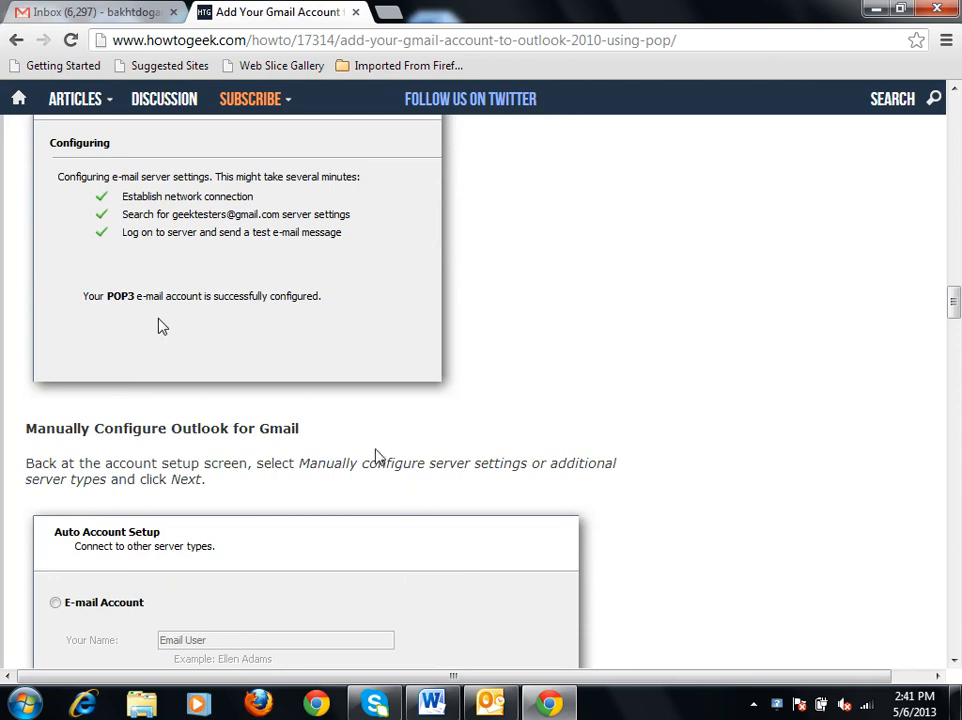
Examine the article's instructions for manually configuring Outlook for Gmail, including service choice, server information, and logon details.
{"action": "scroll", "coordinate": [377, 457], "scroll_direction": "down", "scroll_amount": 3}
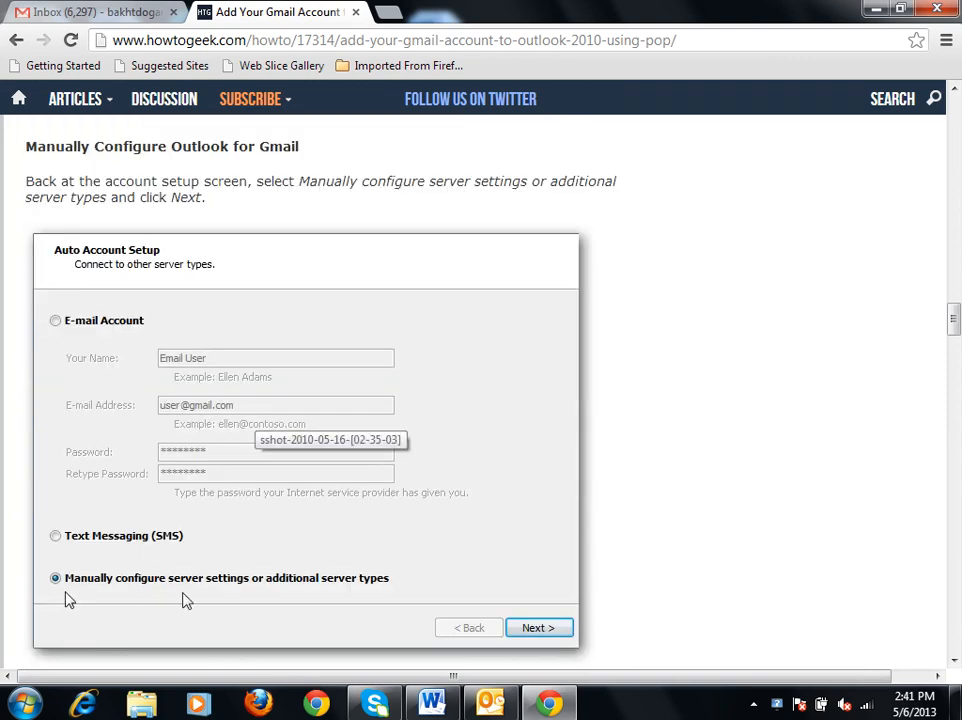
{"action": "scroll", "coordinate": [245, 595], "scroll_direction": "down", "scroll_amount": 6}
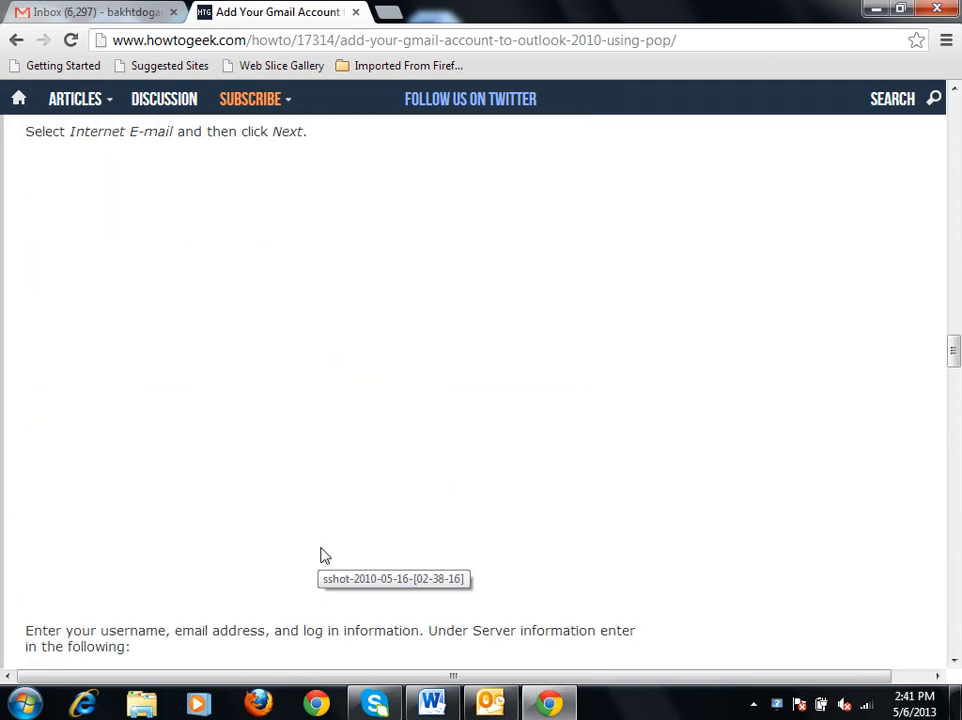
{"action": "scroll", "coordinate": [325, 556], "scroll_direction": "down", "scroll_amount": 5}
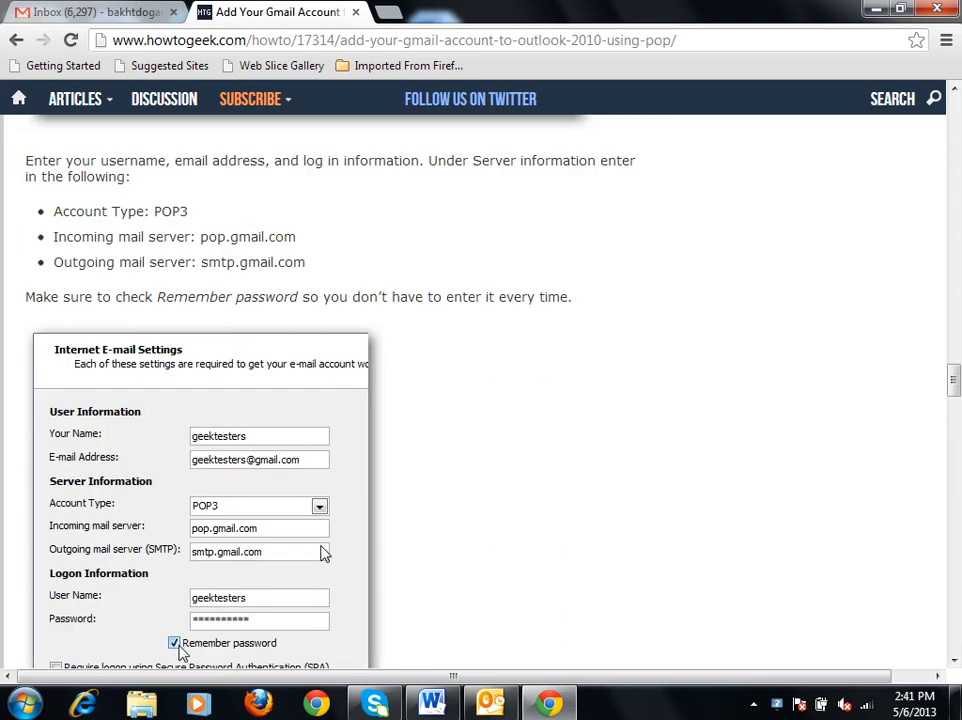
{"action": "scroll", "coordinate": [267, 539], "scroll_direction": "down", "scroll_amount": 2}
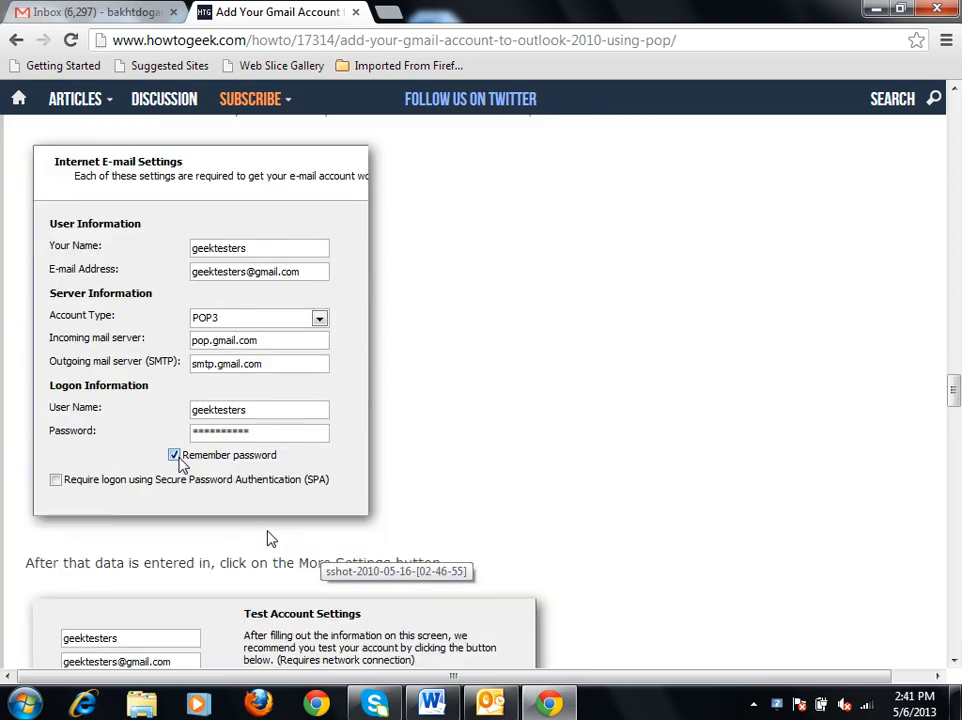
{"action": "scroll", "coordinate": [270, 530], "scroll_direction": "down", "scroll_amount": 3}
{"action": "scroll", "coordinate": [271, 525], "scroll_direction": "down", "scroll_amount": 1}
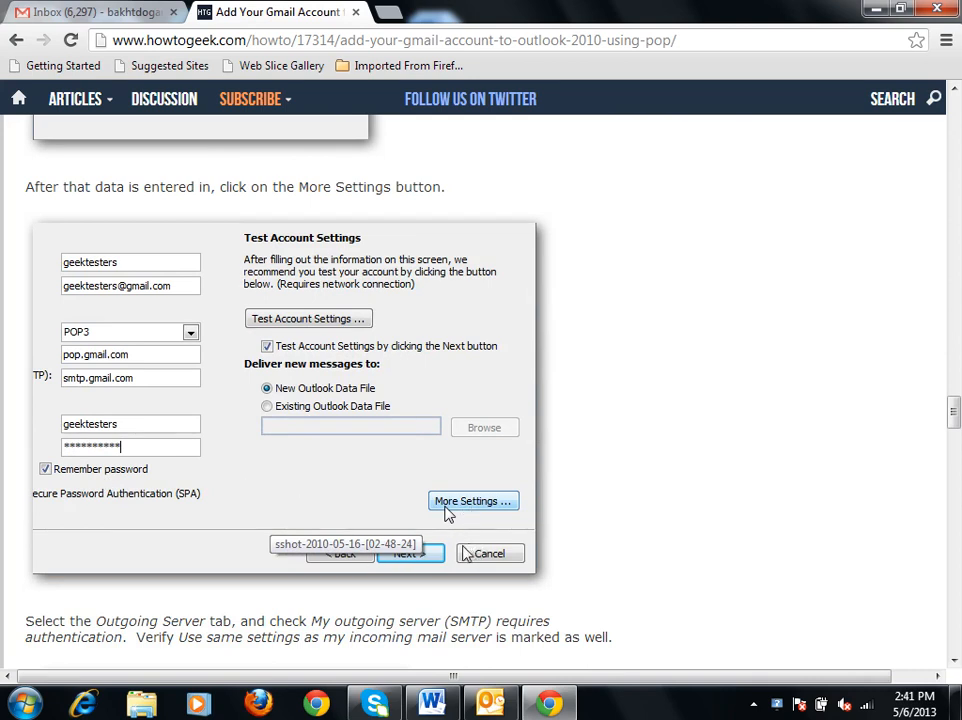
{"action": "scroll", "coordinate": [465, 553], "scroll_direction": "down", "scroll_amount": 2}
{"action": "scroll", "coordinate": [447, 541], "scroll_direction": "up", "scroll_amount": 2}
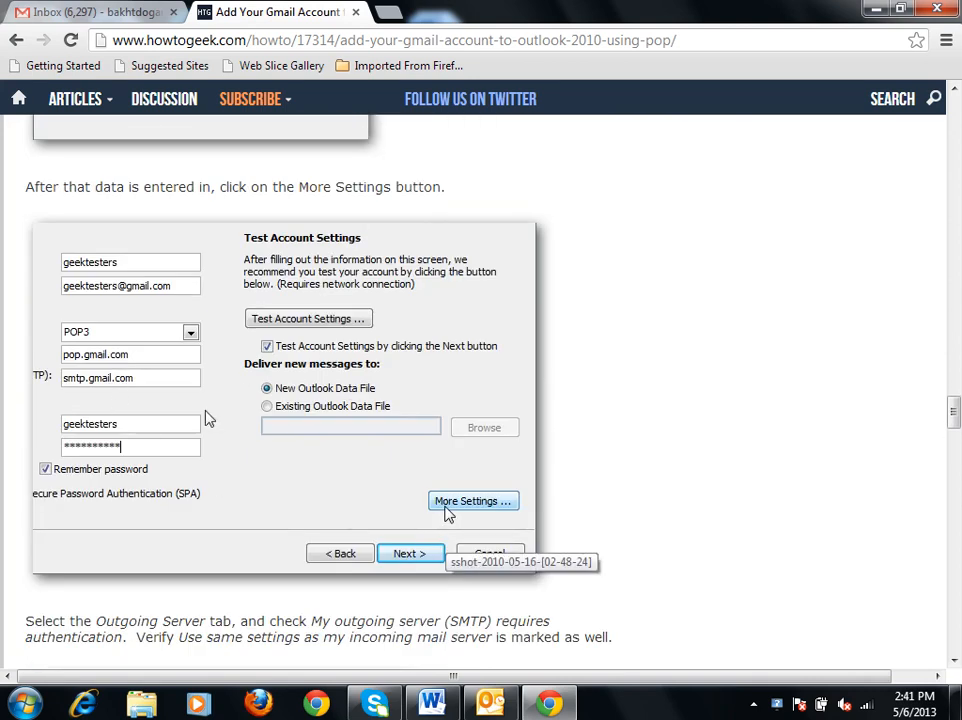
{"action": "scroll", "coordinate": [180, 554], "scroll_direction": "up", "scroll_amount": 6}
{"action": "scroll", "coordinate": [280, 505], "scroll_direction": "down", "scroll_amount": 2}
{"action": "scroll", "coordinate": [279, 509], "scroll_direction": "up", "scroll_amount": 9}
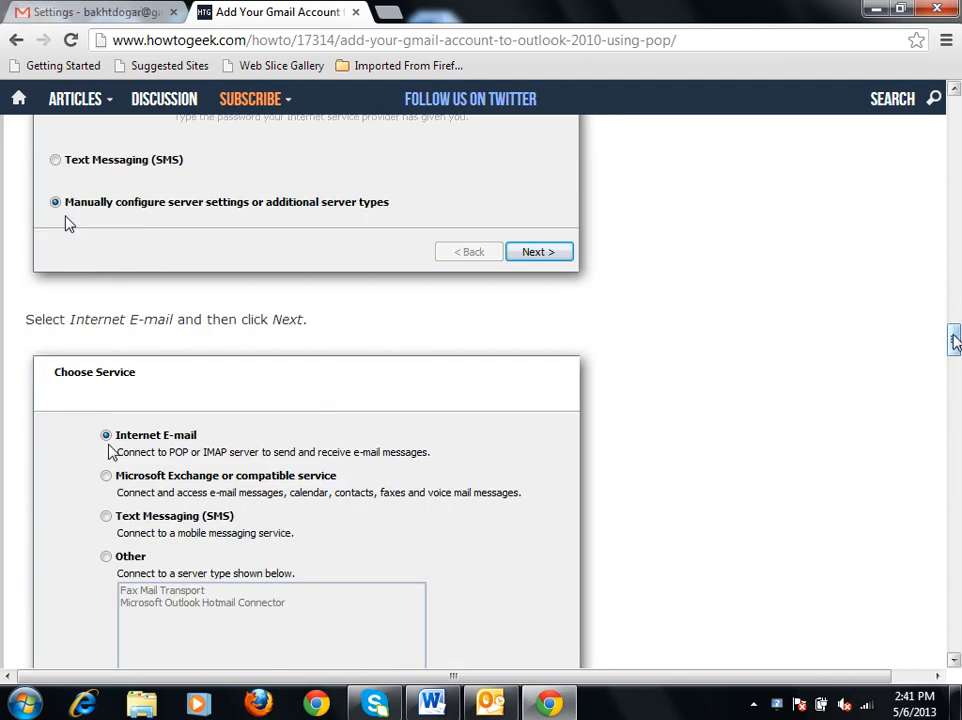
{"action": "scroll", "coordinate": [955, 376], "scroll_direction": "down", "scroll_amount": 5}
Examine the article's outgoing server authentication, advanced port and encryption settings, and account test instructions.
{"action": "left_click_drag", "start_coordinate": [955, 374], "coordinate": [955, 437]}
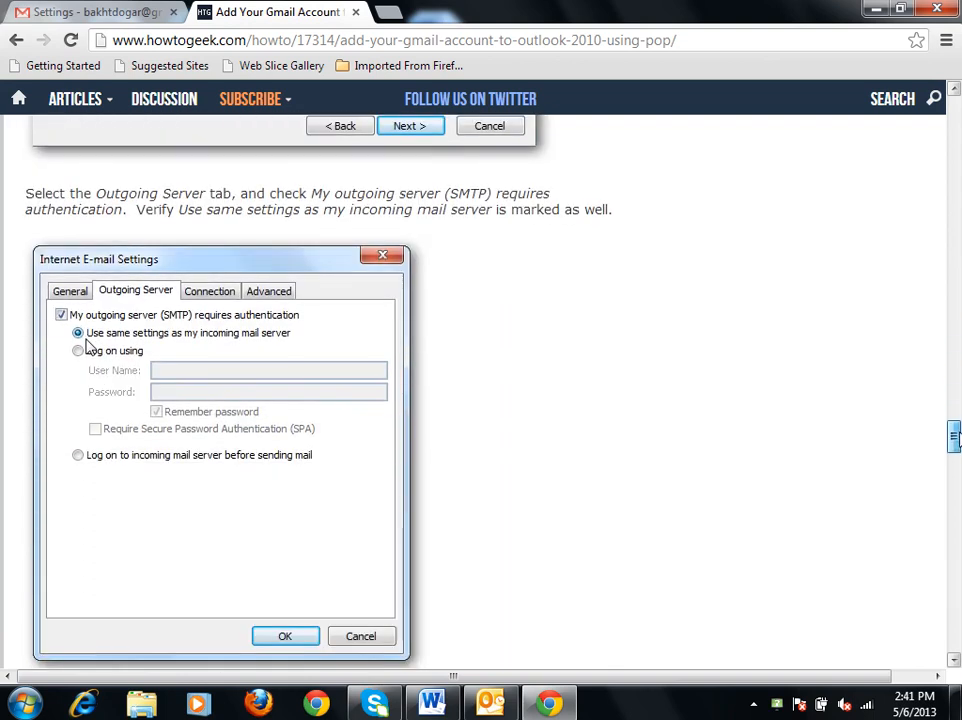
{"action": "left_click_drag", "start_coordinate": [955, 437], "coordinate": [955, 455]}
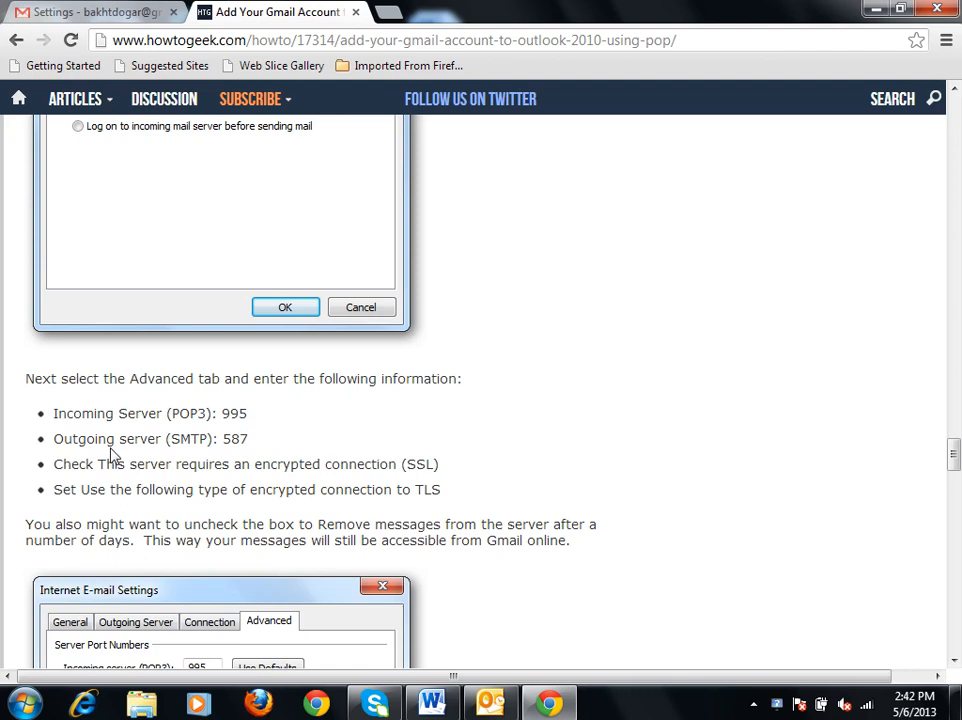
{"action": "left_click_drag", "start_coordinate": [252, 444], "coordinate": [216, 433]}
{"action": "scroll", "coordinate": [88, 515], "scroll_direction": "down", "scroll_amount": 3}
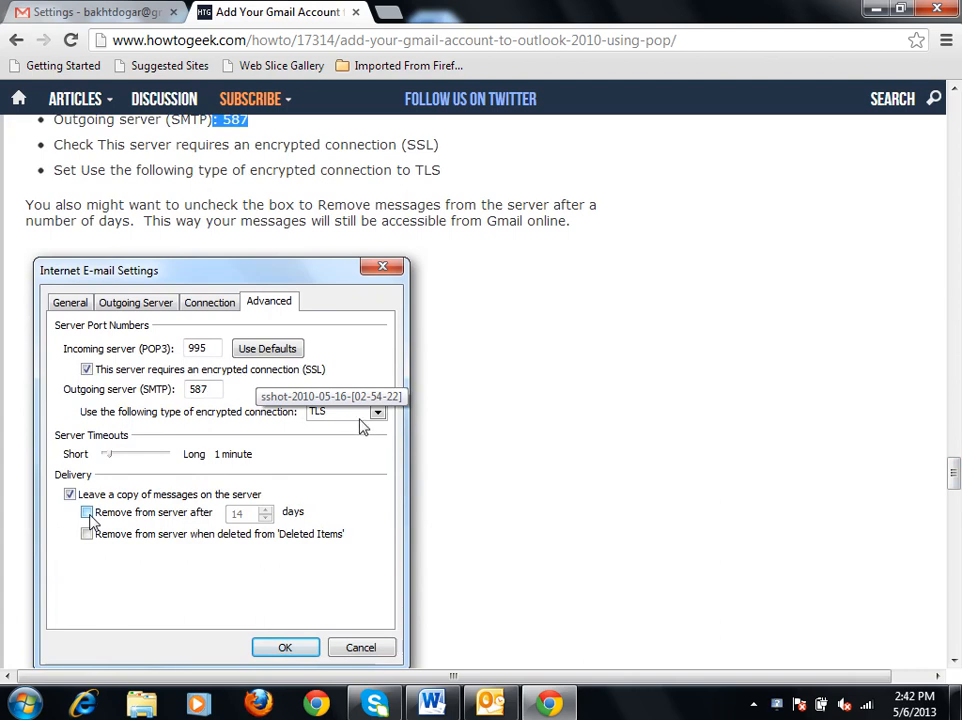
{"action": "left_click_drag", "start_coordinate": [954, 472], "coordinate": [954, 527]}
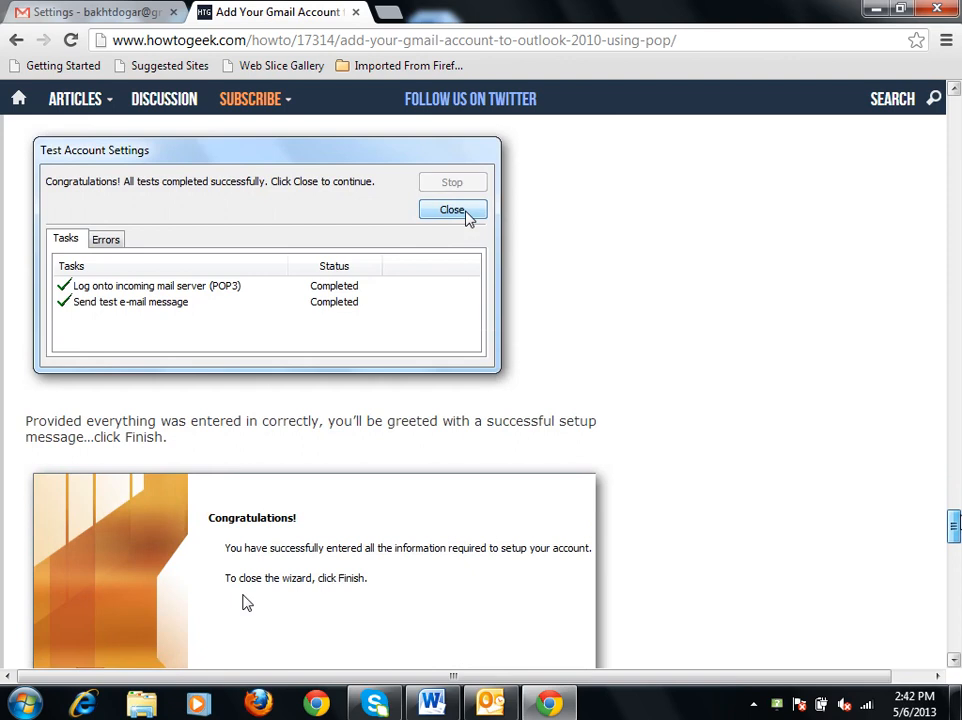
Return to the Gmail settings, check POP download and IMAP access under Forwarding and POP/IMAP, and save the changes.
{"action": "left_click", "coordinate": [549, 704]}
{"action": "left_click", "coordinate": [549, 704]}
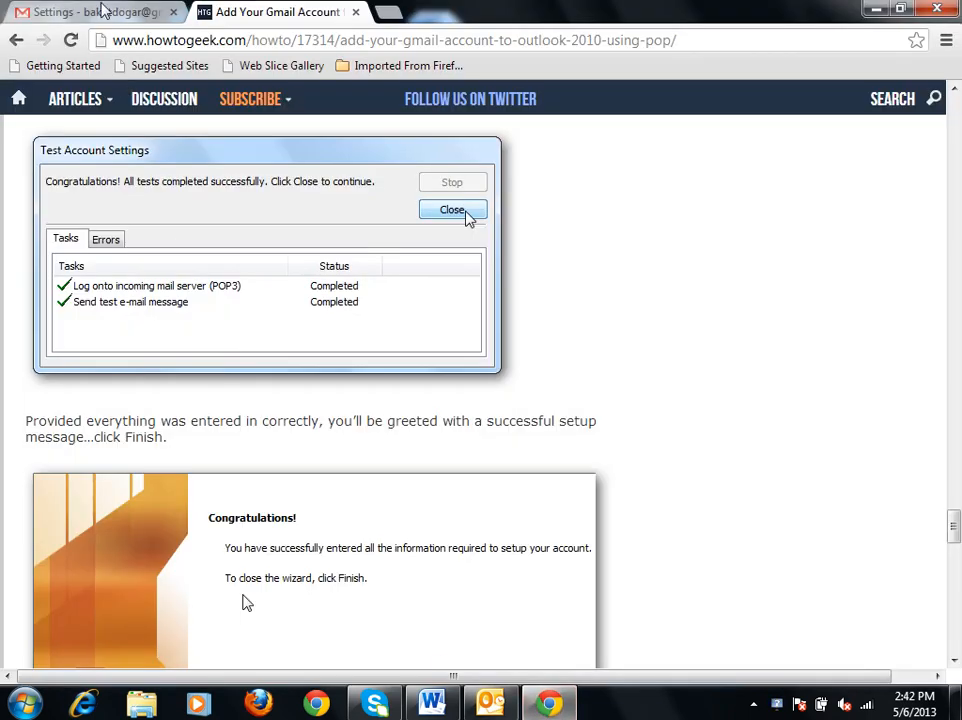
{"action": "key", "text": "ctrl+shift+Tab"}
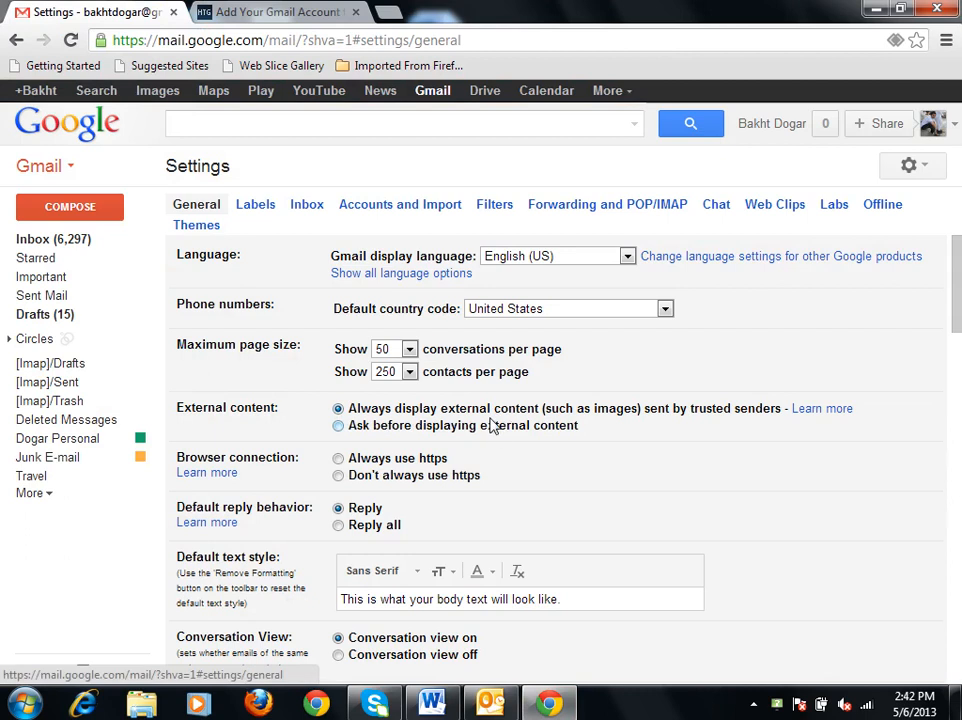
{"action": "left_click", "coordinate": [653, 206]}
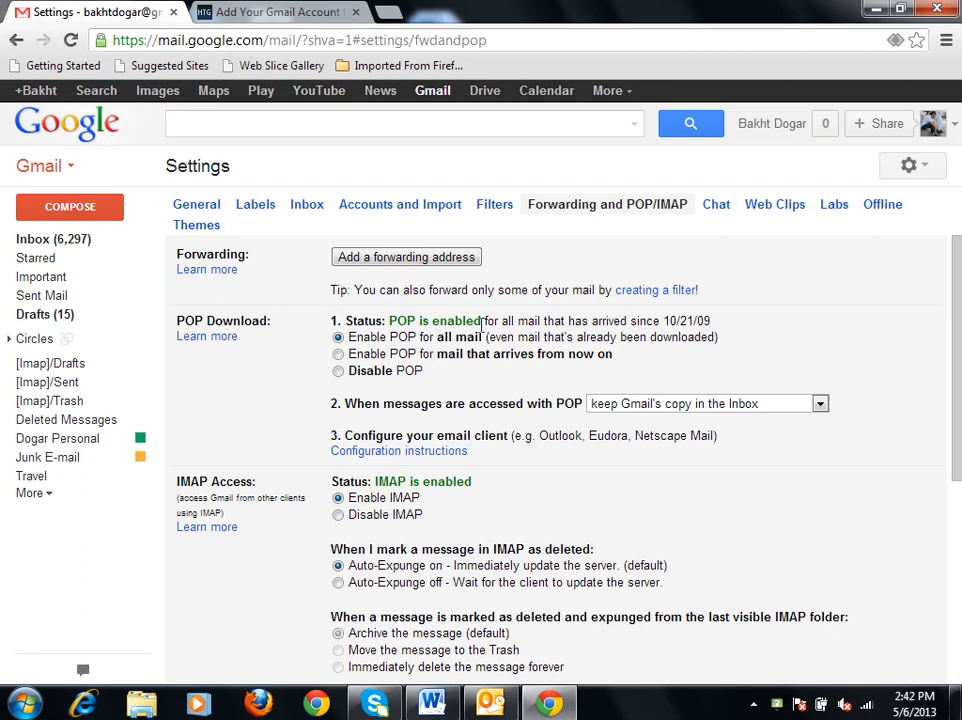
{"action": "scroll", "coordinate": [951, 328], "scroll_direction": "down", "scroll_amount": 4}
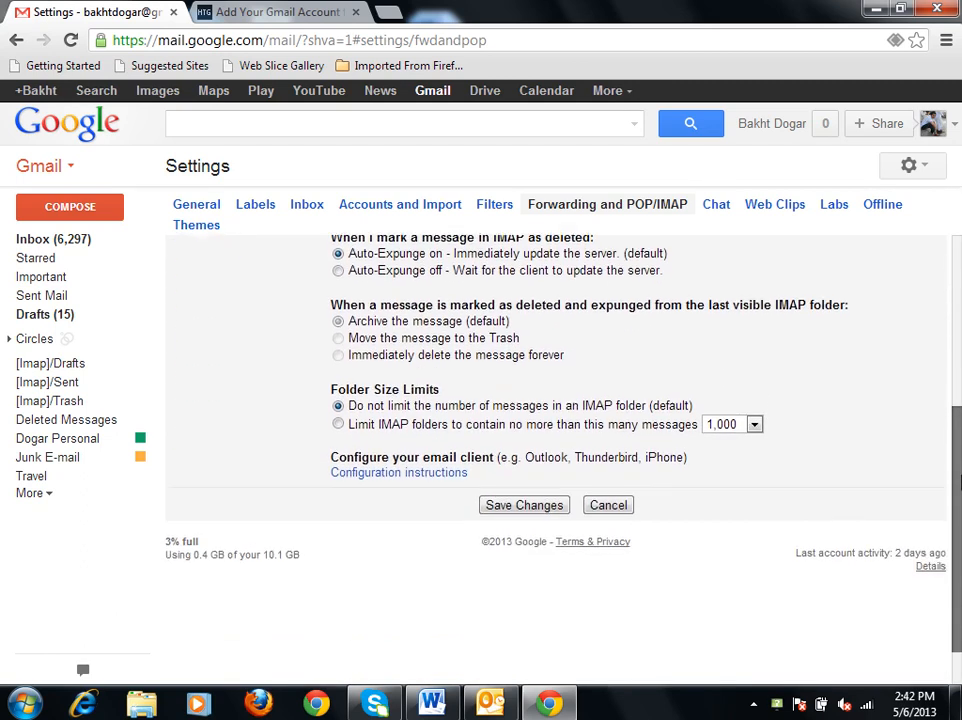
{"action": "left_click", "coordinate": [500, 497]}
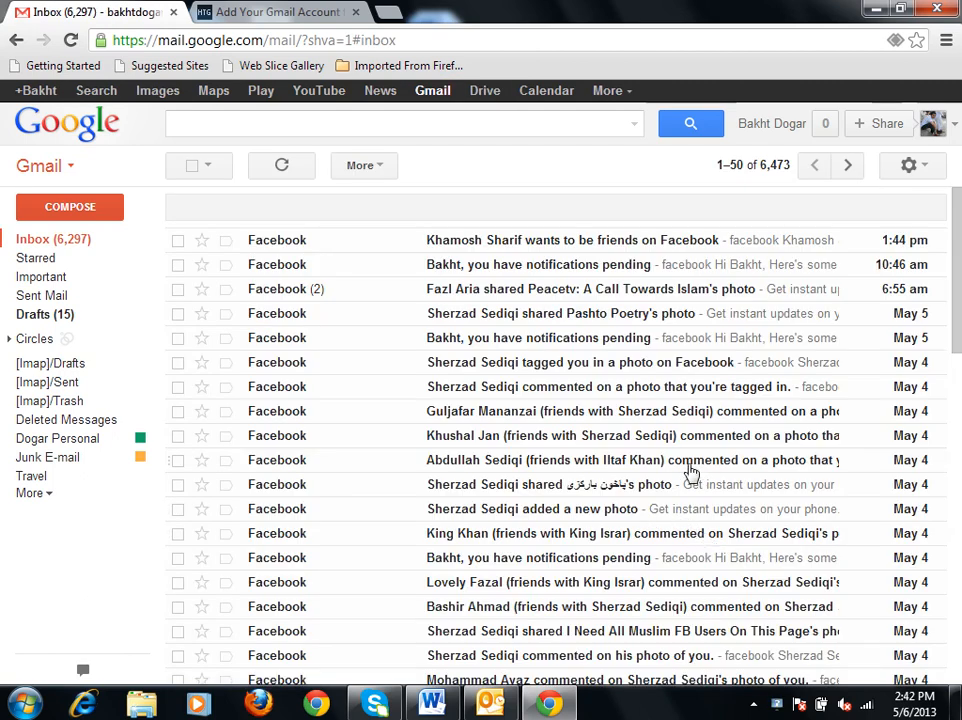
Dismiss the Gmail settings options and sign out of the Google account.
{"action": "left_click", "coordinate": [928, 170]}
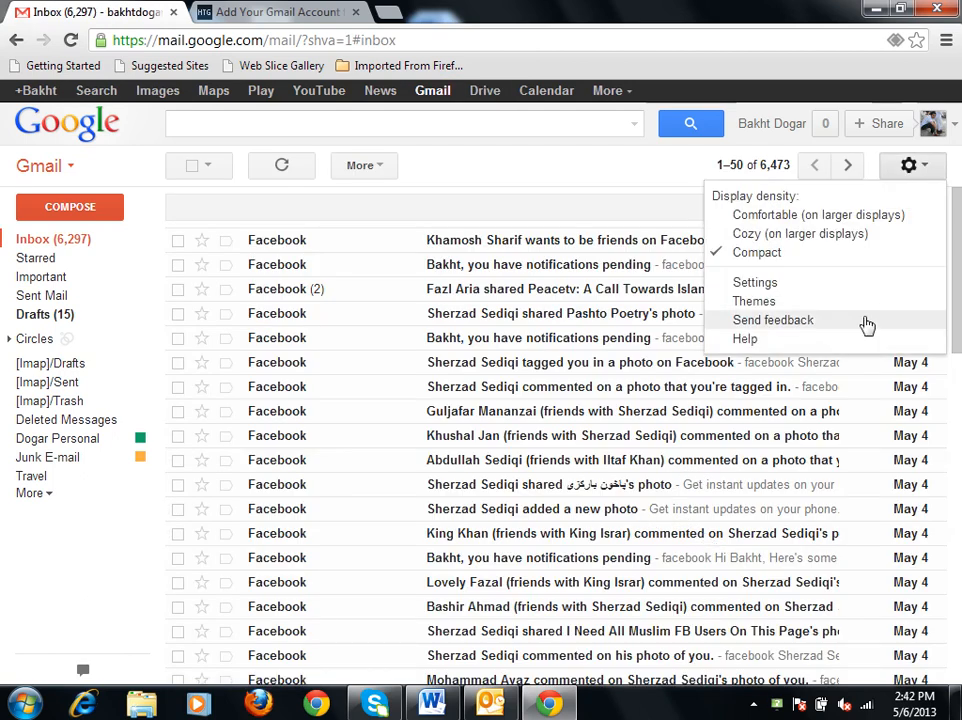
{"action": "left_click", "coordinate": [615, 180]}
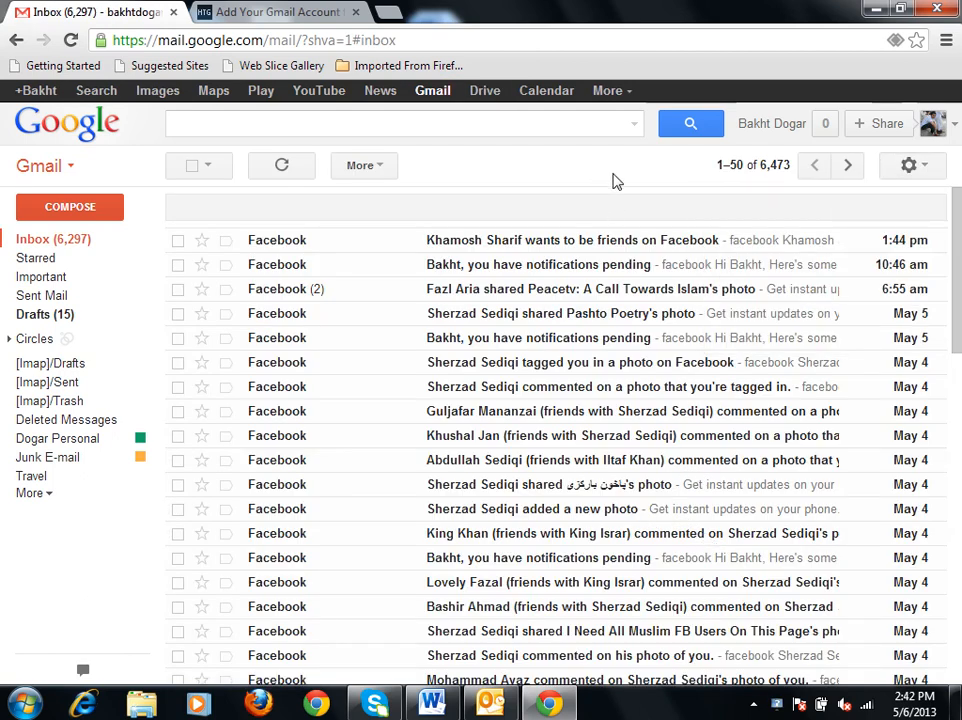
{"action": "left_click", "coordinate": [932, 124]}
{"action": "left_click", "coordinate": [895, 300]}
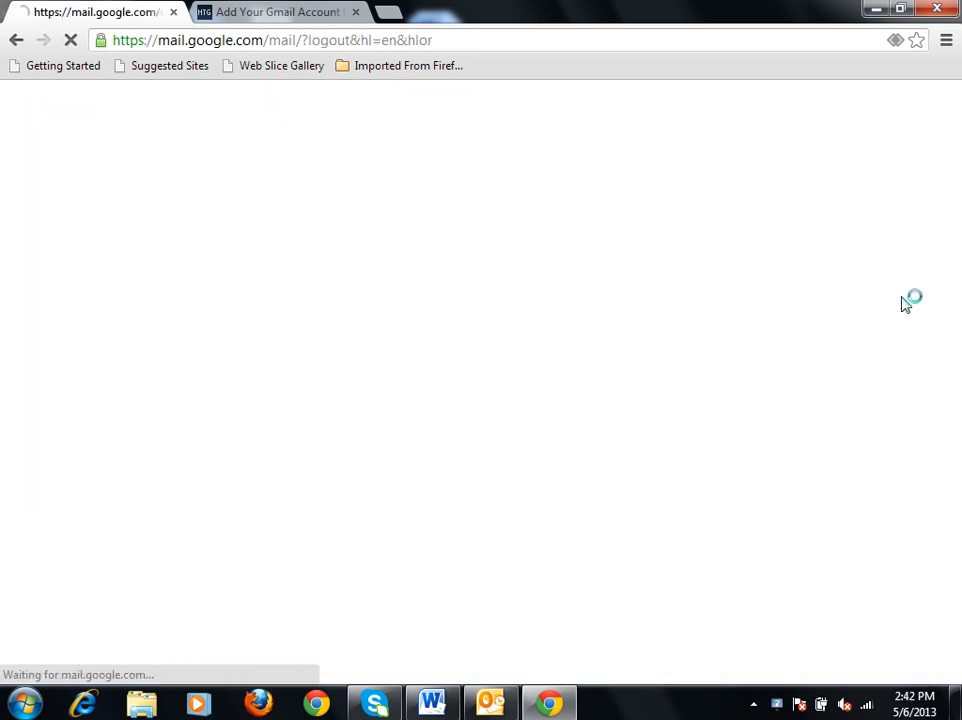
Return to the Outlook account setup and set the outgoing server encryption to TLS with SMTP port 587.
{"action": "left_click", "coordinate": [490, 707]}
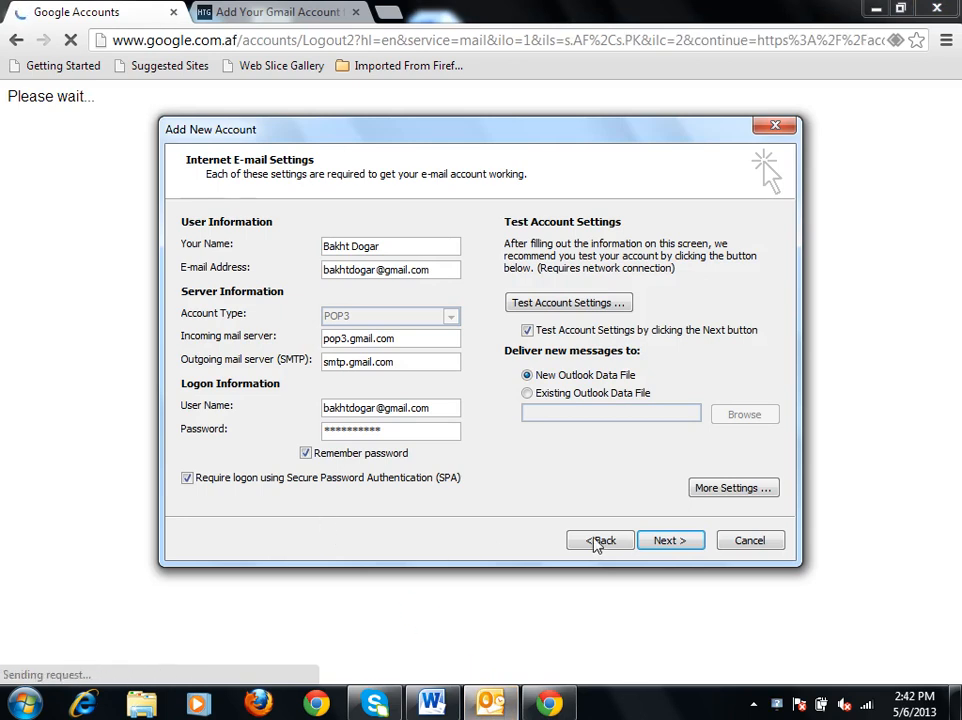
{"action": "left_click", "coordinate": [717, 488]}
{"action": "left_click", "coordinate": [300, 265]}
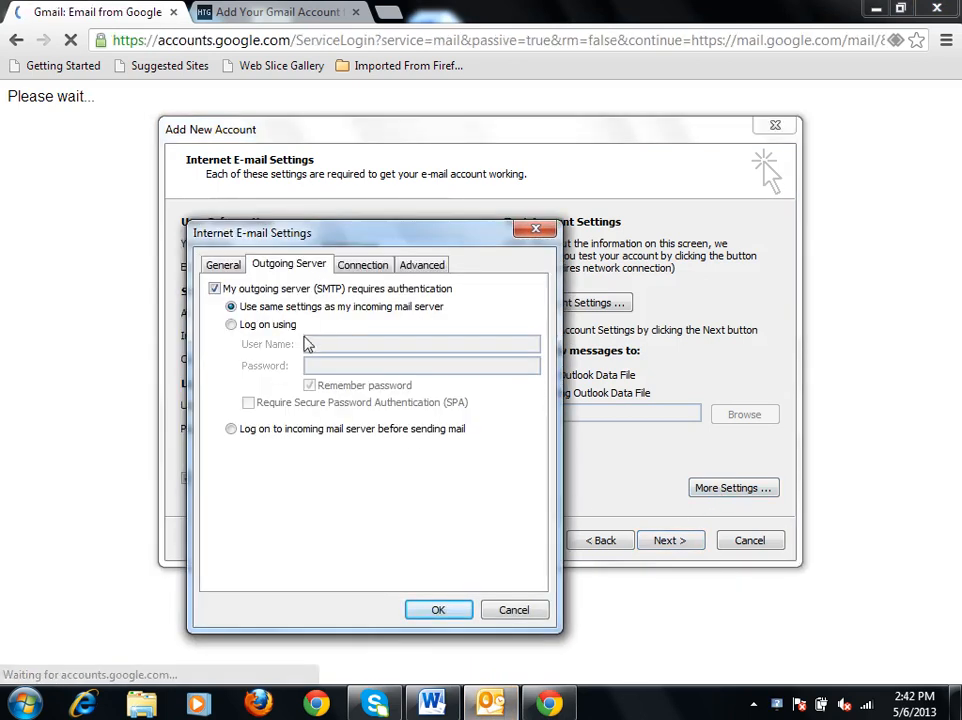
{"action": "left_click", "coordinate": [362, 265]}
{"action": "left_click", "coordinate": [422, 264]}
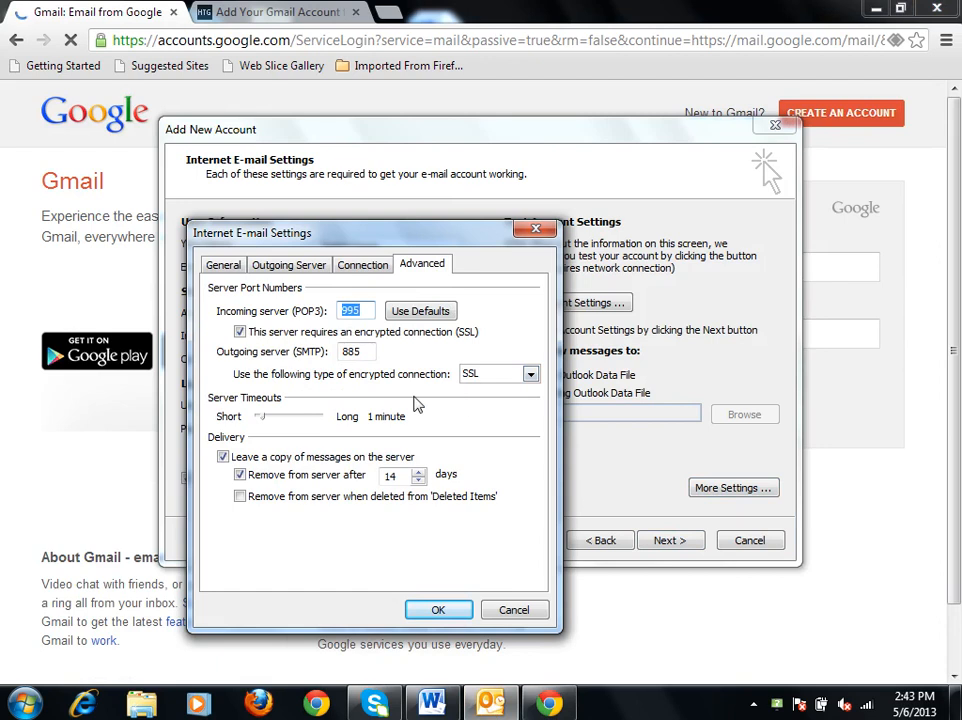
{"action": "left_click", "coordinate": [478, 377]}
{"action": "left_click", "coordinate": [487, 417]}
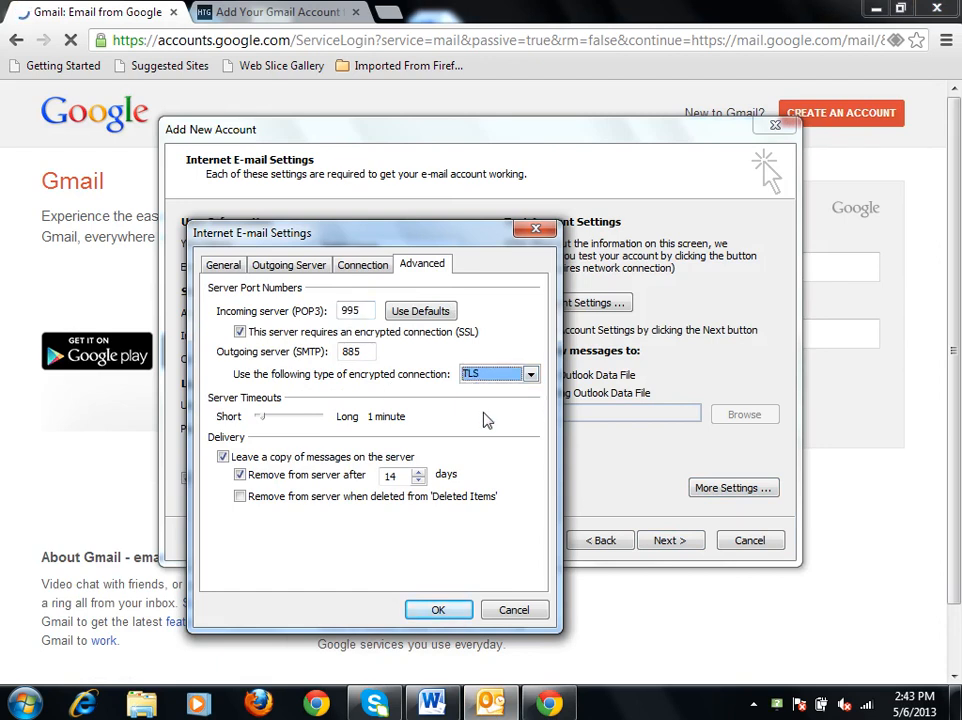
{"action": "left_click_drag", "start_coordinate": [370, 352], "coordinate": [325, 348]}
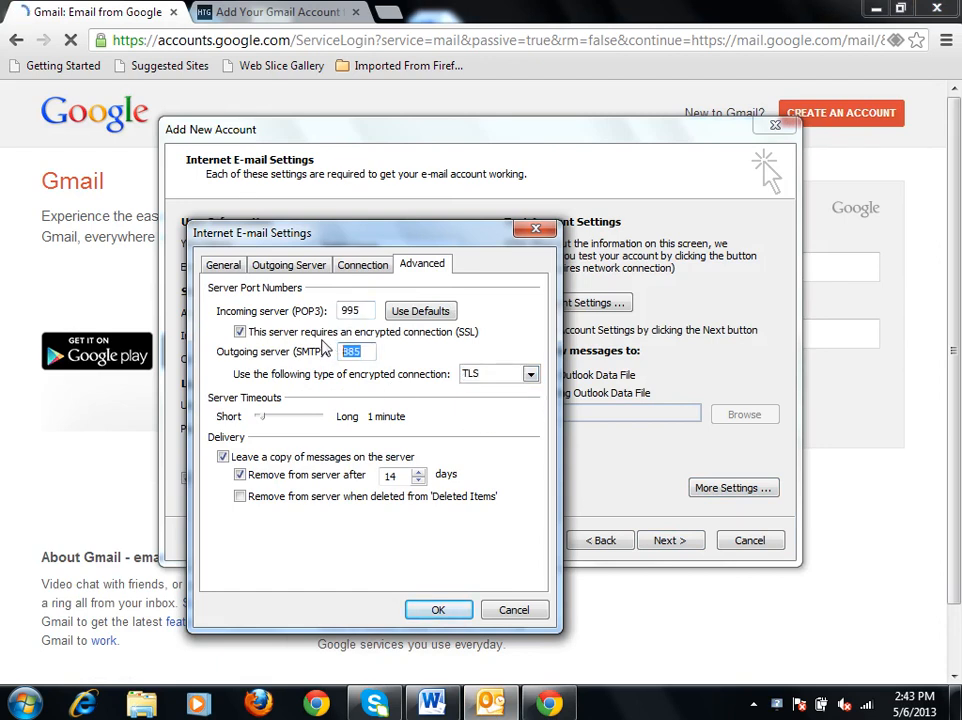
{"action": "type", "text": "587"}
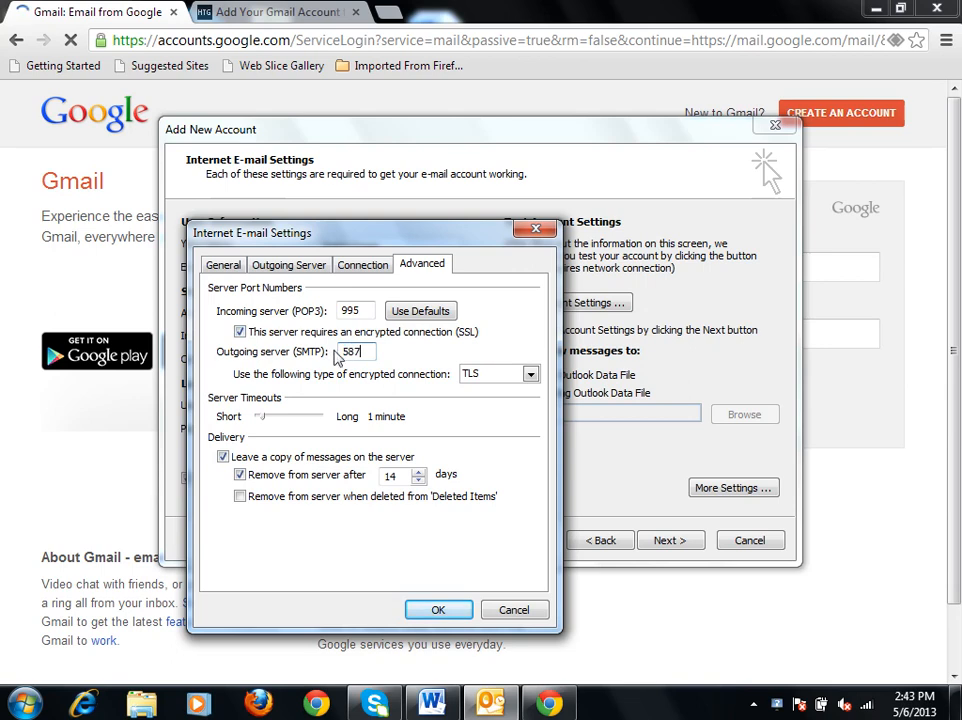
{"action": "left_click", "coordinate": [430, 609]}
Run the account settings test, supply and save the account password for smtp.gmail.com, and close the test results.
{"action": "left_click", "coordinate": [694, 542]}
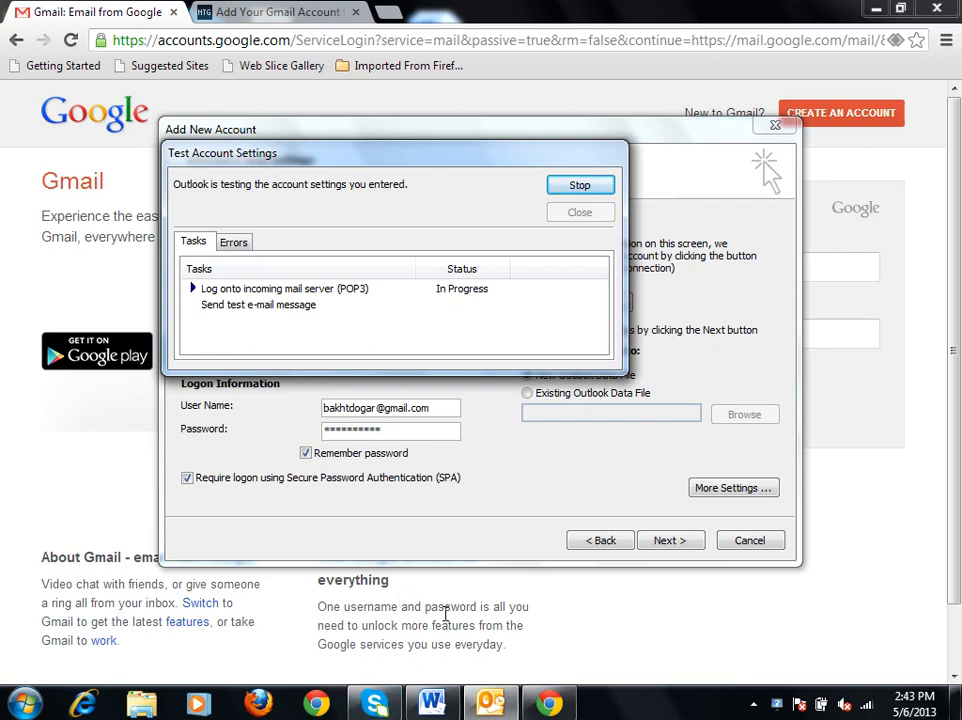
{"action": "left_click", "coordinate": [753, 704]}
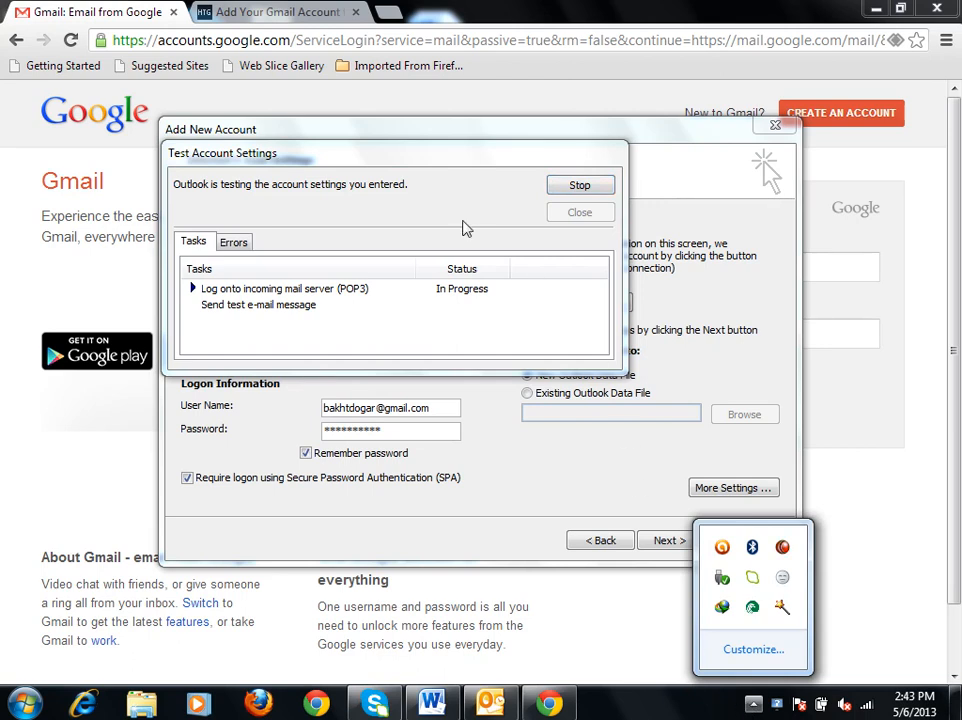
{"action": "left_click", "coordinate": [435, 195]}
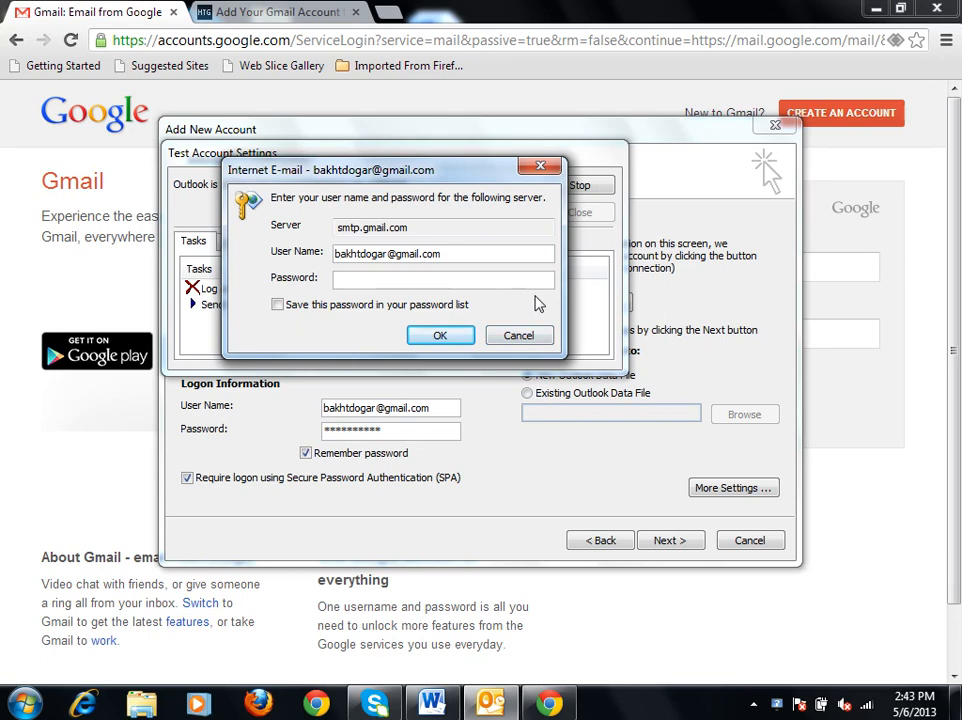
{"action": "type", "text": "****"}
{"action": "left_click", "coordinate": [343, 306]}
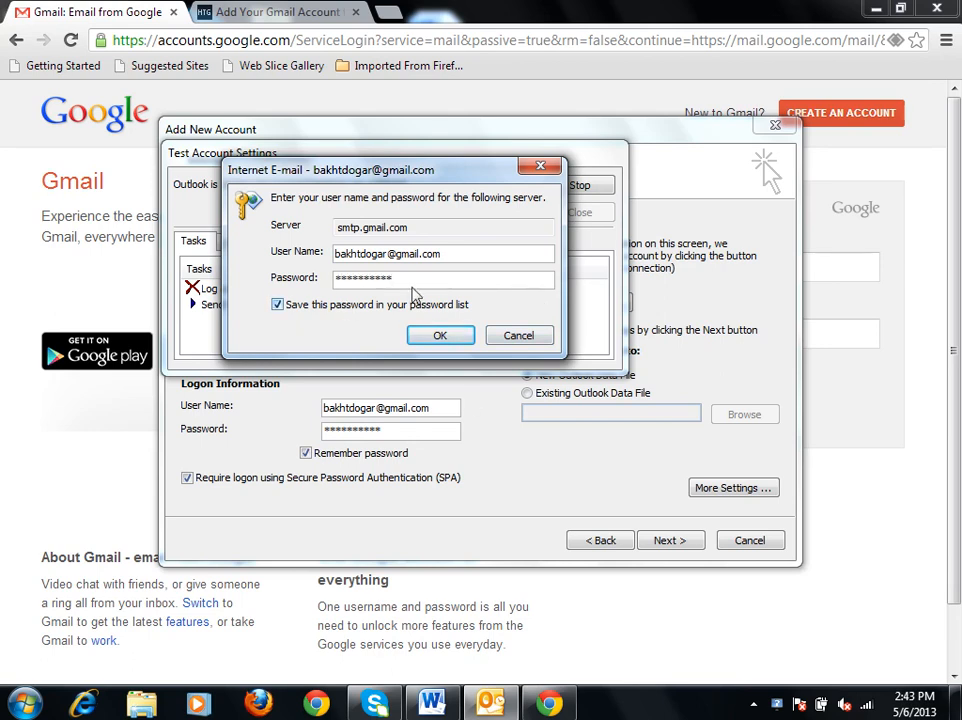
{"action": "left_click", "coordinate": [460, 338]}
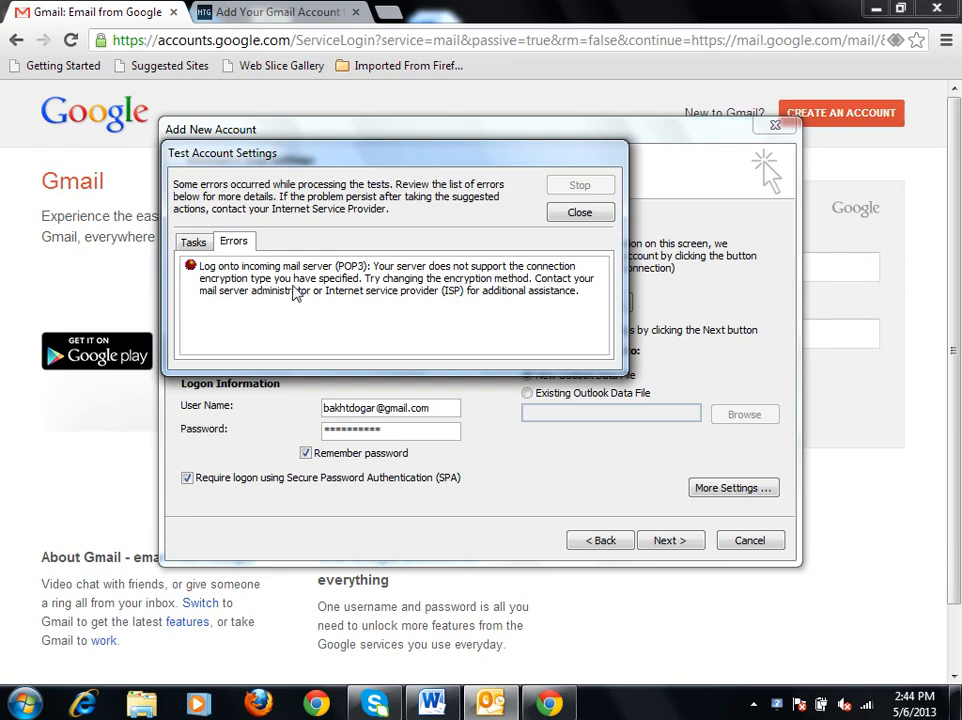
{"action": "left_click", "coordinate": [579, 213]}
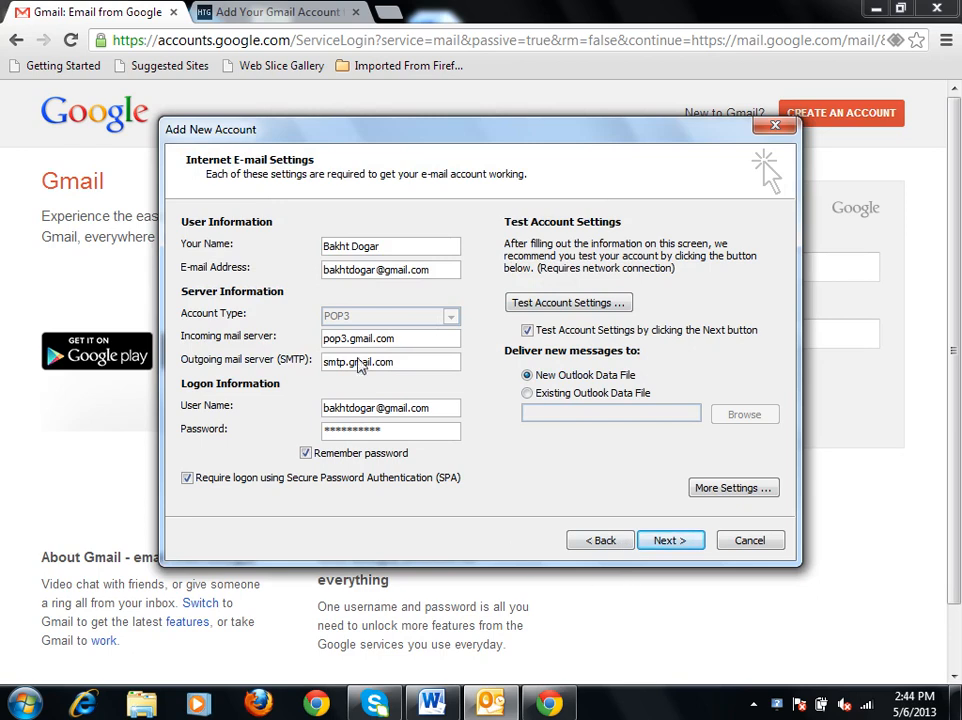
Recheck the server settings in the How-To Geek article and correct Outlook's incoming mail server to pop.gmail.com.
{"action": "left_click", "coordinate": [210, 7]}
{"action": "scroll", "coordinate": [300, 388], "scroll_direction": "up", "scroll_amount": 8}
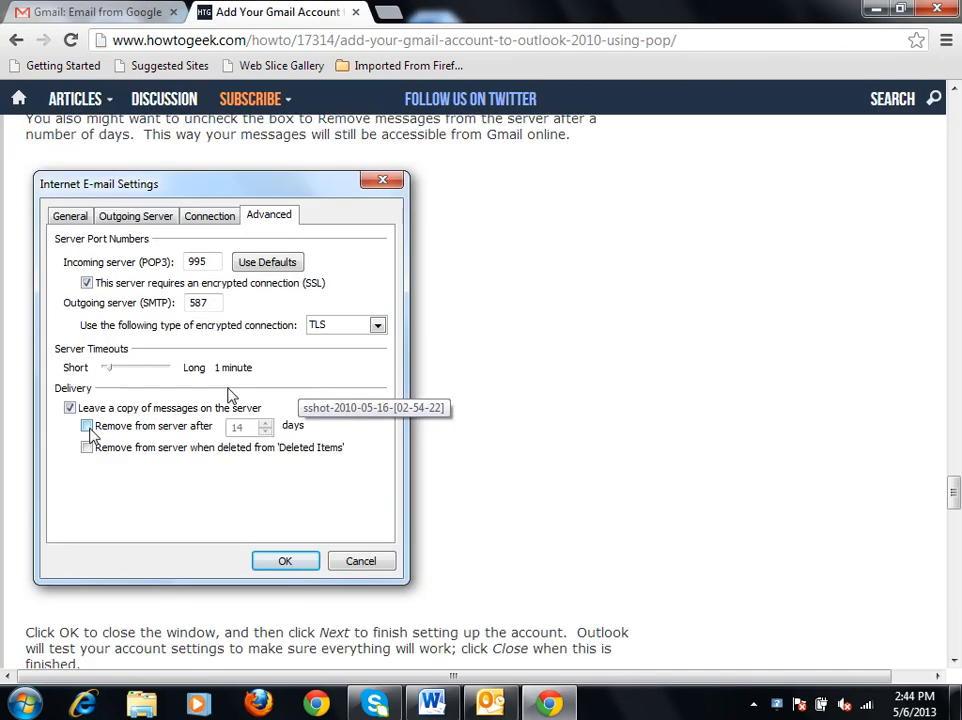
{"action": "scroll", "coordinate": [232, 398], "scroll_direction": "up", "scroll_amount": 5}
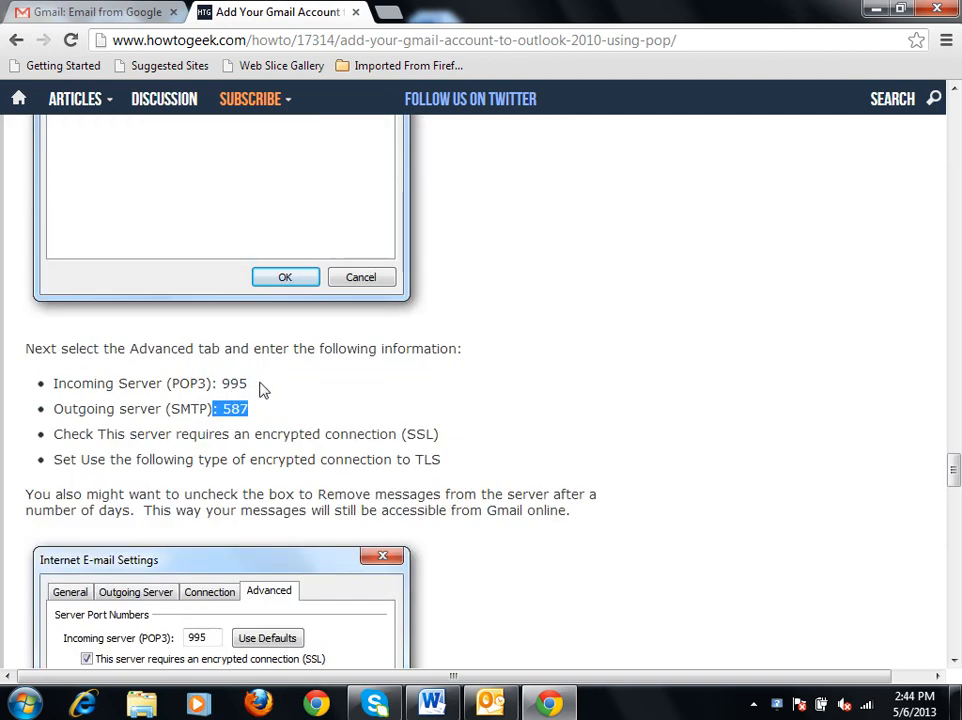
{"action": "scroll", "coordinate": [365, 459], "scroll_direction": "up", "scroll_amount": 4}
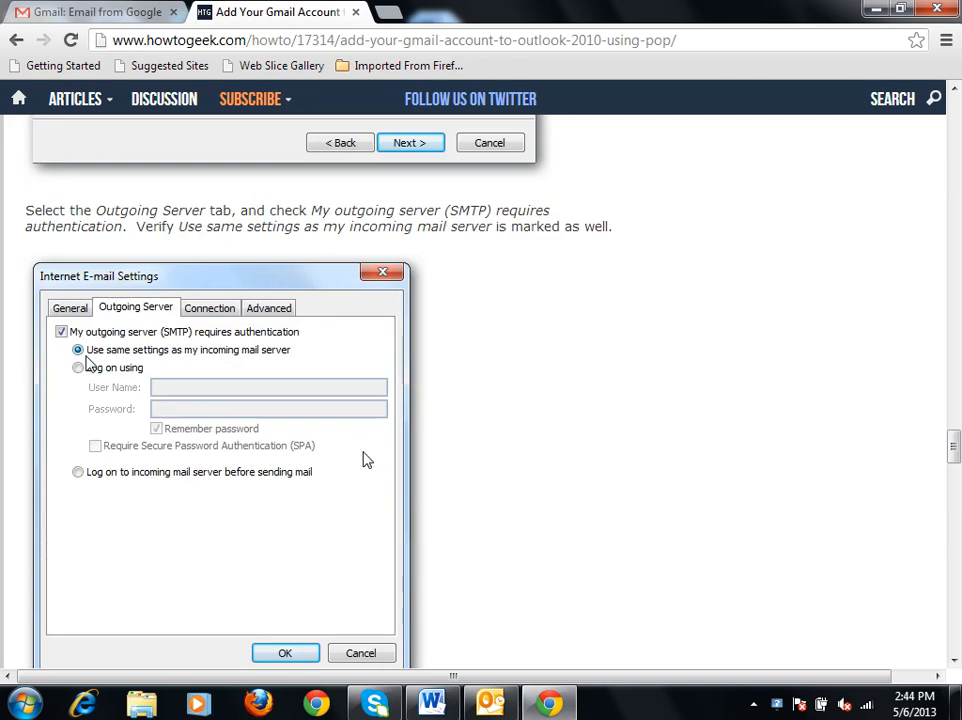
{"action": "scroll", "coordinate": [365, 459], "scroll_direction": "up", "scroll_amount": 4}
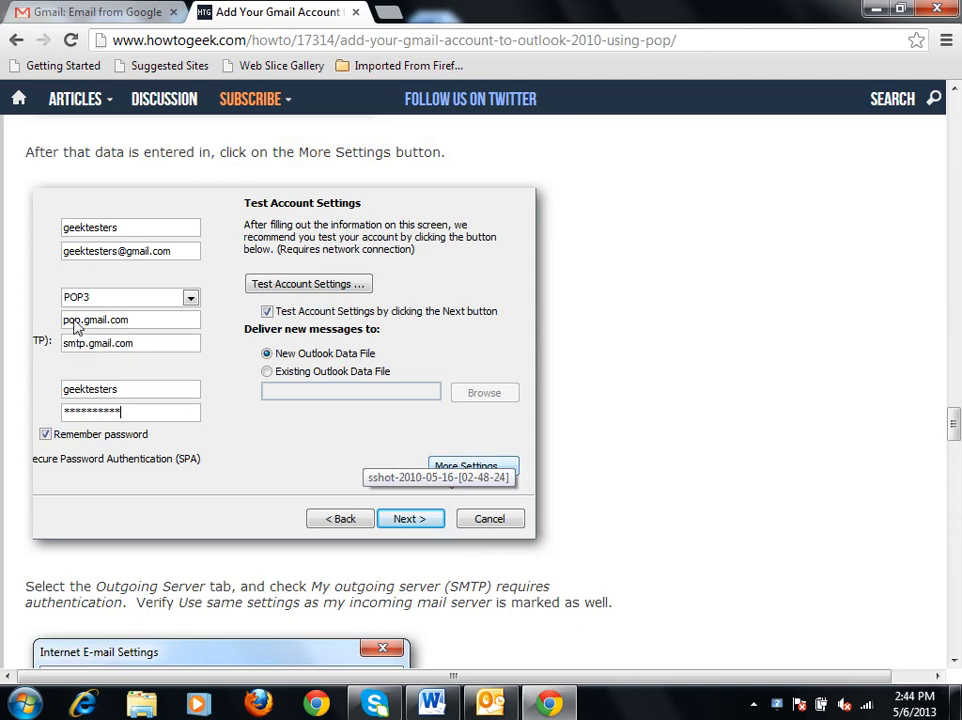
{"action": "left_click", "coordinate": [489, 706]}
{"action": "left_click", "coordinate": [344, 338]}
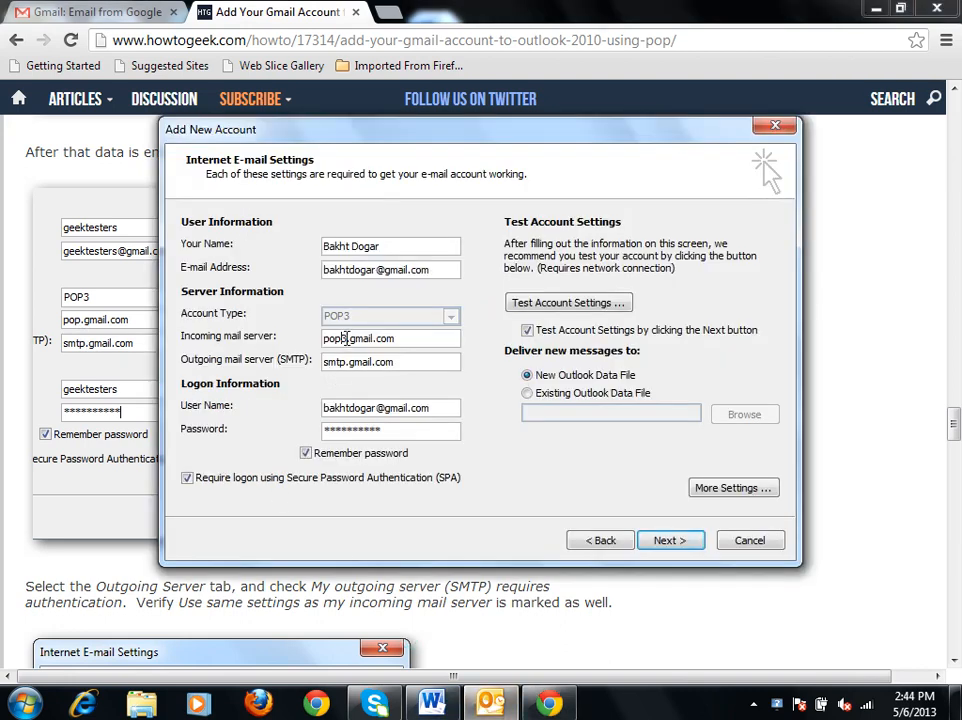
{"action": "key", "text": "Delete"}
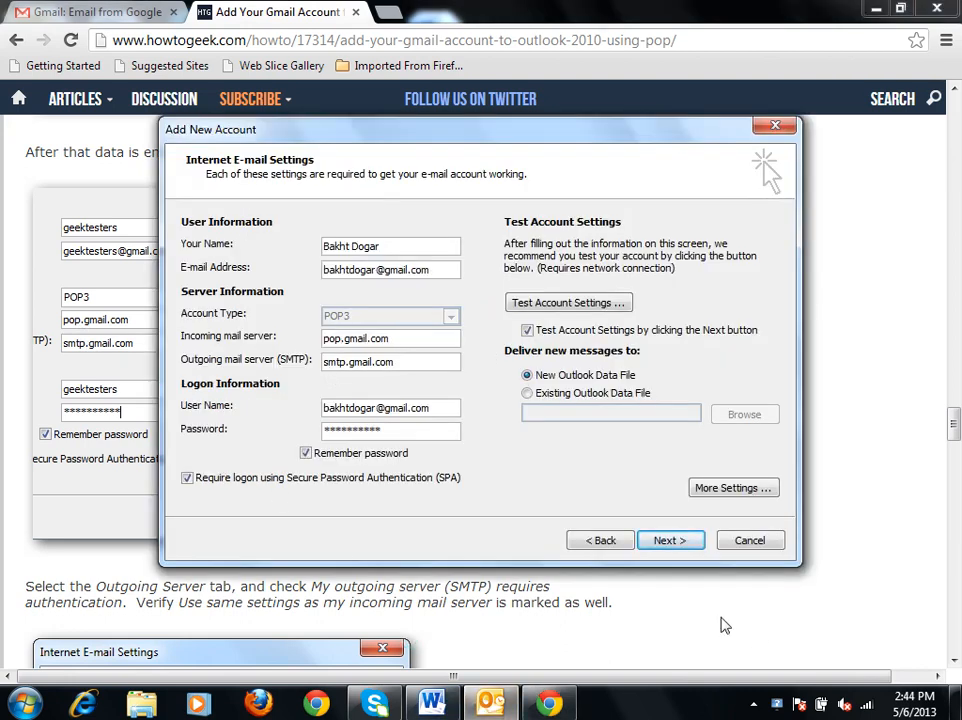
Rerun the account settings test, entering the account password for both pop.gmail.com and smtp.gmail.com, and close the results.
{"action": "left_click", "coordinate": [670, 540]}
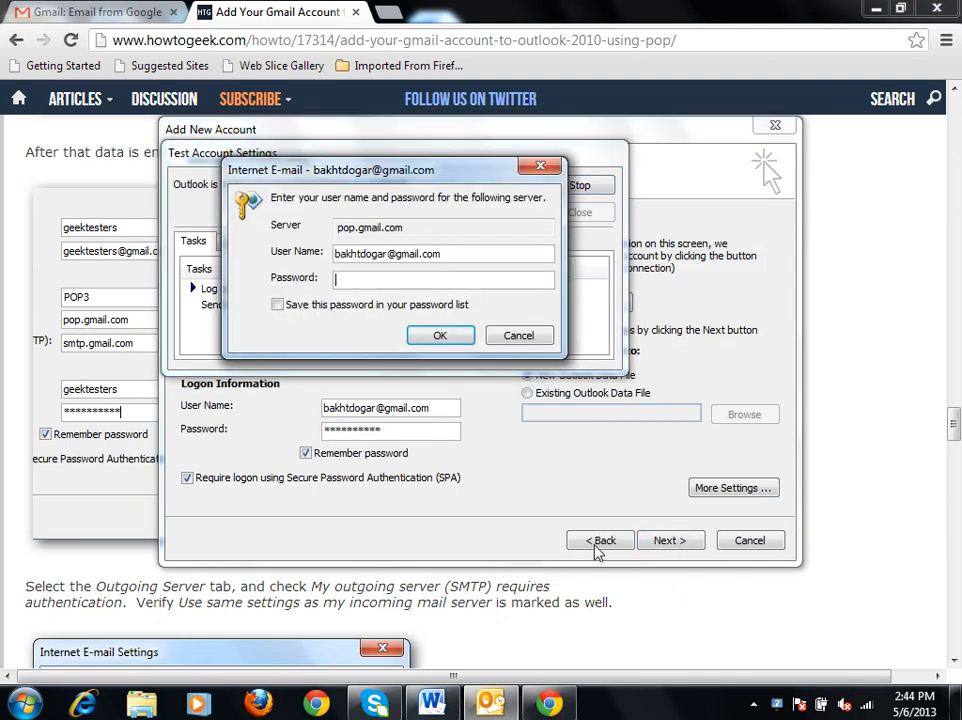
{"action": "type", "text": "**"}
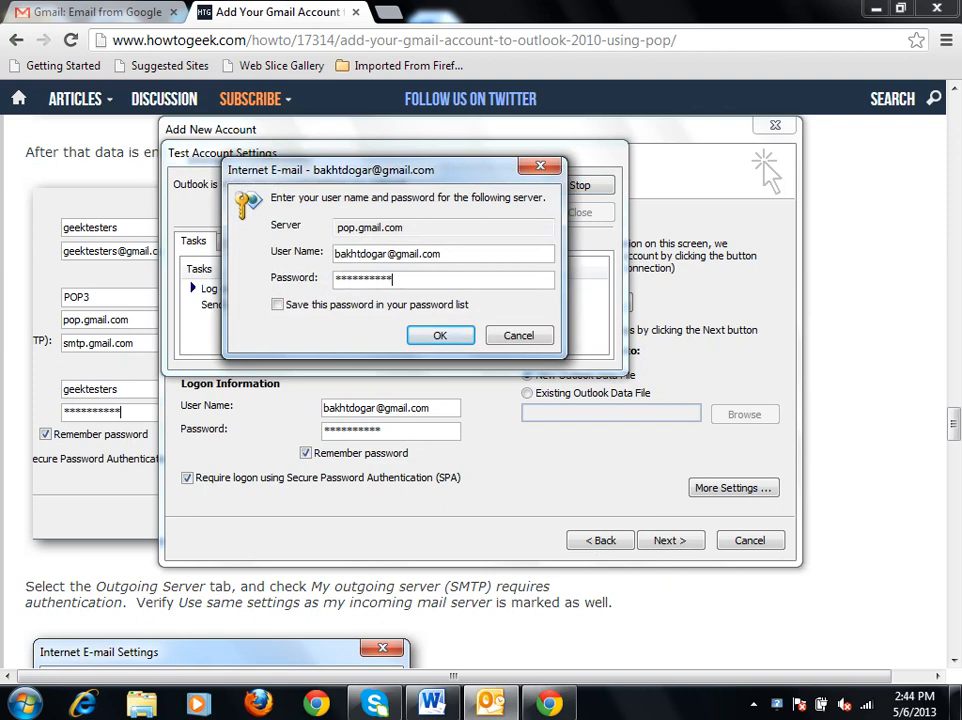
{"action": "left_click", "coordinate": [440, 339]}
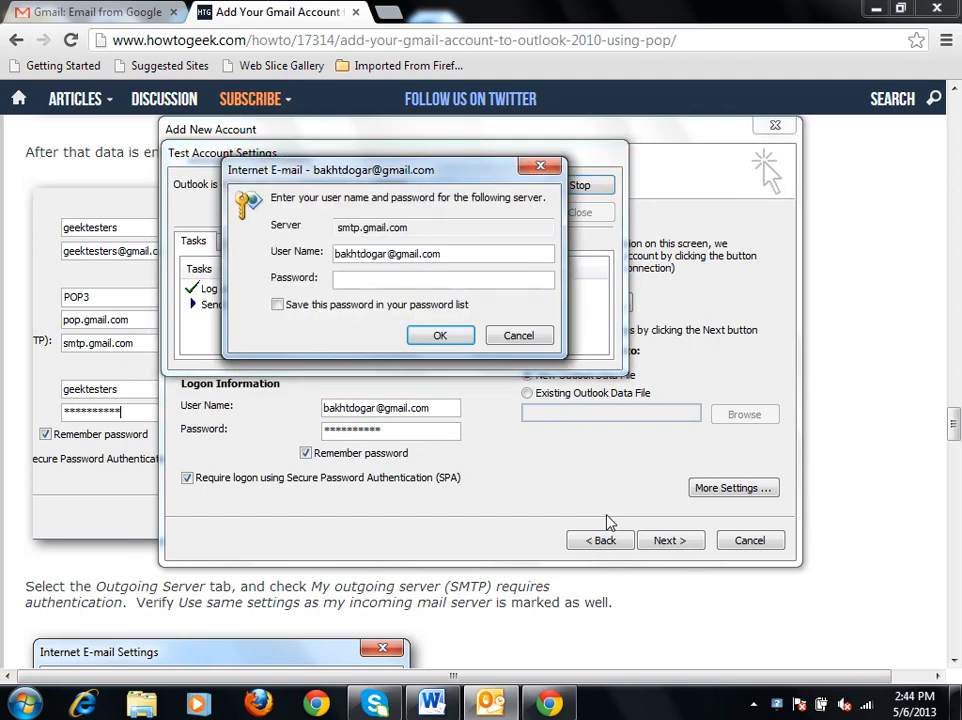
{"action": "type", "text": "**********"}
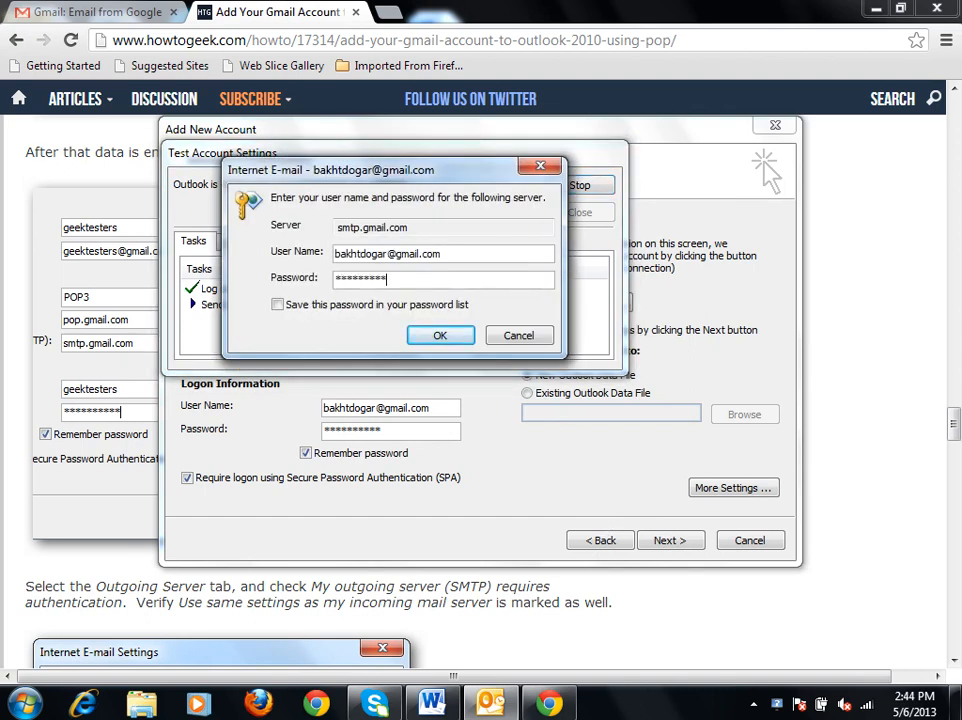
{"action": "left_click", "coordinate": [439, 336]}
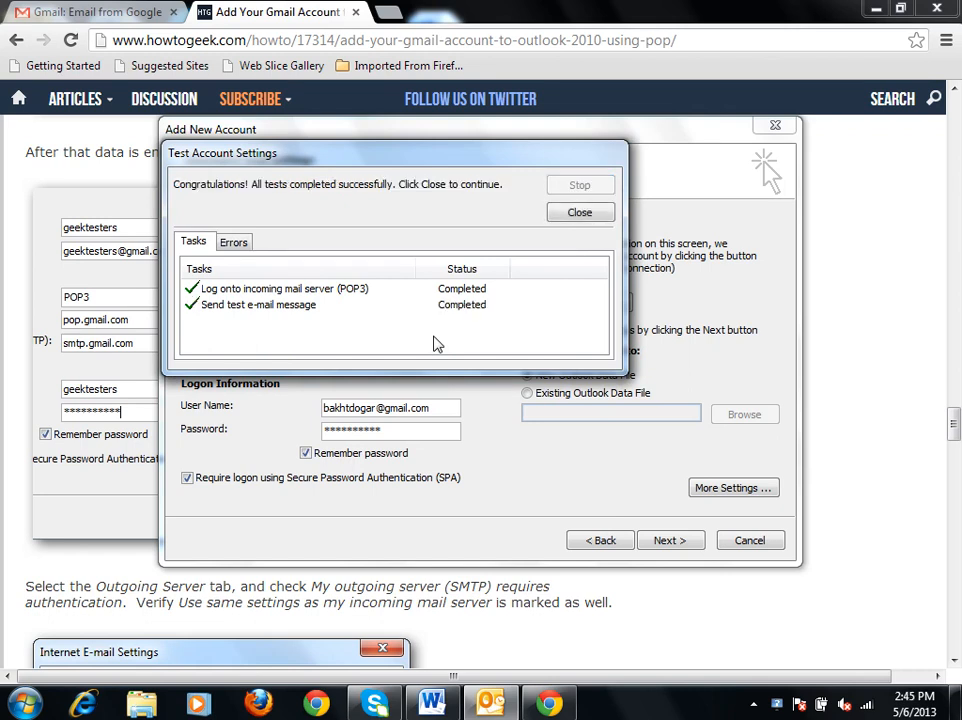
{"action": "left_click", "coordinate": [576, 215]}
Finish the account setup wizard and log on to pop.gmail.com with the account password to receive mail.
{"action": "left_click", "coordinate": [669, 540]}
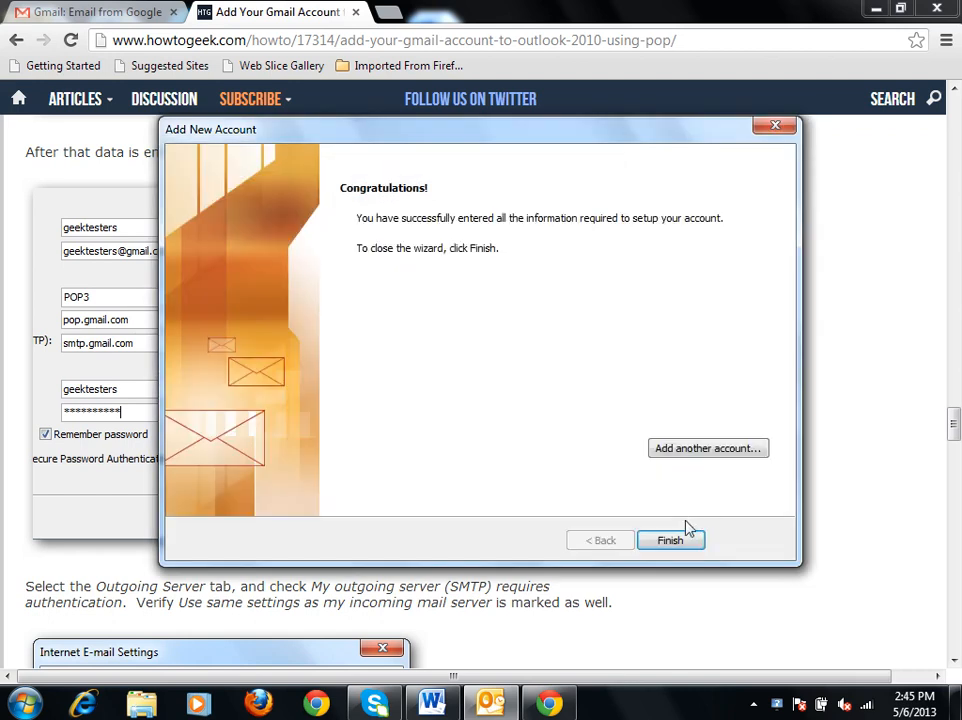
{"action": "left_click", "coordinate": [670, 540]}
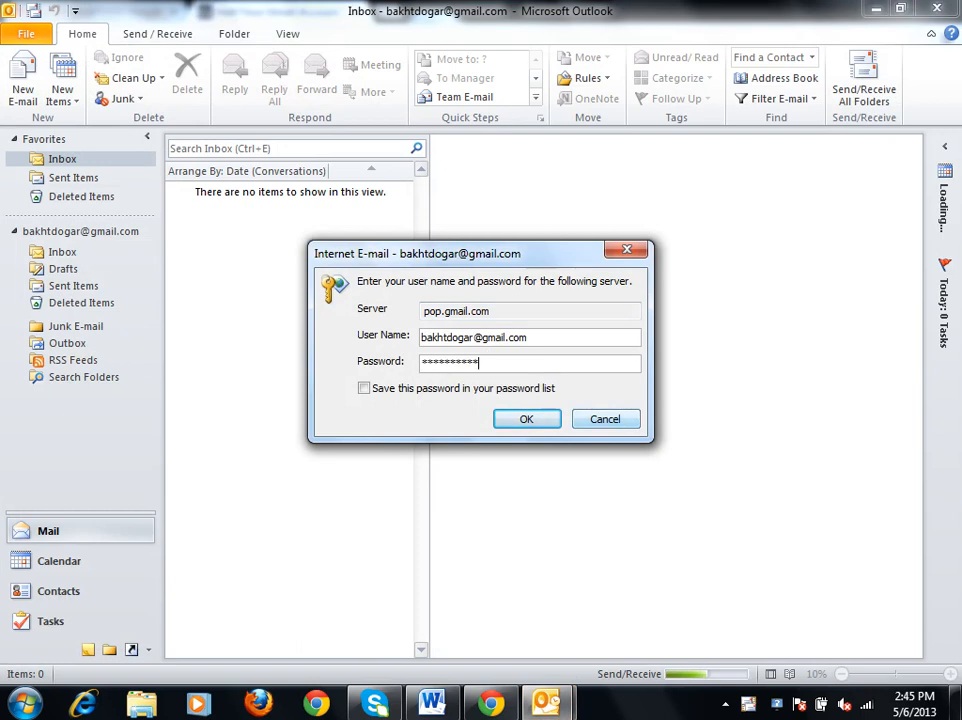
{"action": "left_click", "coordinate": [549, 421]}
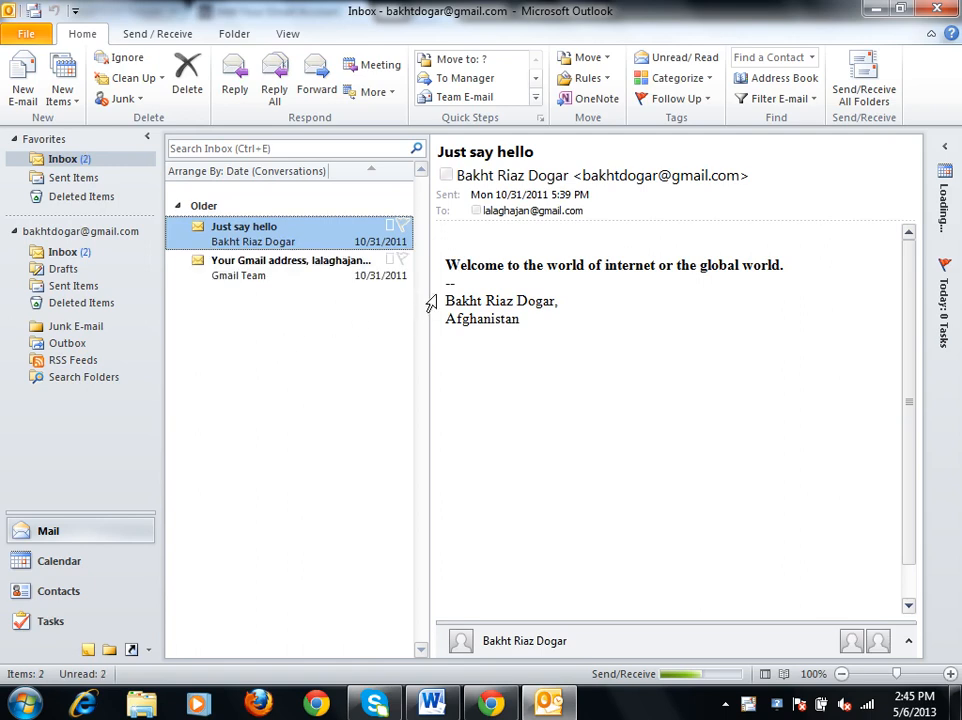
Widen the message list, expand the sender details below the message, and display the account's Inbox.
{"action": "left_click_drag", "start_coordinate": [430, 297], "coordinate": [678, 298]}
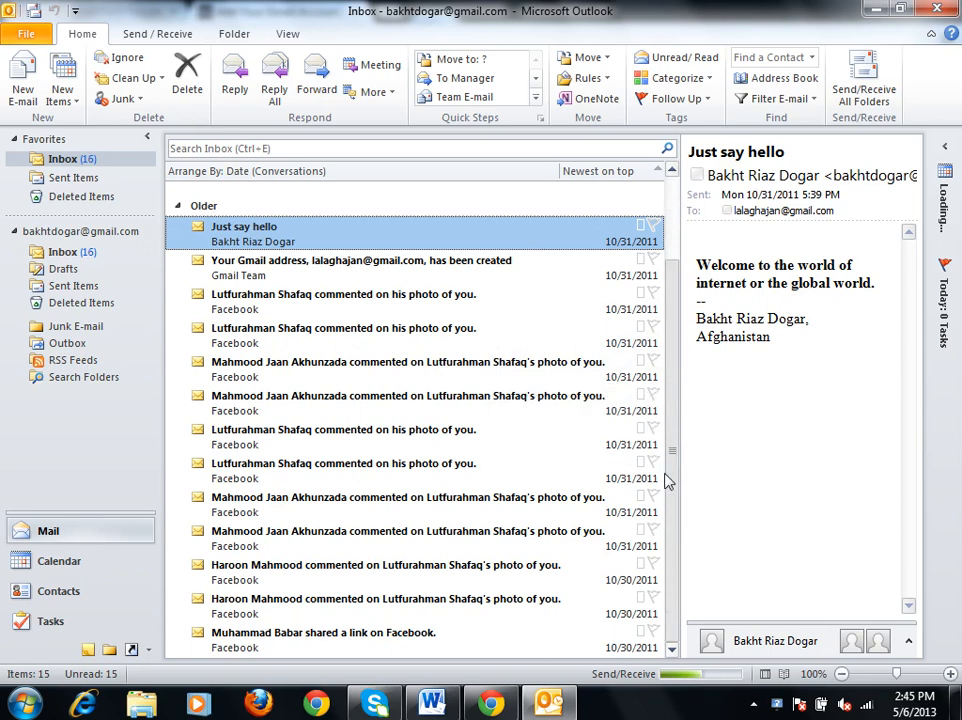
{"action": "left_click", "coordinate": [800, 646]}
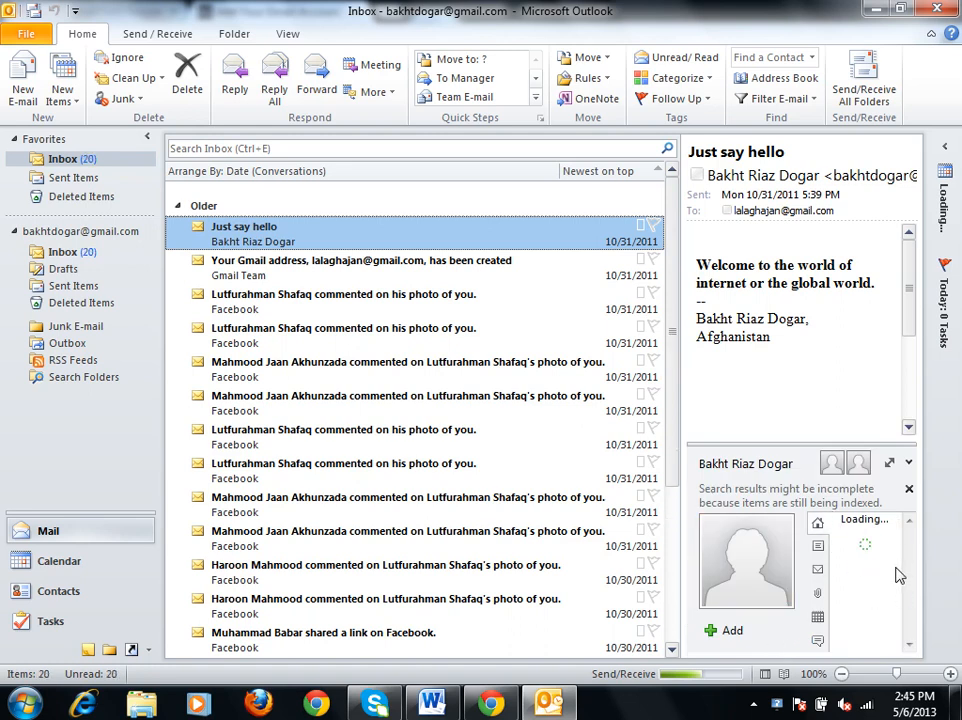
{"action": "left_click", "coordinate": [96, 254]}
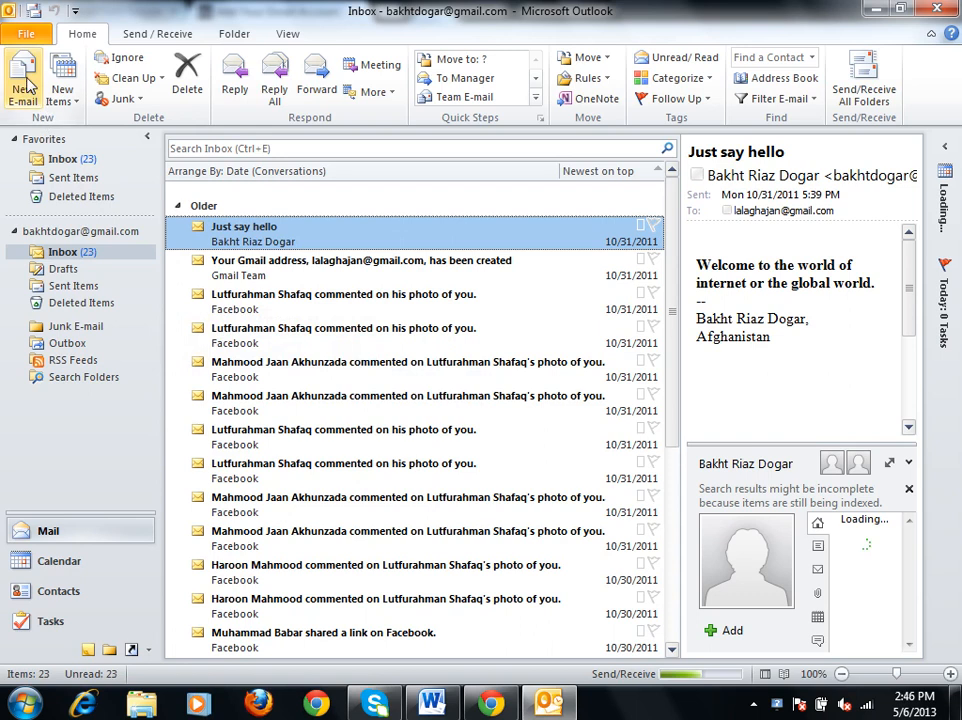
View the Send/Receive commands and account information, and open the form for adding another account without completing it.
{"action": "left_click", "coordinate": [160, 34]}
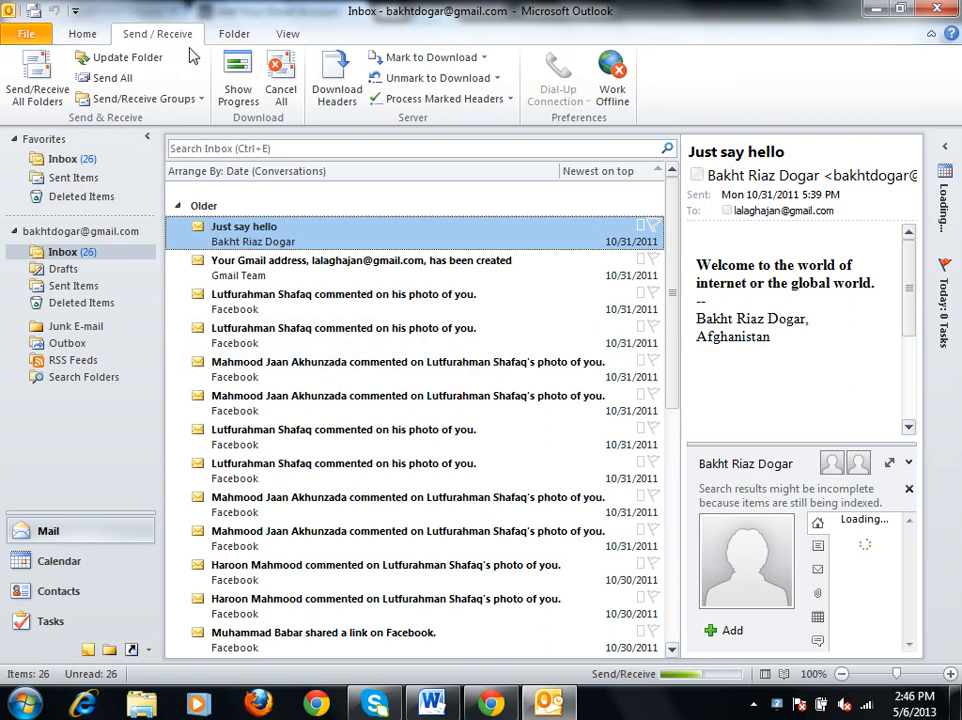
{"action": "left_click", "coordinate": [80, 36]}
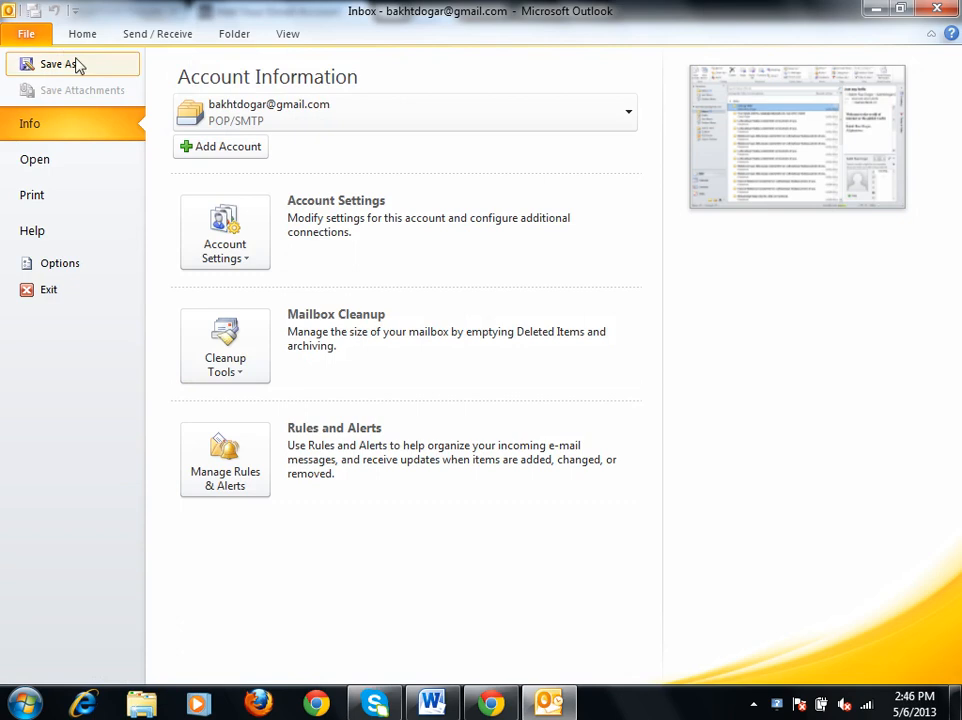
{"action": "left_click", "coordinate": [244, 152]}
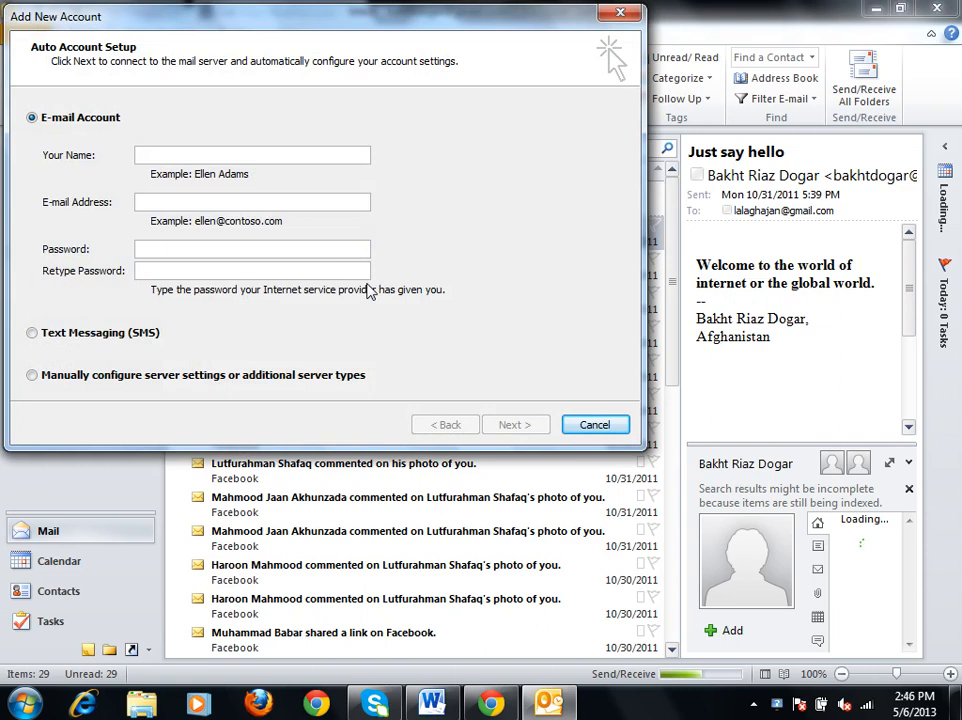
{"action": "left_click", "coordinate": [612, 429]}
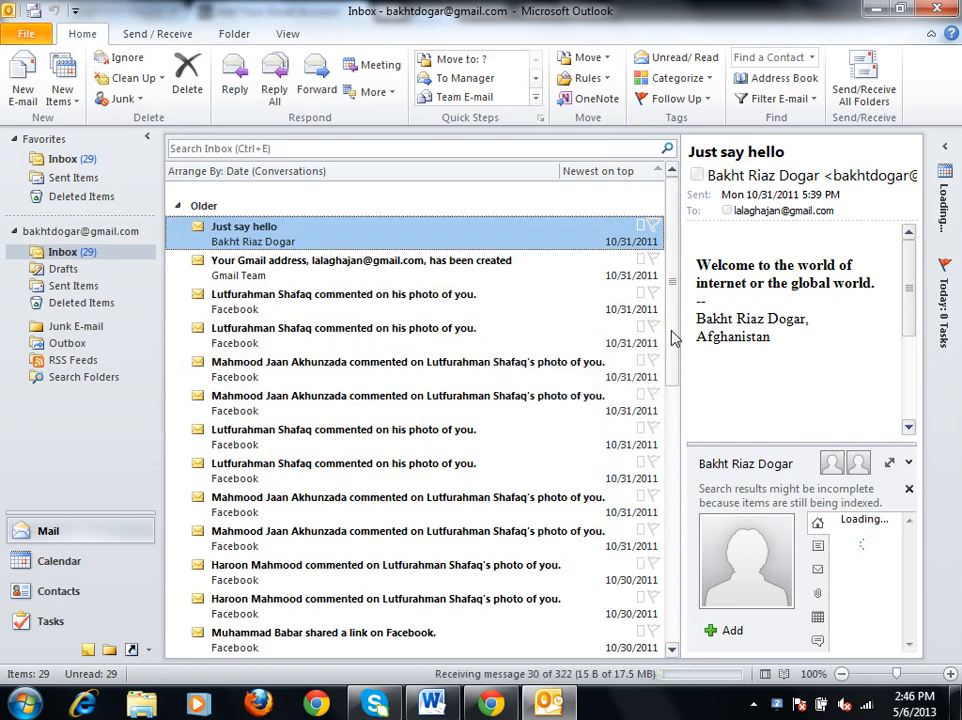
Close Outlook after viewing the Inbox and open a new Chrome window.
{"action": "scroll", "coordinate": [670, 336], "scroll_direction": "down", "scroll_amount": 3}
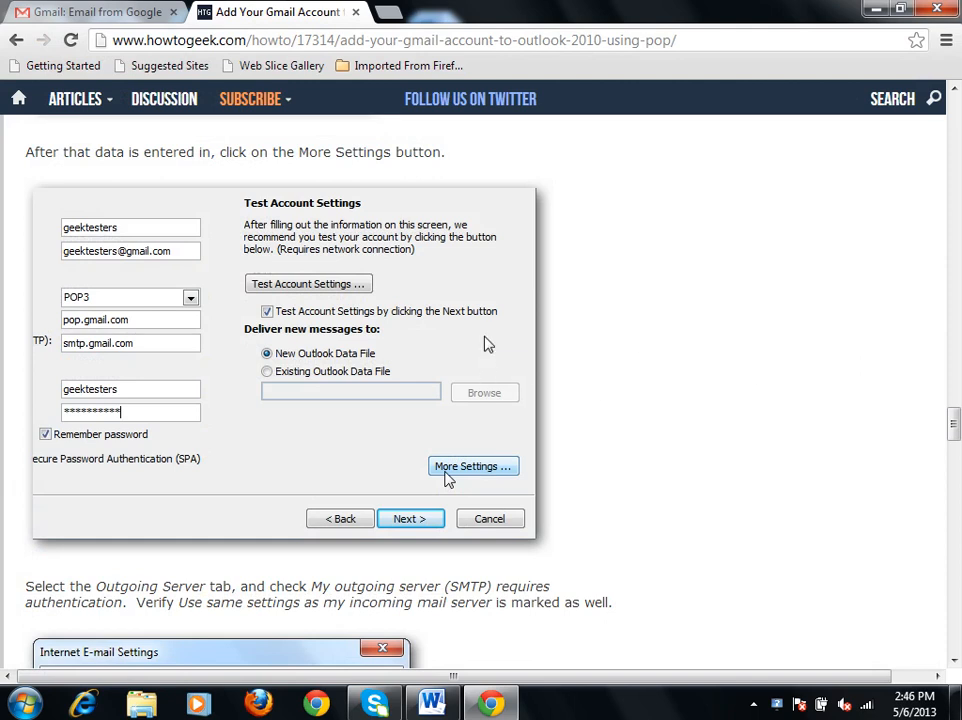
{"action": "key", "text": "ctrl+d"}
{"action": "left_click", "coordinate": [860, 153]}
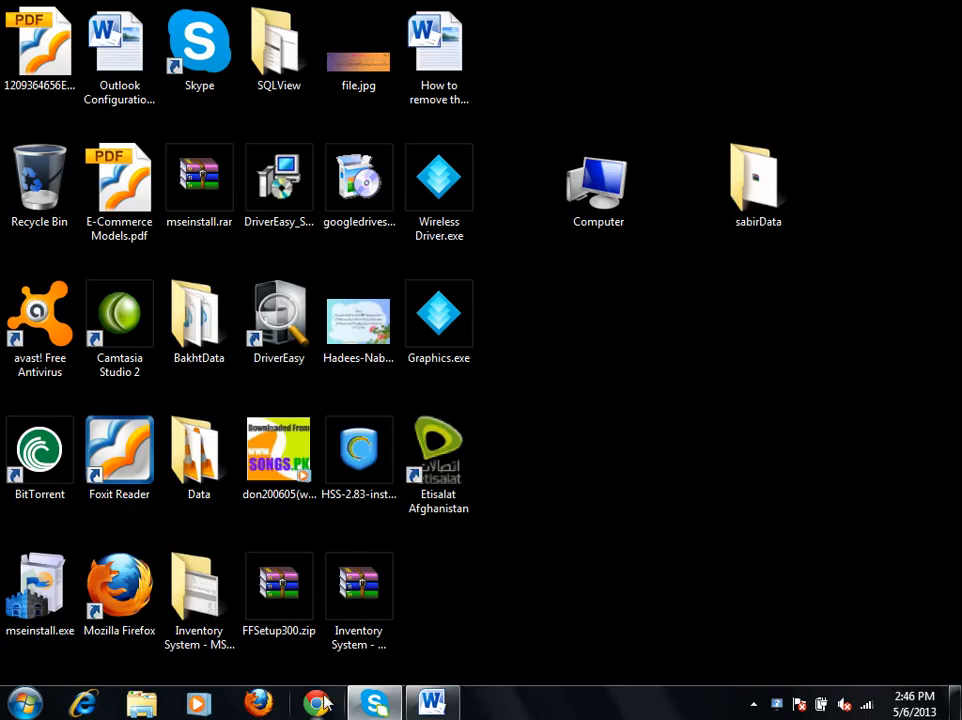
{"action": "left_click", "coordinate": [320, 703]}
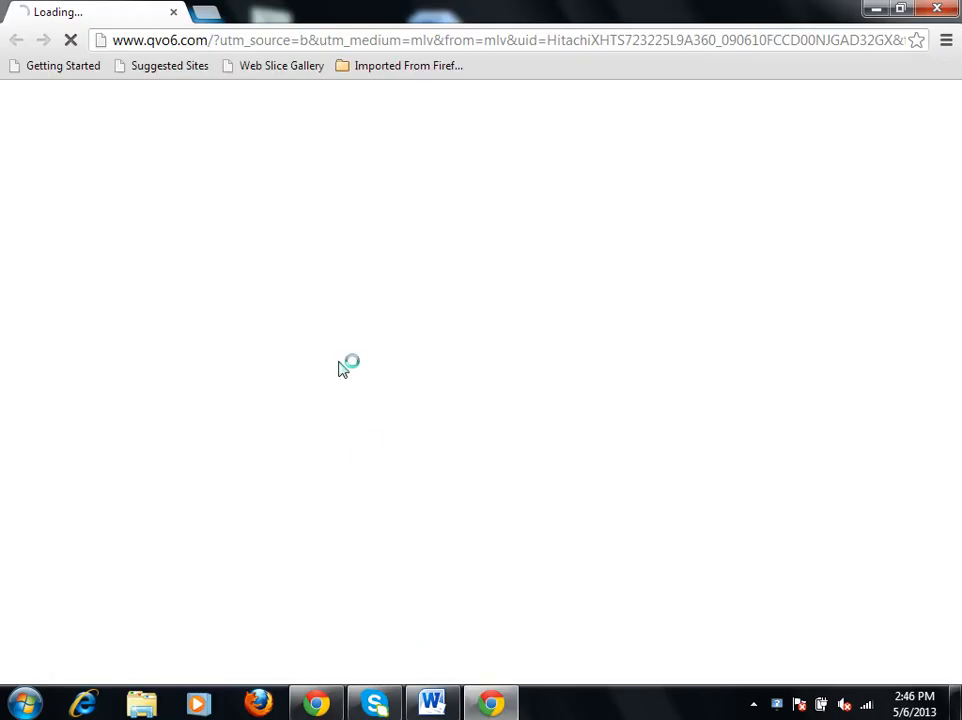
Close the Chrome window and launch Microsoft Outlook 2010 from the installed Microsoft Office programs.
{"action": "left_click", "coordinate": [372, 40]}
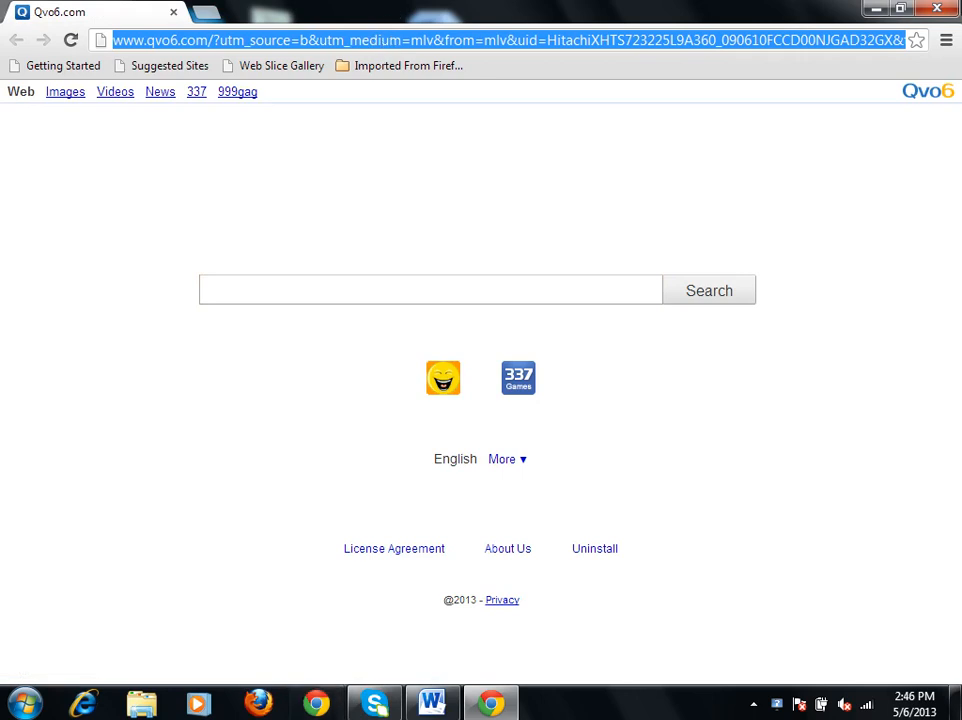
{"action": "left_click", "coordinate": [937, 8]}
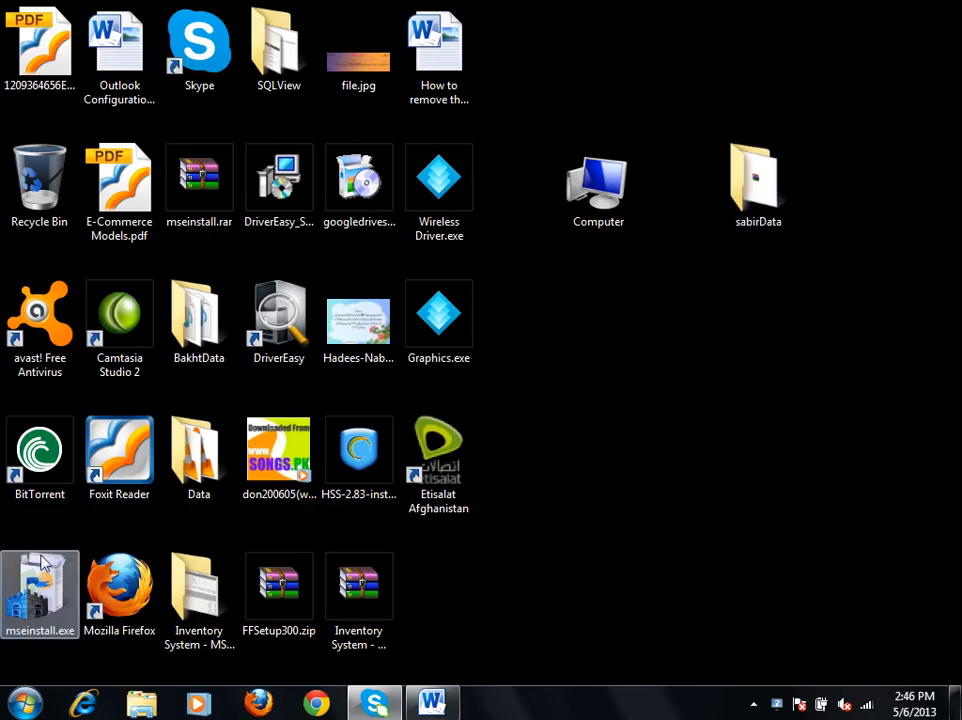
{"action": "left_click", "coordinate": [25, 703]}
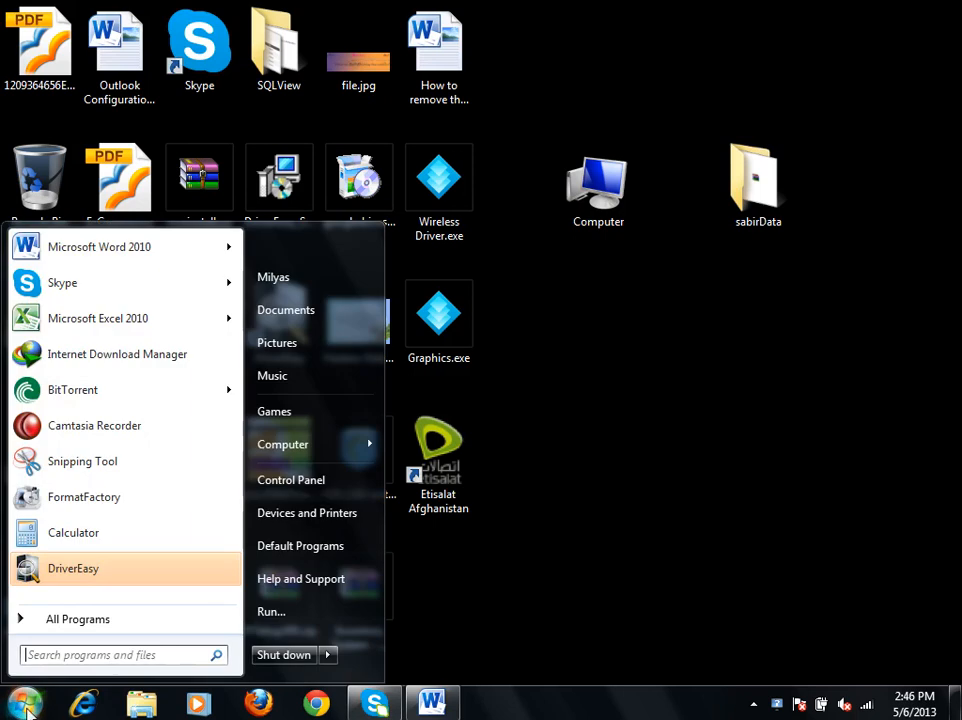
{"action": "left_click", "coordinate": [97, 628]}
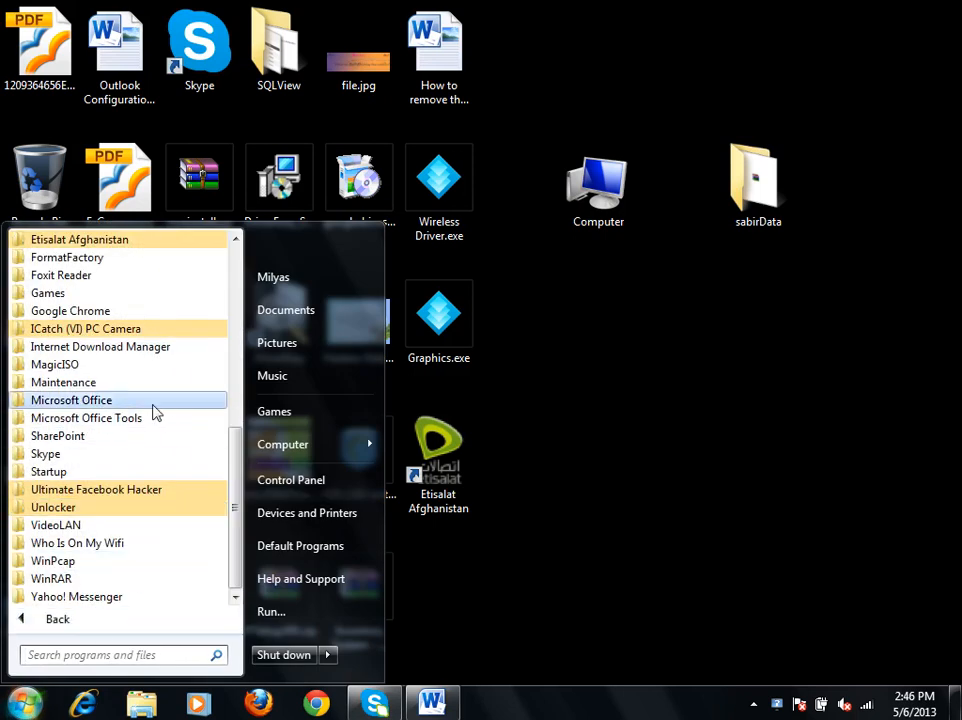
{"action": "left_click", "coordinate": [107, 401]}
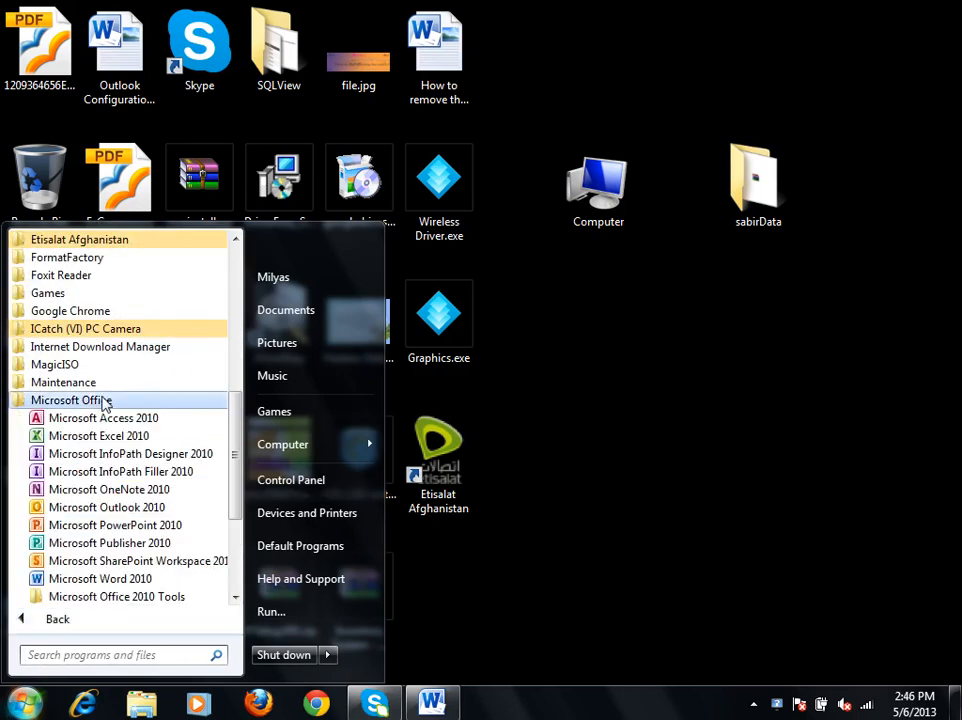
{"action": "left_click", "coordinate": [105, 525]}
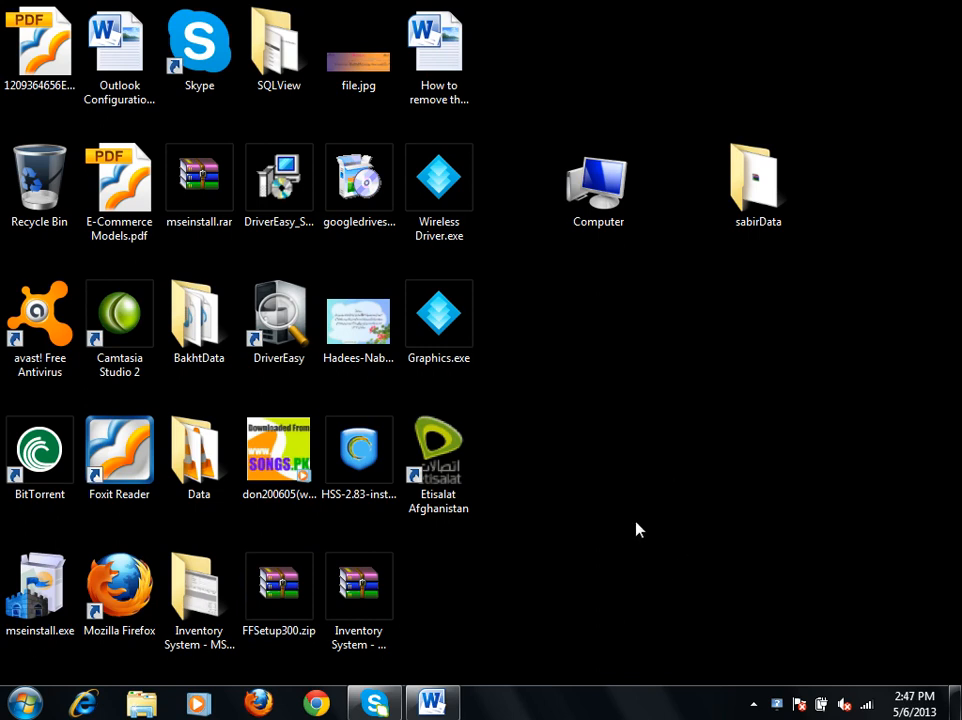
{"action": "right_click", "coordinate": [658, 405]}
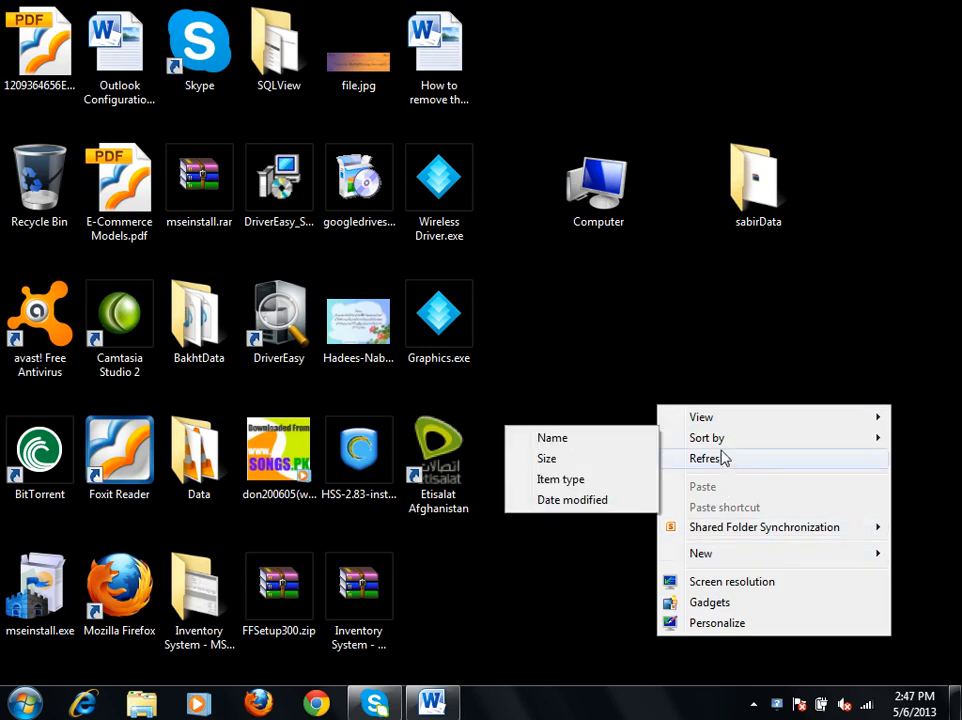
{"action": "left_click", "coordinate": [725, 459]}
{"action": "right_click", "coordinate": [668, 342]}
{"action": "left_click", "coordinate": [715, 400]}
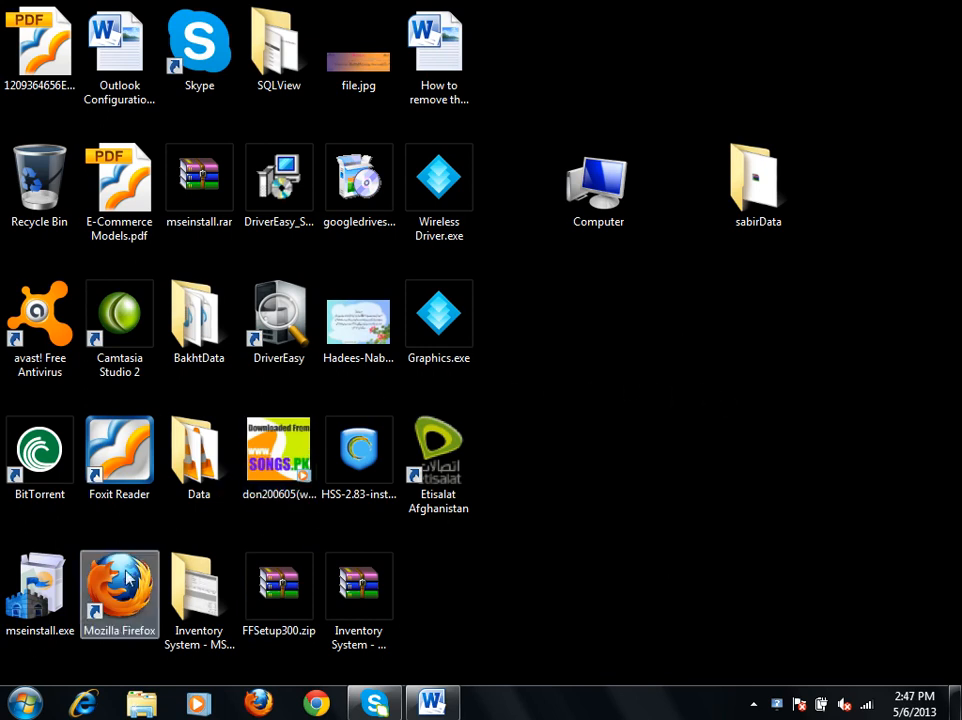
{"action": "right_click", "coordinate": [686, 398]}
{"action": "left_click", "coordinate": [733, 450]}
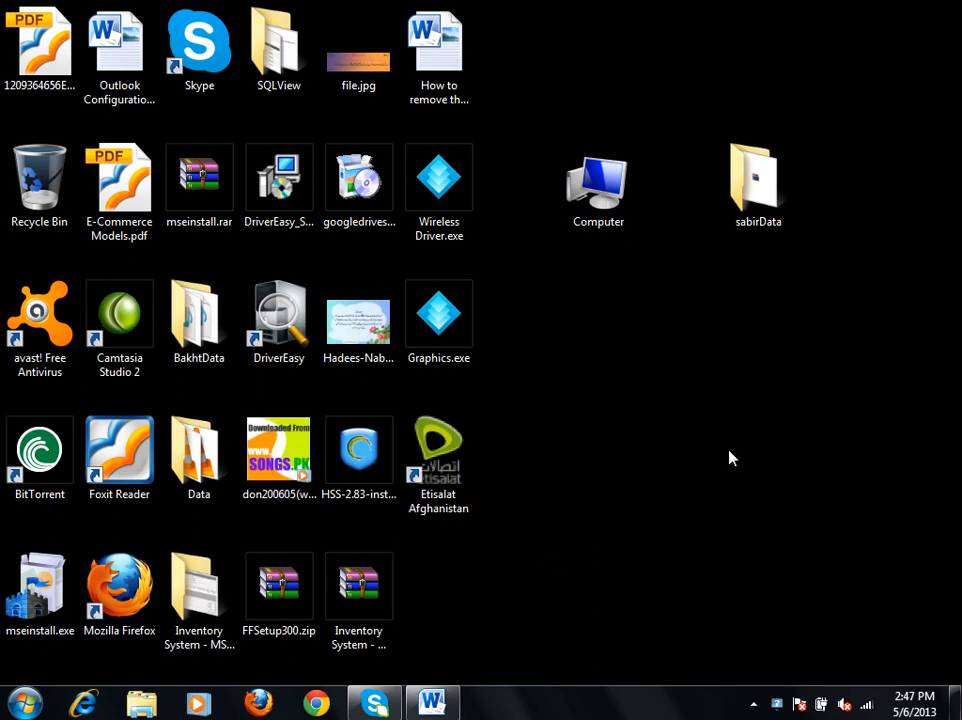
{"action": "left_click", "coordinate": [755, 709]}
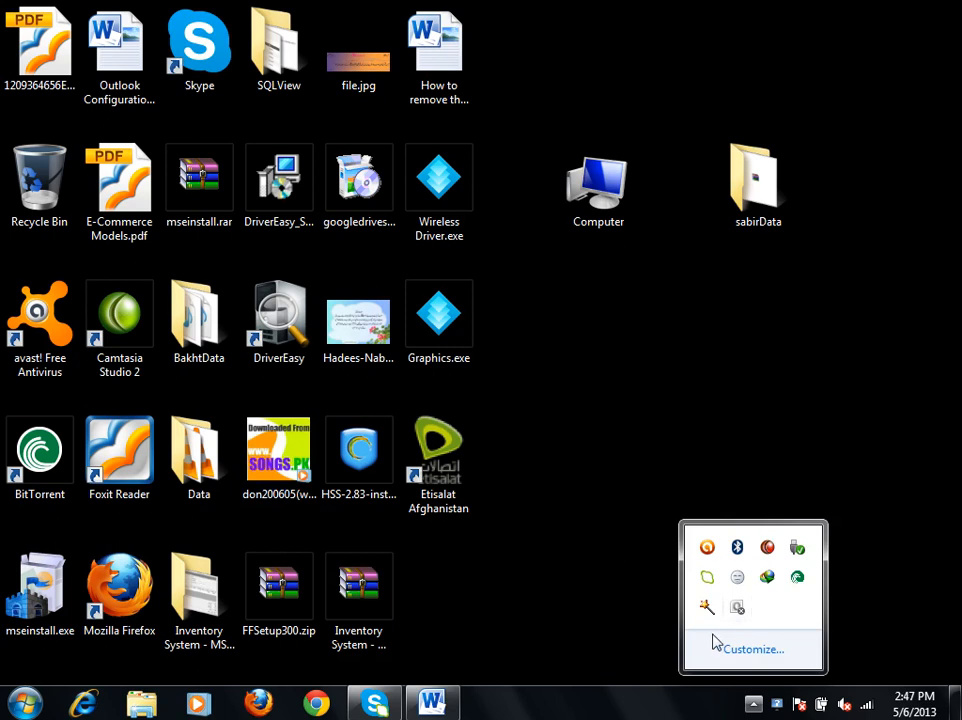
{"action": "right_click", "coordinate": [597, 430]}
{"action": "left_click", "coordinate": [662, 484]}
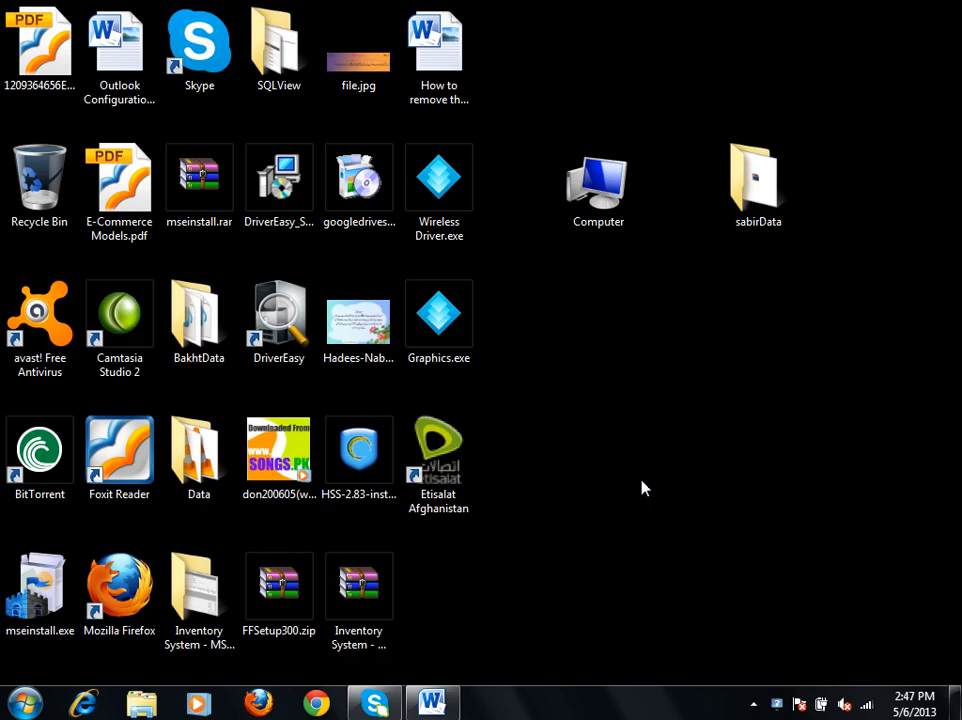
{"action": "right_click", "coordinate": [501, 358]}
{"action": "left_click", "coordinate": [575, 410]}
{"action": "right_click", "coordinate": [595, 328]}
{"action": "left_click", "coordinate": [646, 381]}
{"action": "right_click", "coordinate": [641, 391]}
{"action": "left_click", "coordinate": [714, 443]}
{"action": "right_click", "coordinate": [657, 334]}
{"action": "left_click", "coordinate": [724, 392]}
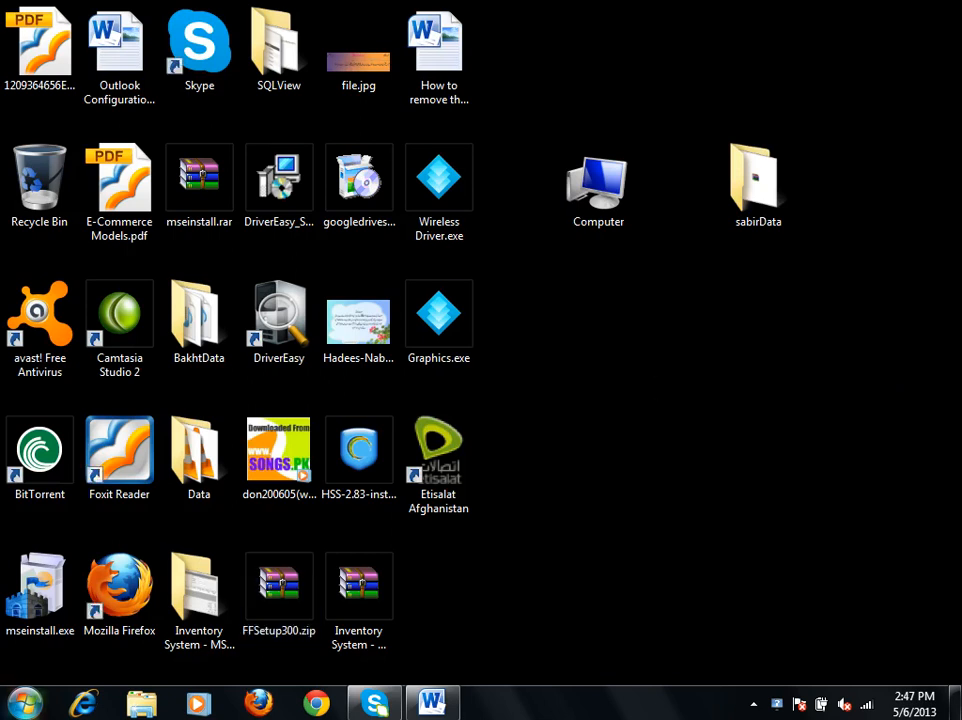
Start Microsoft Outlook 2010 a second time from the Microsoft Office programs.
{"action": "key", "text": "super"}
{"action": "left_click", "coordinate": [122, 620]}
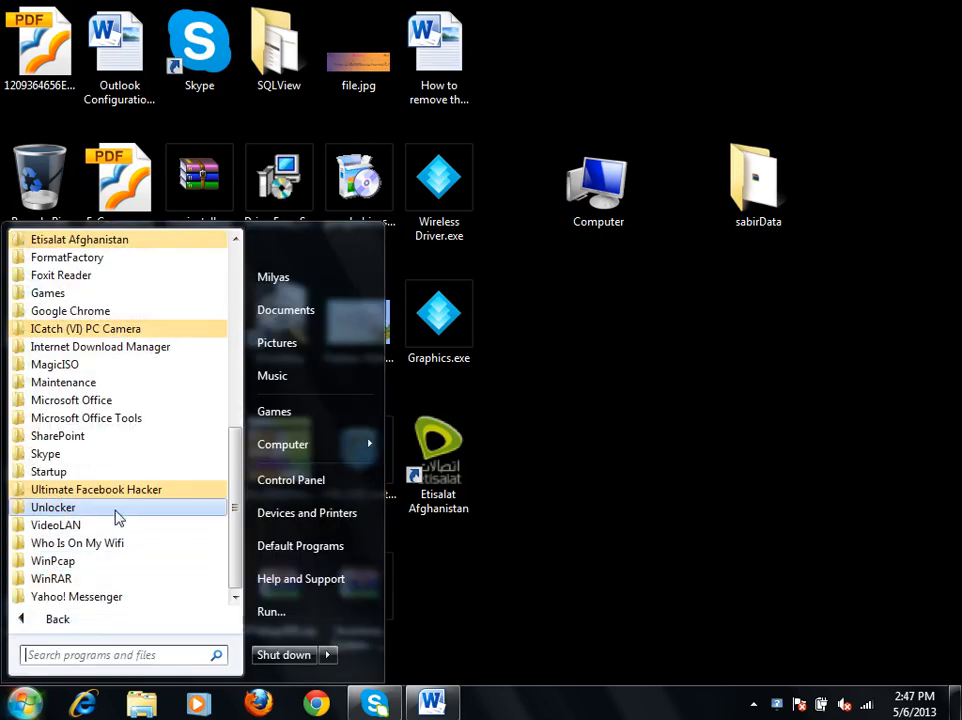
{"action": "left_click", "coordinate": [133, 400]}
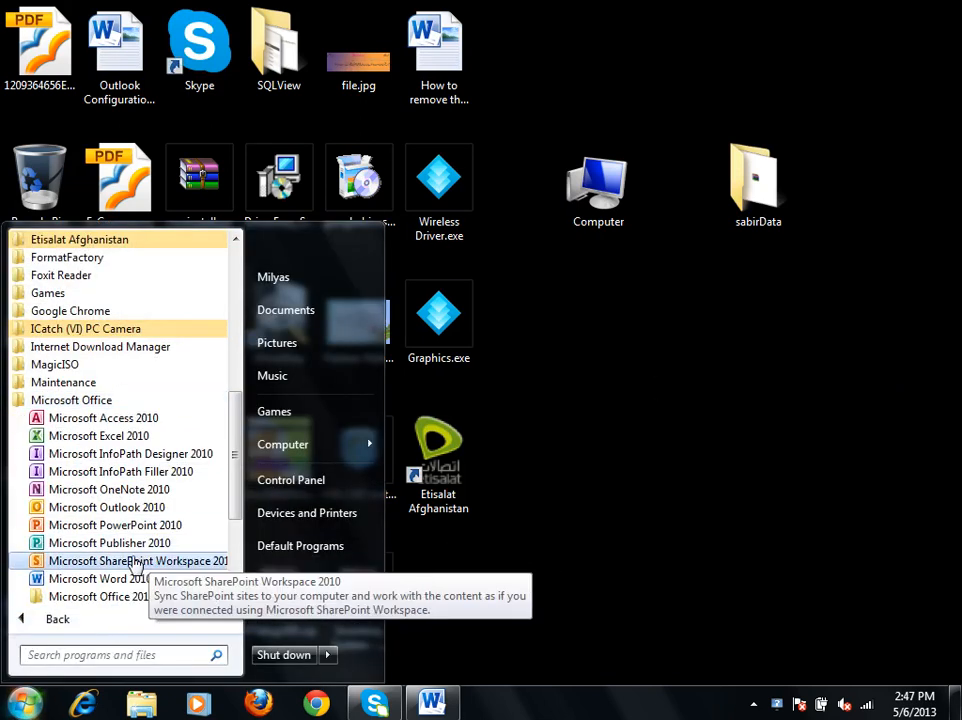
{"action": "left_click", "coordinate": [137, 508]}
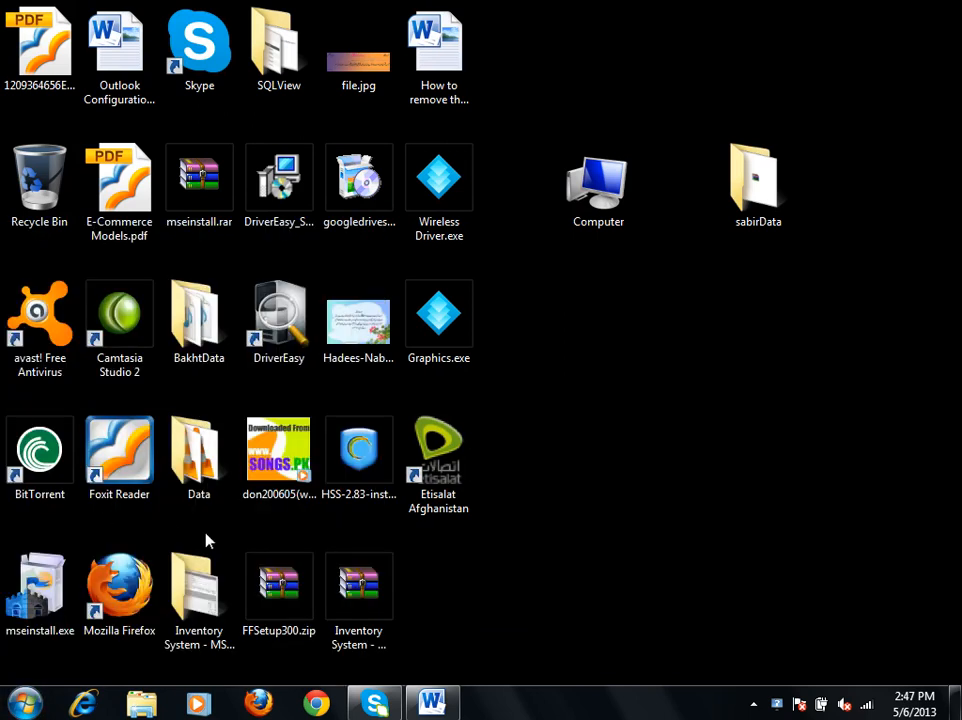
{"action": "right_click", "coordinate": [630, 342]}
{"action": "left_click", "coordinate": [664, 392]}
{"action": "left_click", "coordinate": [754, 704]}
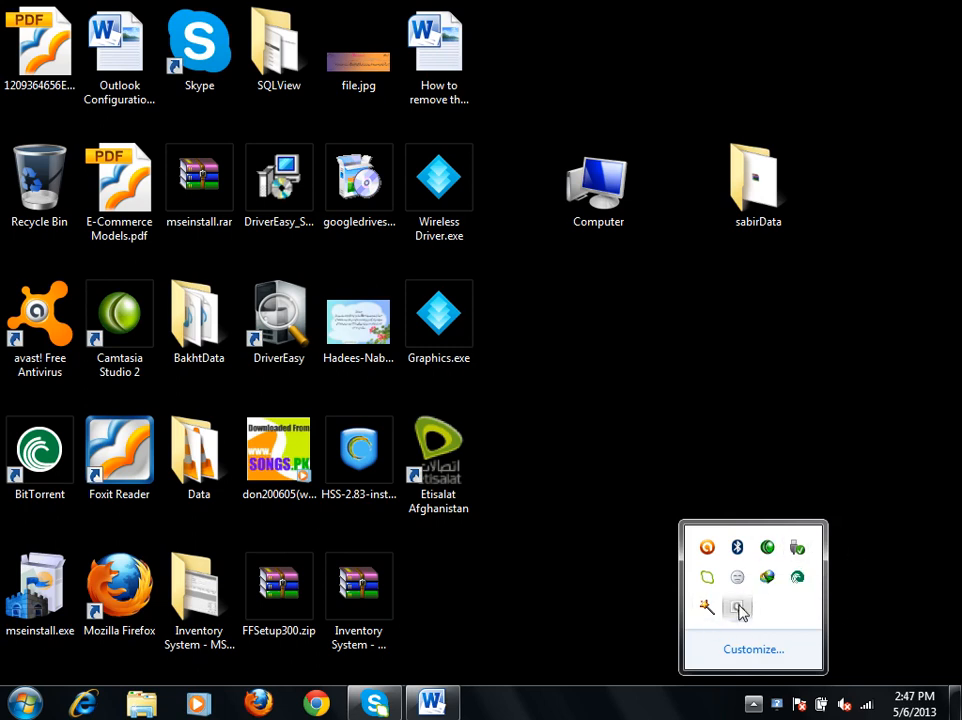
{"action": "left_click", "coordinate": [583, 428]}
{"action": "right_click", "coordinate": [629, 391]}
{"action": "left_click", "coordinate": [637, 440]}
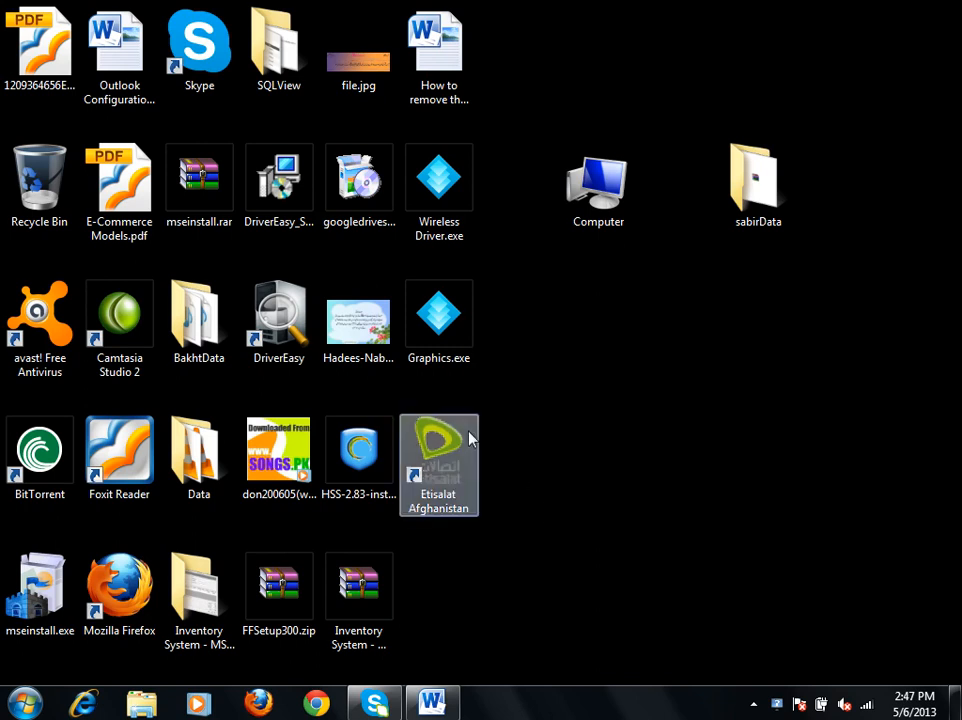
{"action": "right_click", "coordinate": [727, 468]}
{"action": "left_click", "coordinate": [773, 291]}
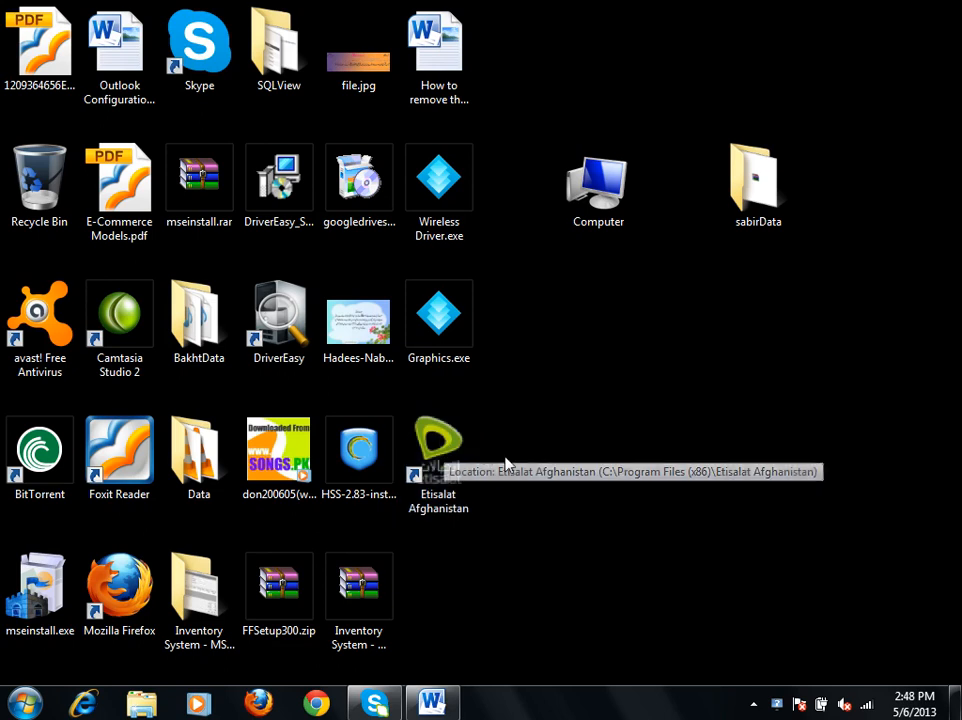
{"action": "right_click", "coordinate": [595, 318]}
{"action": "left_click", "coordinate": [676, 369]}
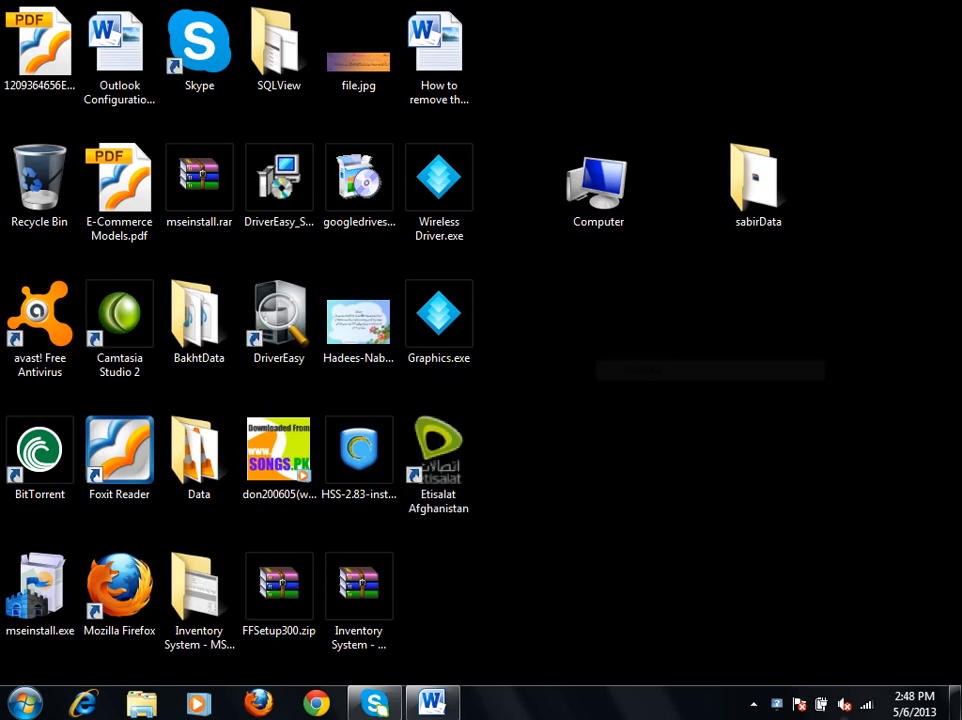
{"action": "left_click", "coordinate": [755, 704]}
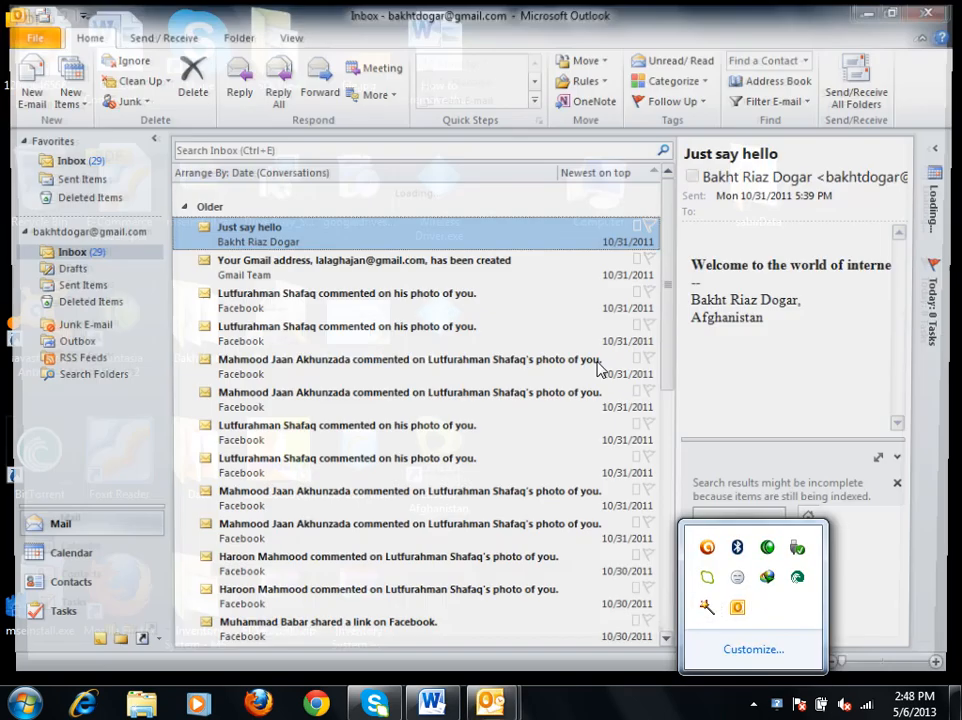
{"action": "left_click", "coordinate": [582, 378]}
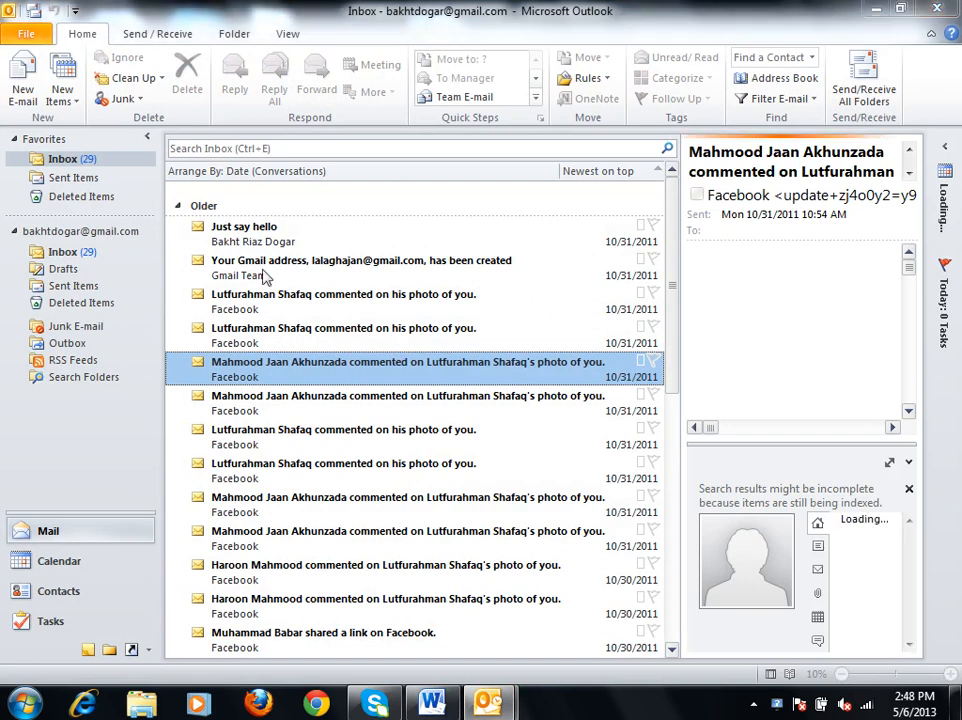
{"action": "double_click", "coordinate": [243, 234]}
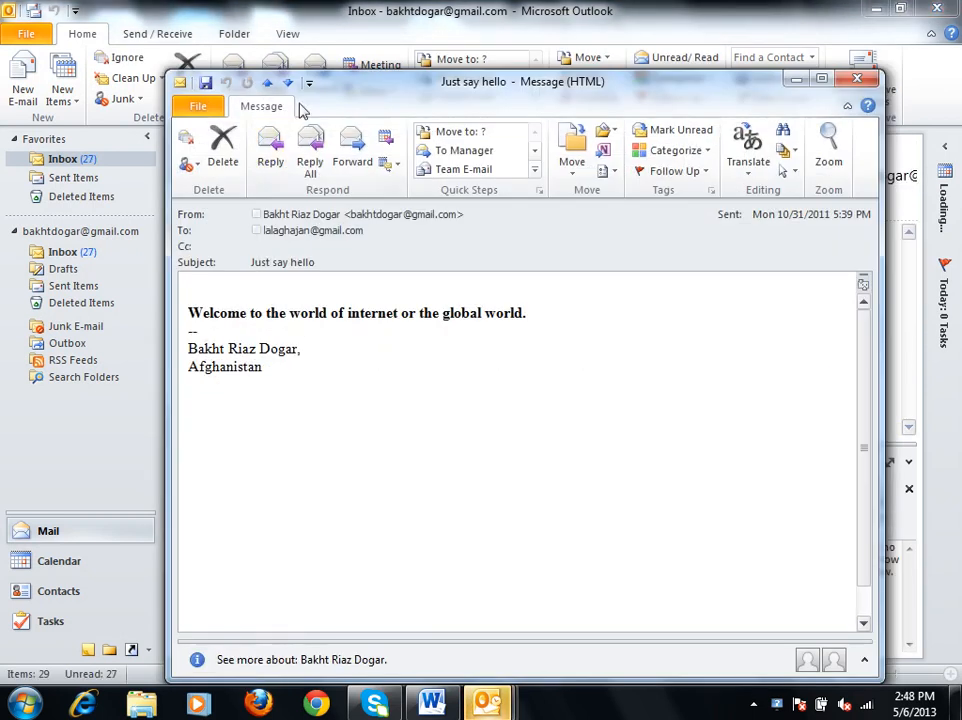
{"action": "left_click_drag", "start_coordinate": [339, 100], "coordinate": [689, 207]}
{"action": "left_click", "coordinate": [253, 279]}
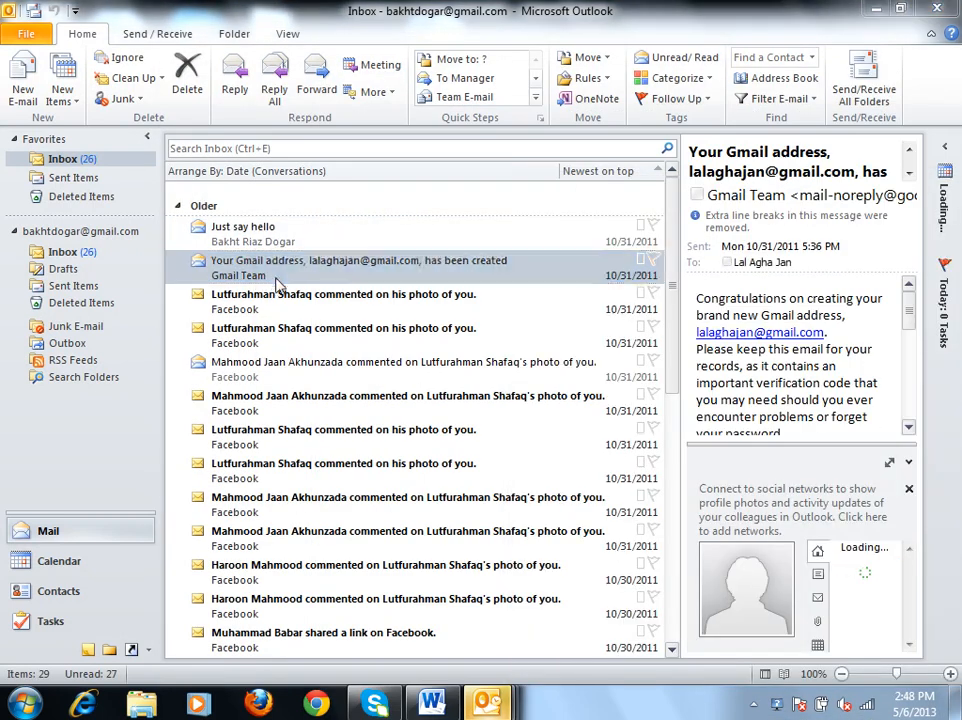
{"action": "double_click", "coordinate": [275, 279]}
{"action": "left_click_drag", "start_coordinate": [650, 84], "coordinate": [531, 78]}
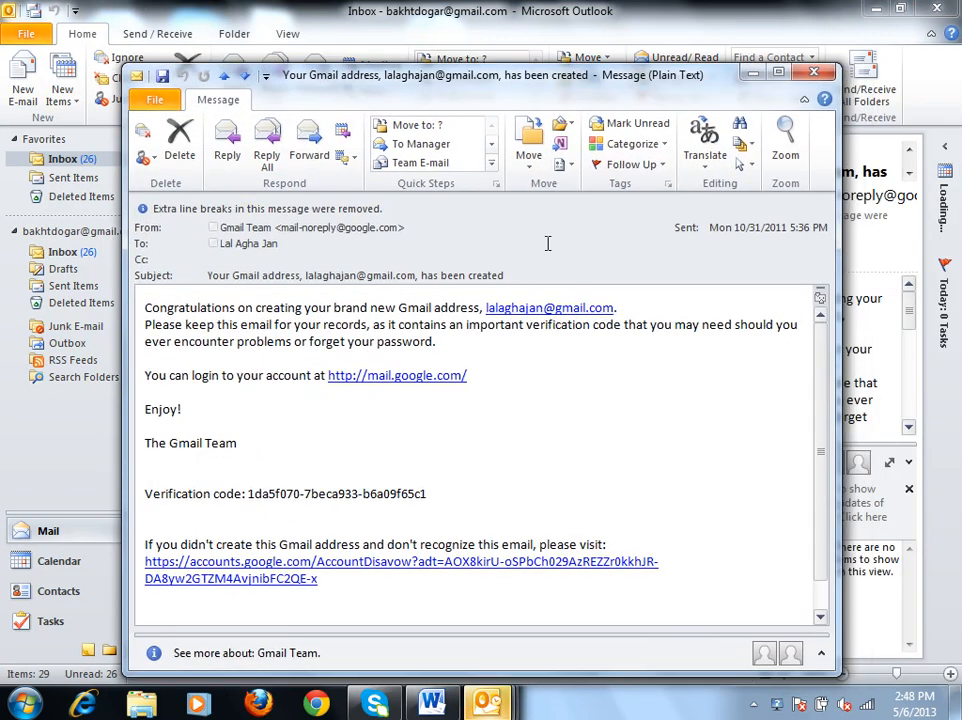
{"action": "left_click", "coordinate": [605, 55]}
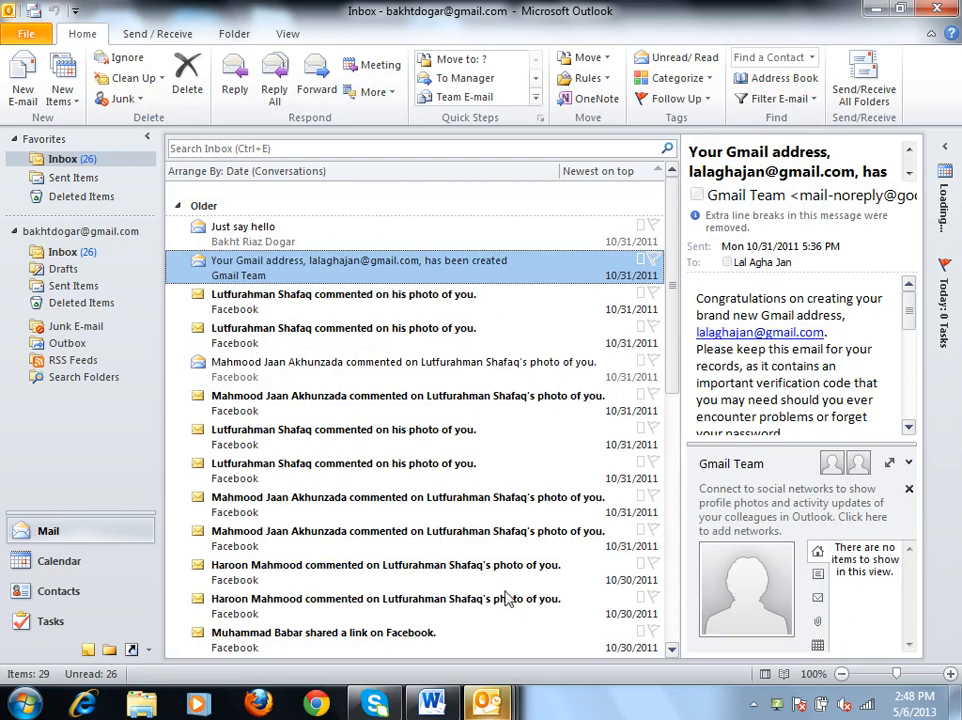
Decline making Outlook the default program for E-mail, Calendar and Contacts.
{"action": "left_click", "coordinate": [489, 703]}
{"action": "left_click", "coordinate": [727, 609]}
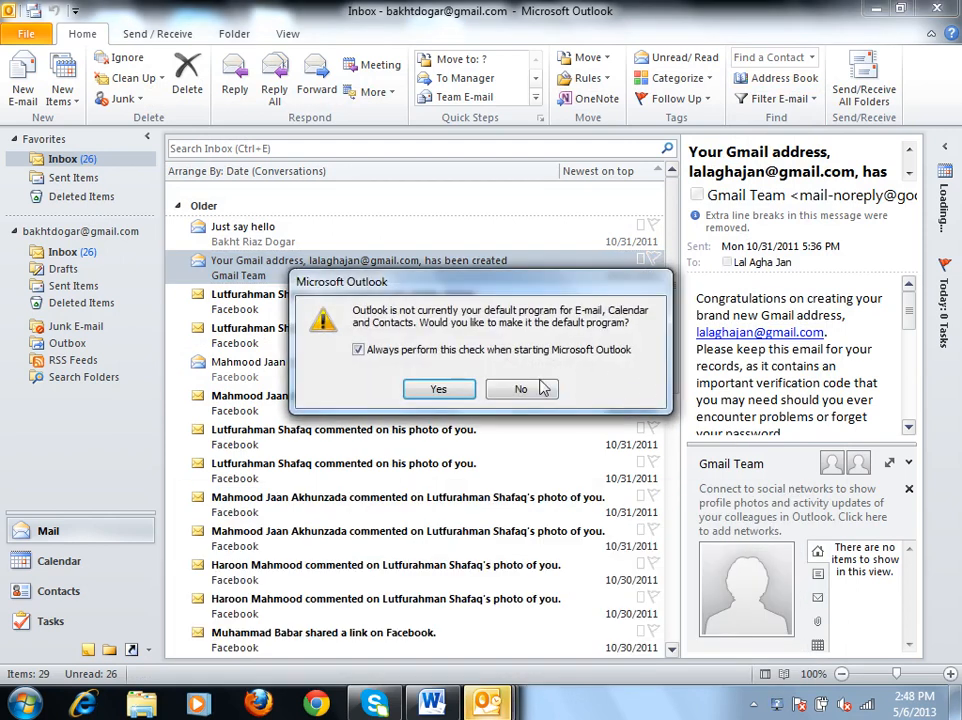
{"action": "left_click", "coordinate": [521, 390]}
{"action": "left_click", "coordinate": [527, 400]}
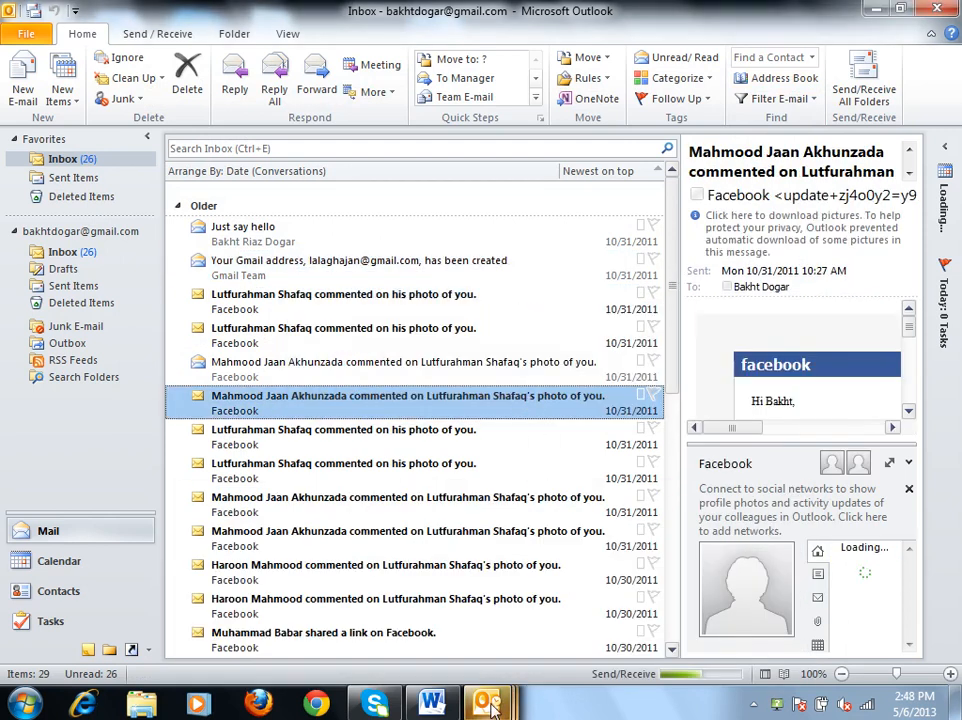
Close the duplicate Outlook Inbox window and minimize the remaining one.
{"action": "mouse_move", "coordinate": [490, 705]}
{"action": "left_click", "coordinate": [788, 512]}
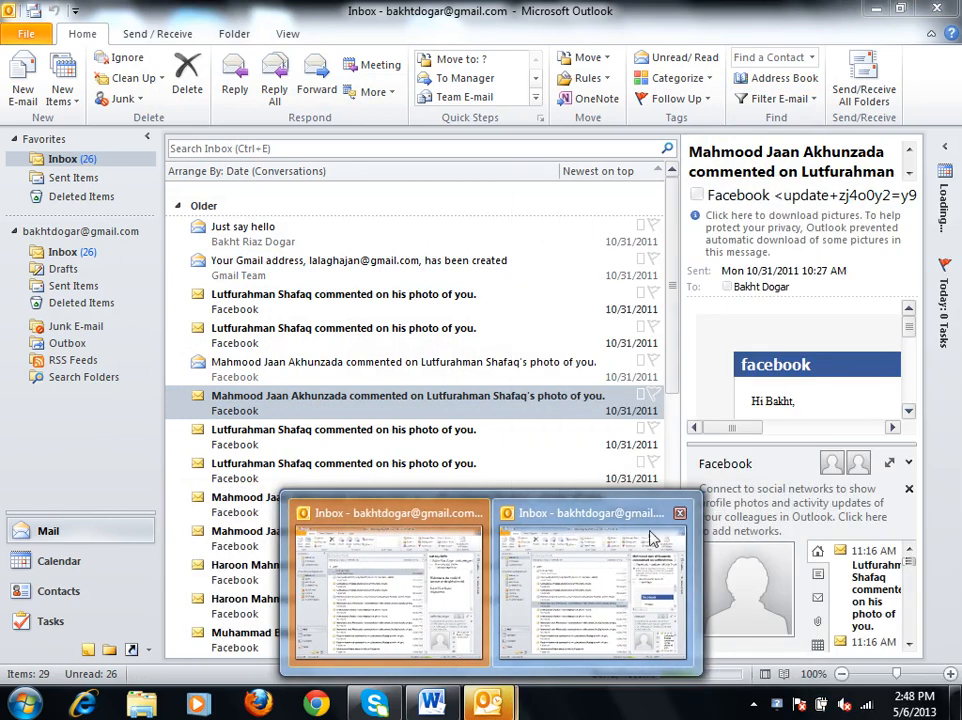
{"action": "left_click", "coordinate": [679, 512]}
{"action": "left_click", "coordinate": [505, 274]}
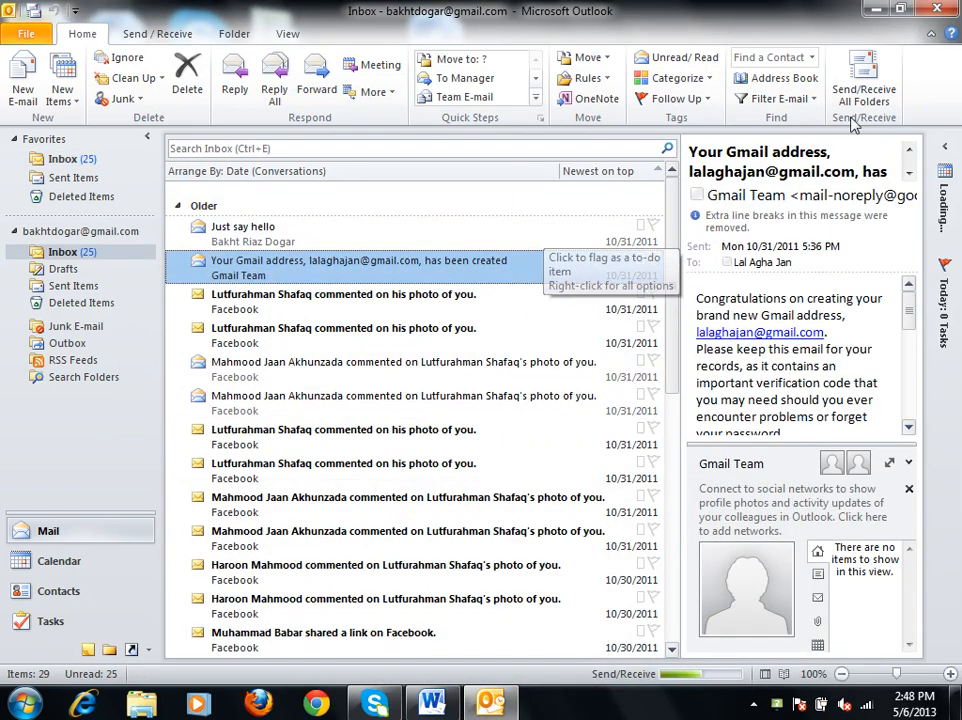
{"action": "left_click", "coordinate": [877, 10]}
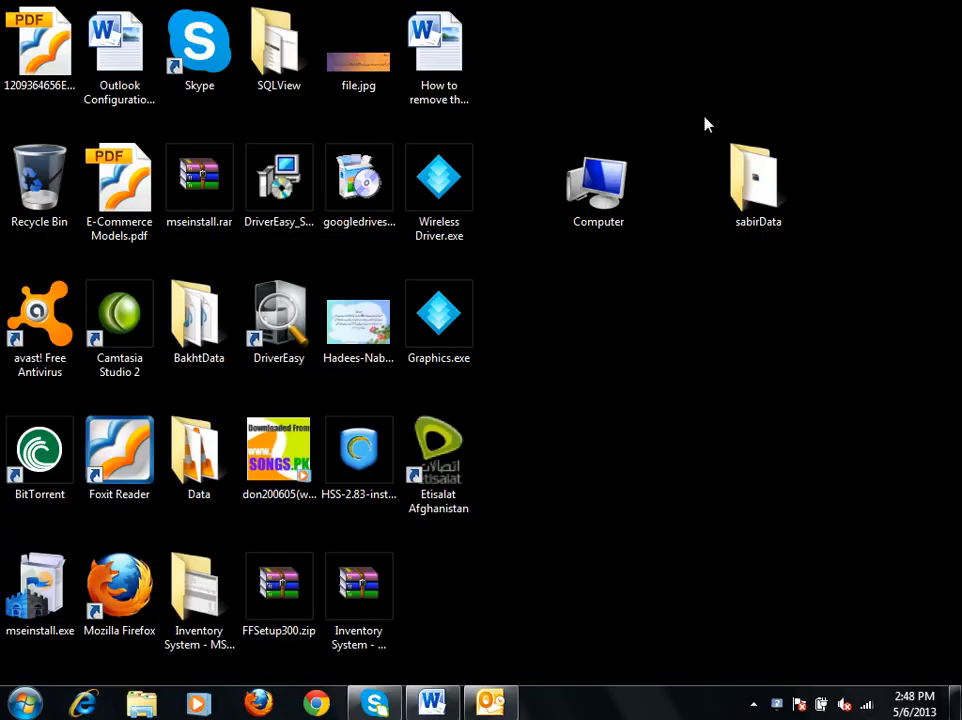
Switch to Word, close Outlook Configuration.docx, and create a new blank document.
{"action": "left_click", "coordinate": [432, 700]}
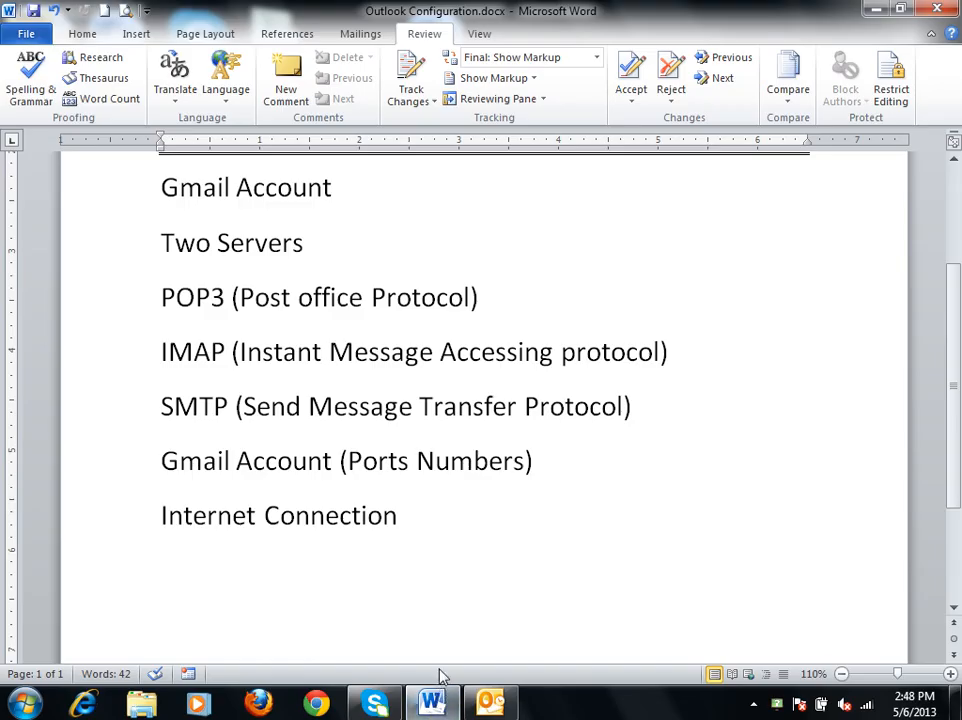
{"action": "key", "text": "ctrl+w"}
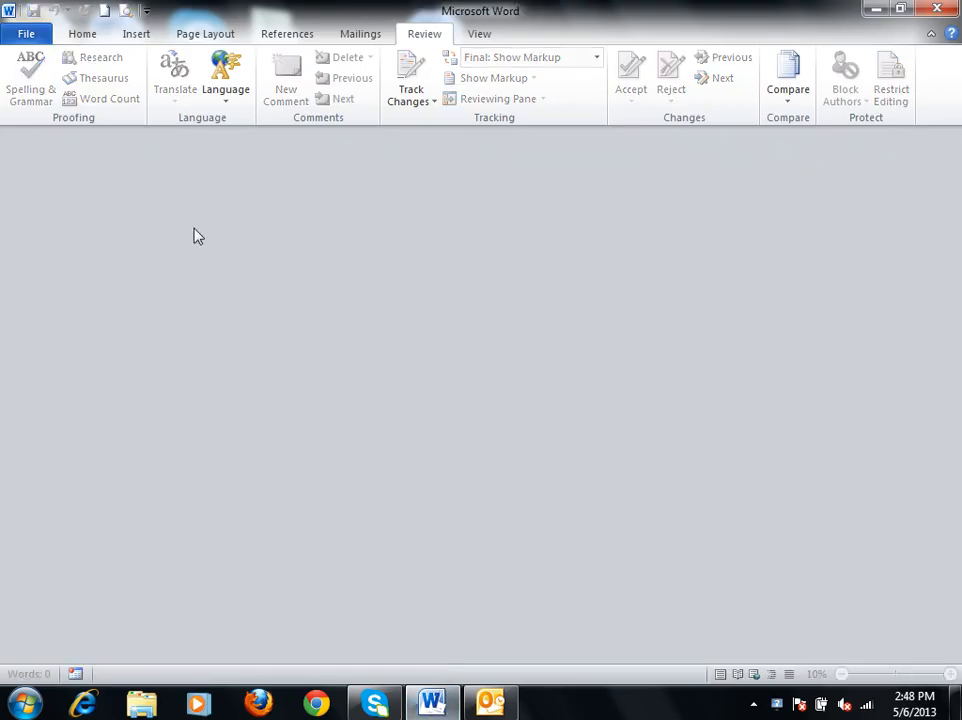
{"action": "left_click", "coordinate": [104, 10]}
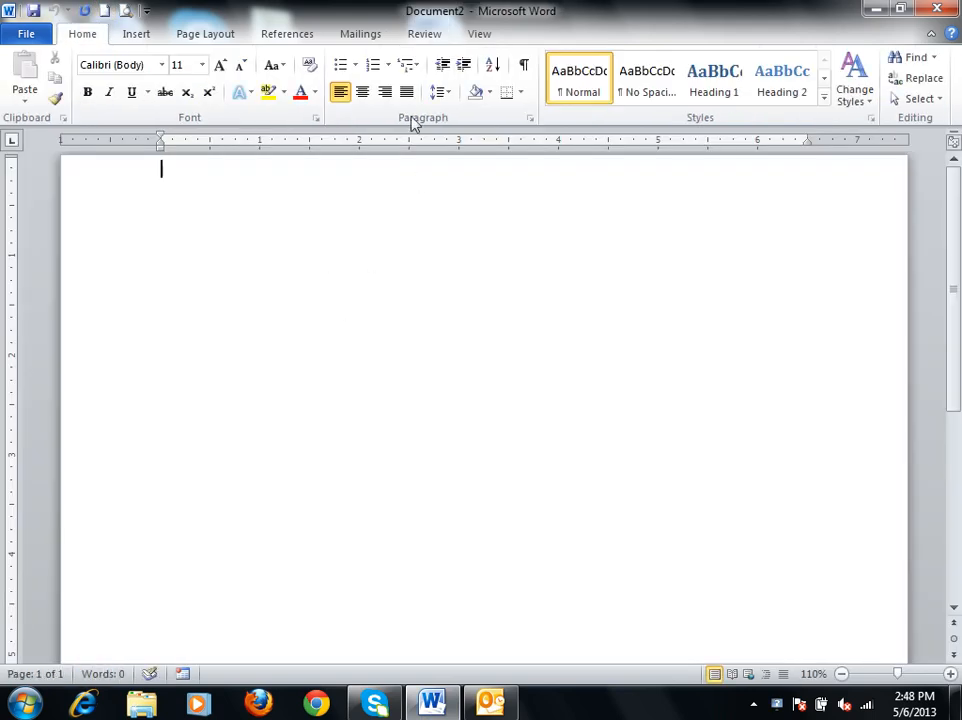
Select the Suggested Contacts folder from Outlook contacts as the mail merge recipients, entering the mail account password when prompted.
{"action": "left_click", "coordinate": [376, 34]}
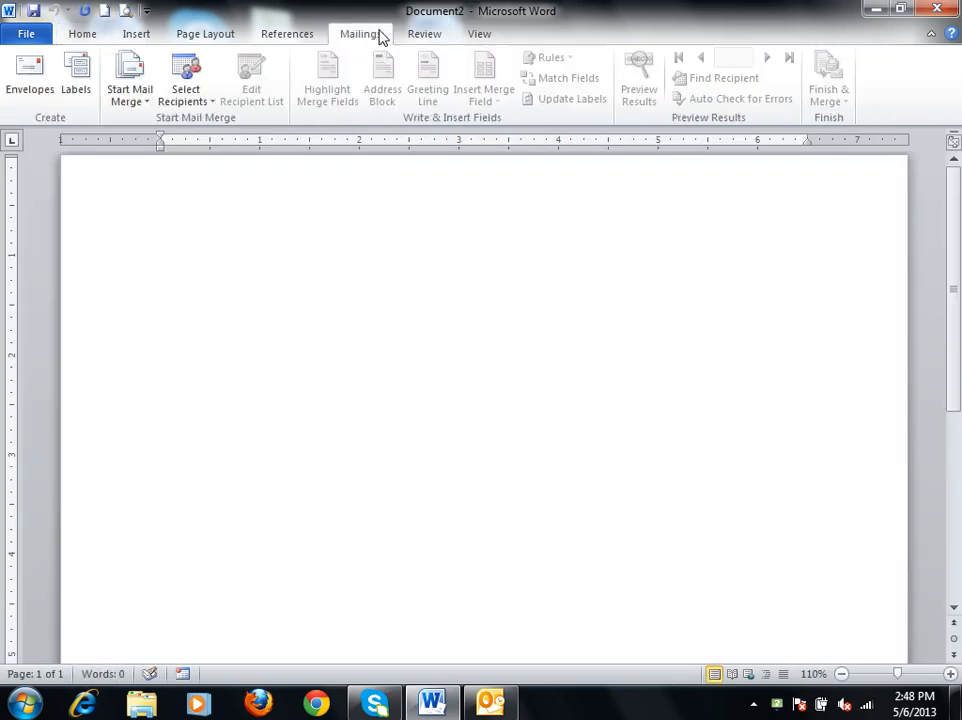
{"action": "left_click", "coordinate": [130, 104]}
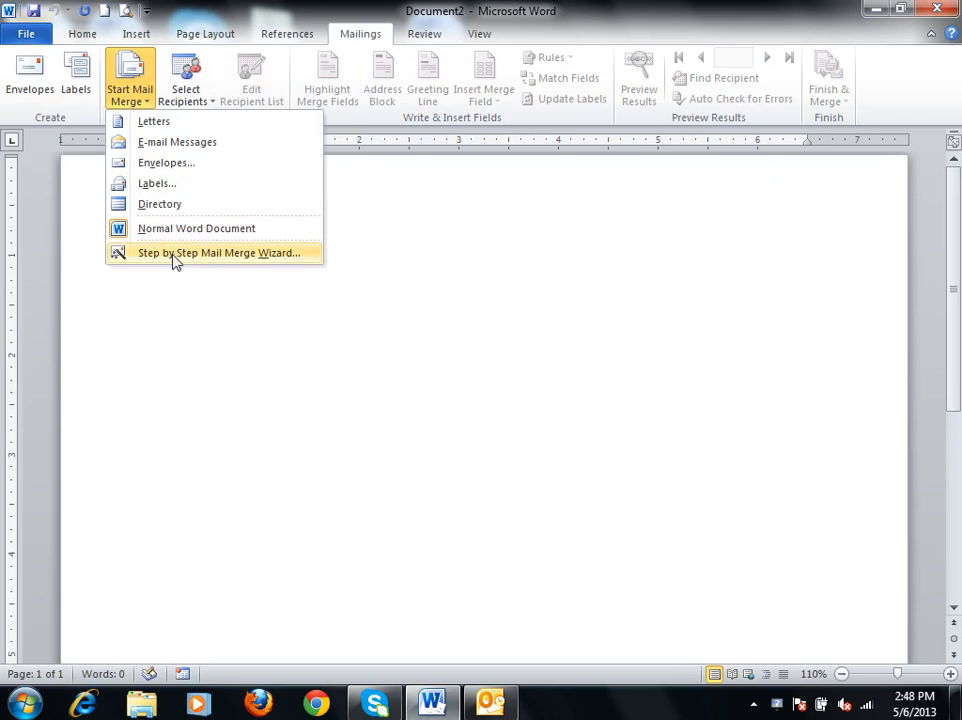
{"action": "left_click", "coordinate": [190, 100]}
{"action": "left_click", "coordinate": [225, 162]}
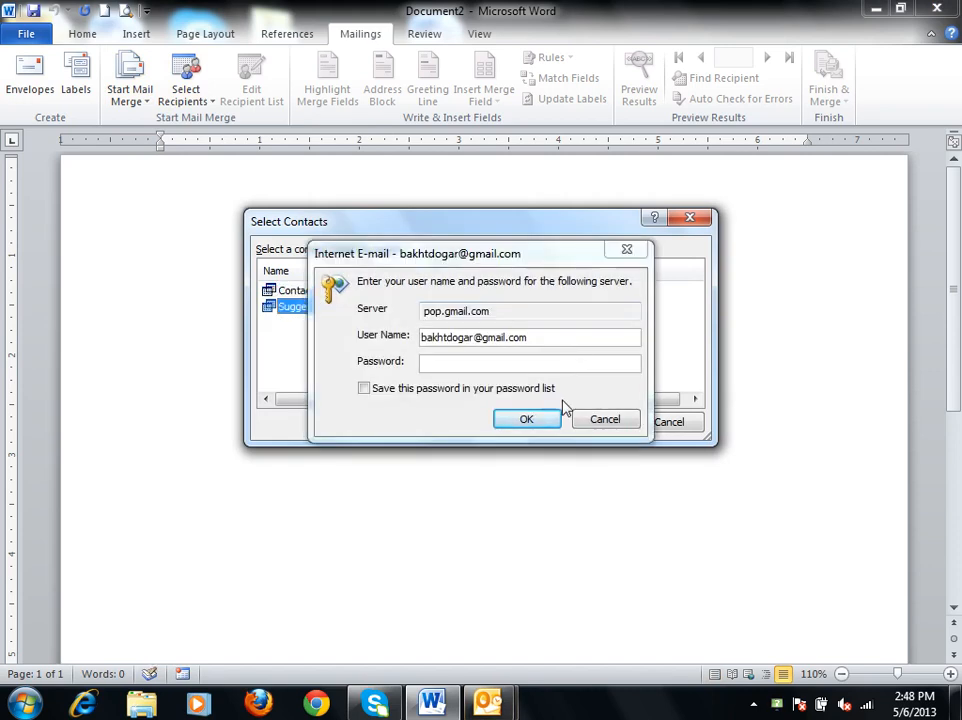
{"action": "left_click", "coordinate": [468, 368]}
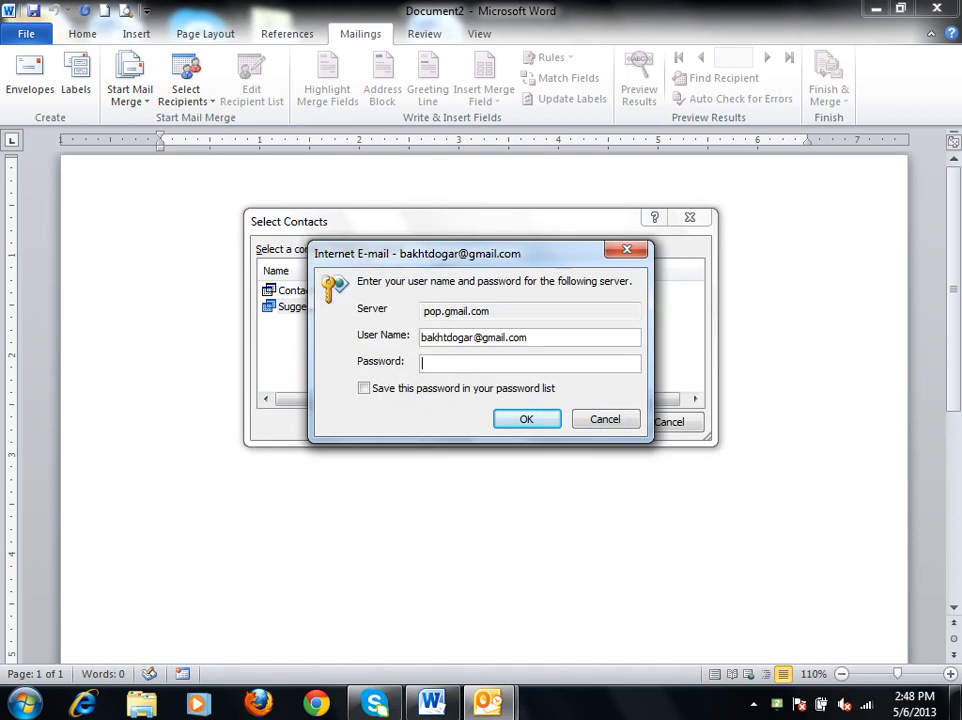
{"action": "key", "text": "Return"}
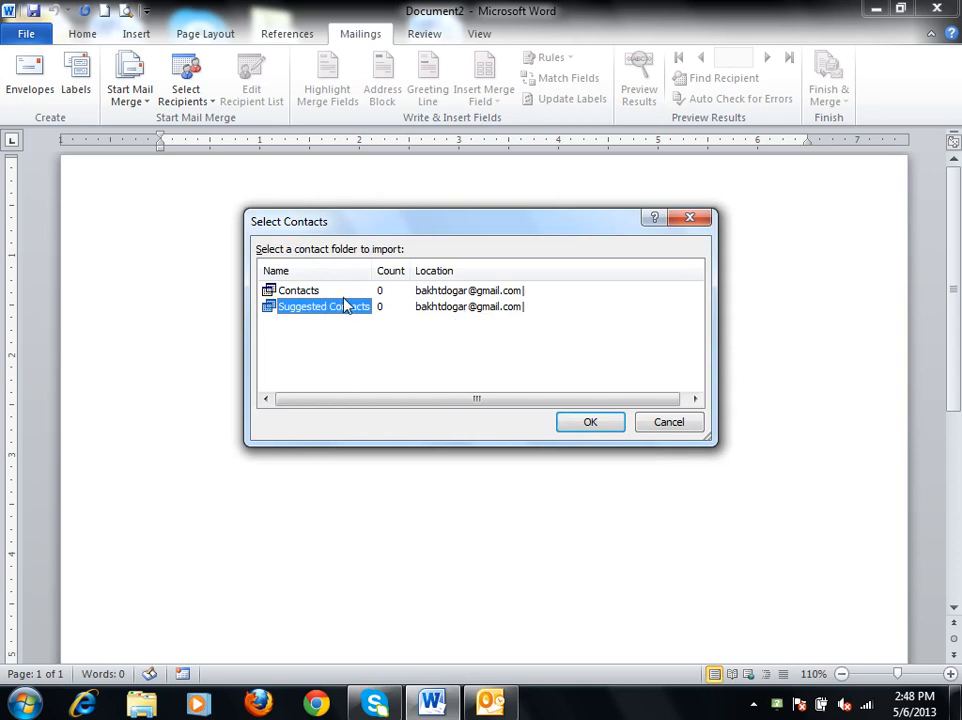
{"action": "left_click", "coordinate": [610, 425]}
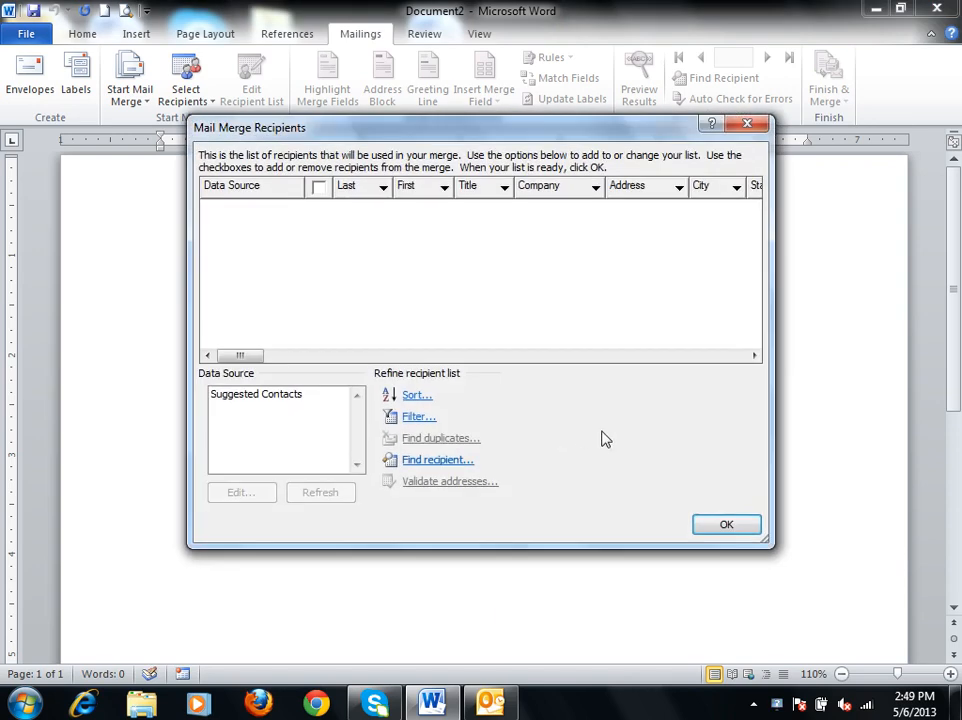
{"action": "left_click", "coordinate": [731, 525]}
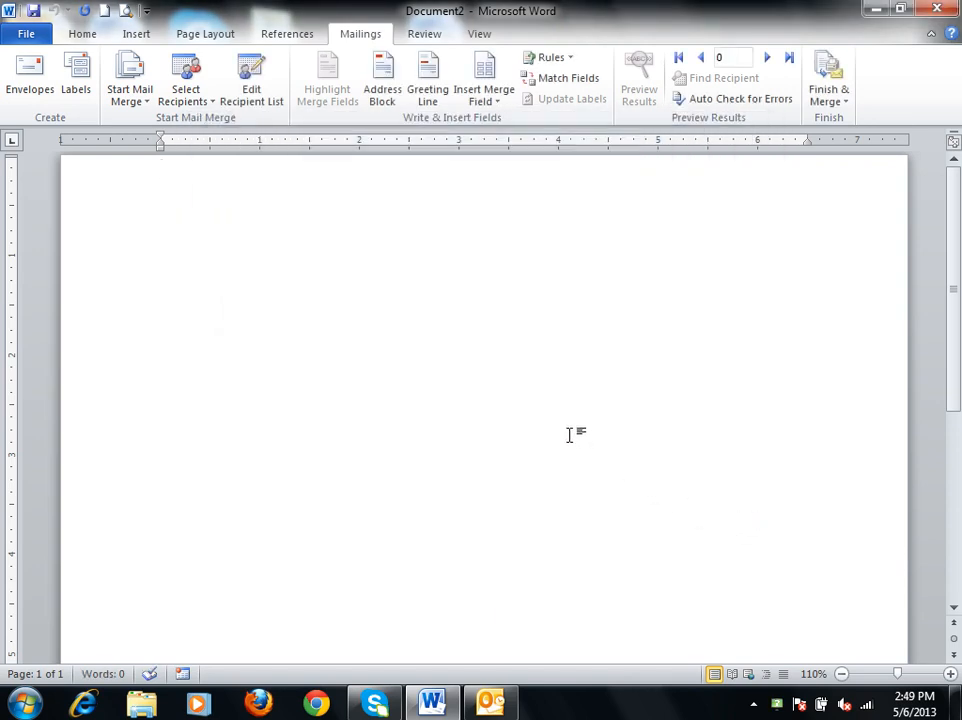
Use the Access database in Documents' My Data Sources folder as the existing mail merge recipient list.
{"action": "left_click", "coordinate": [187, 101]}
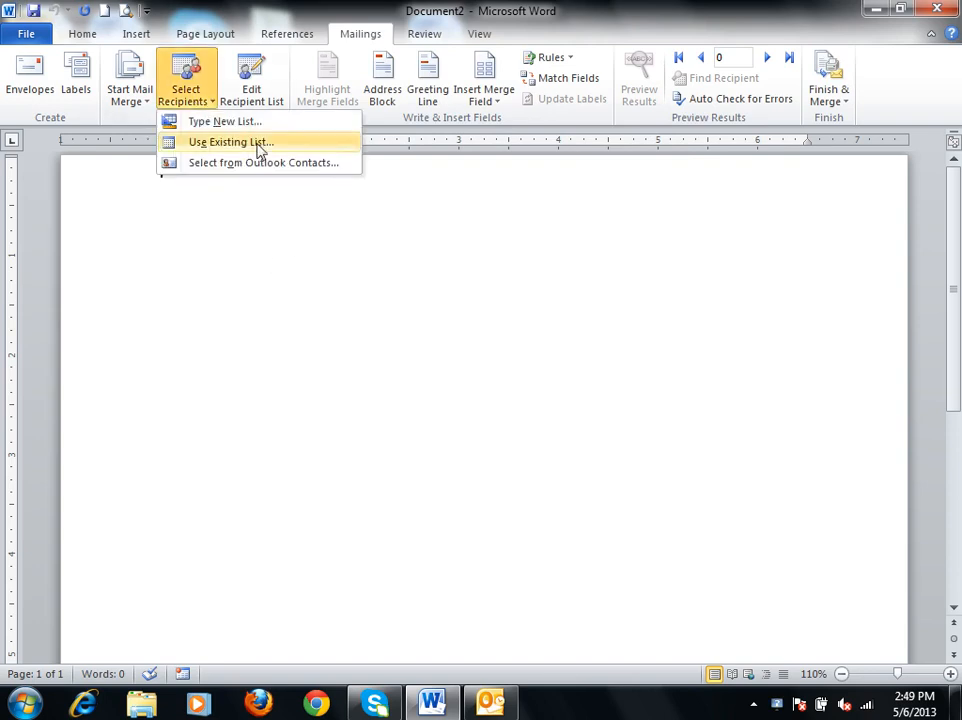
{"action": "left_click", "coordinate": [228, 146]}
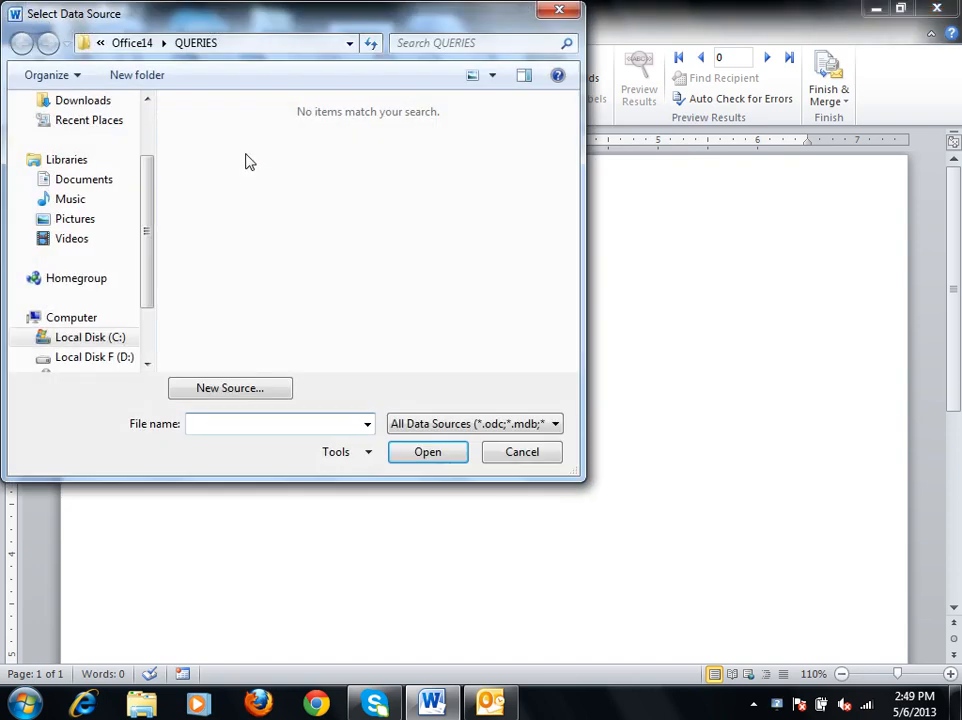
{"action": "left_click", "coordinate": [100, 186]}
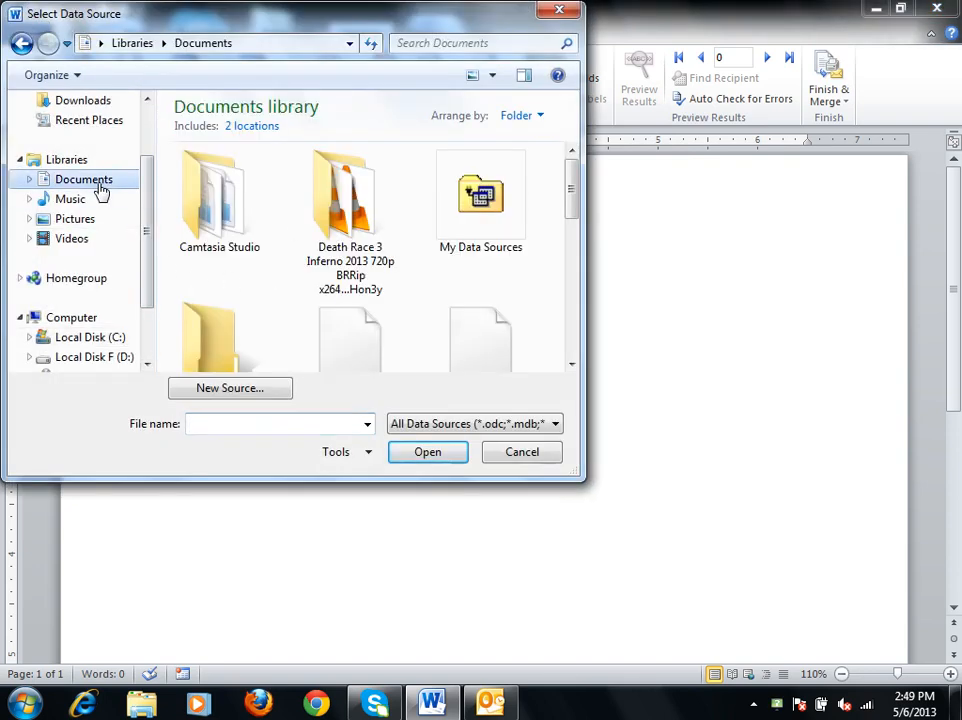
{"action": "double_click", "coordinate": [481, 215]}
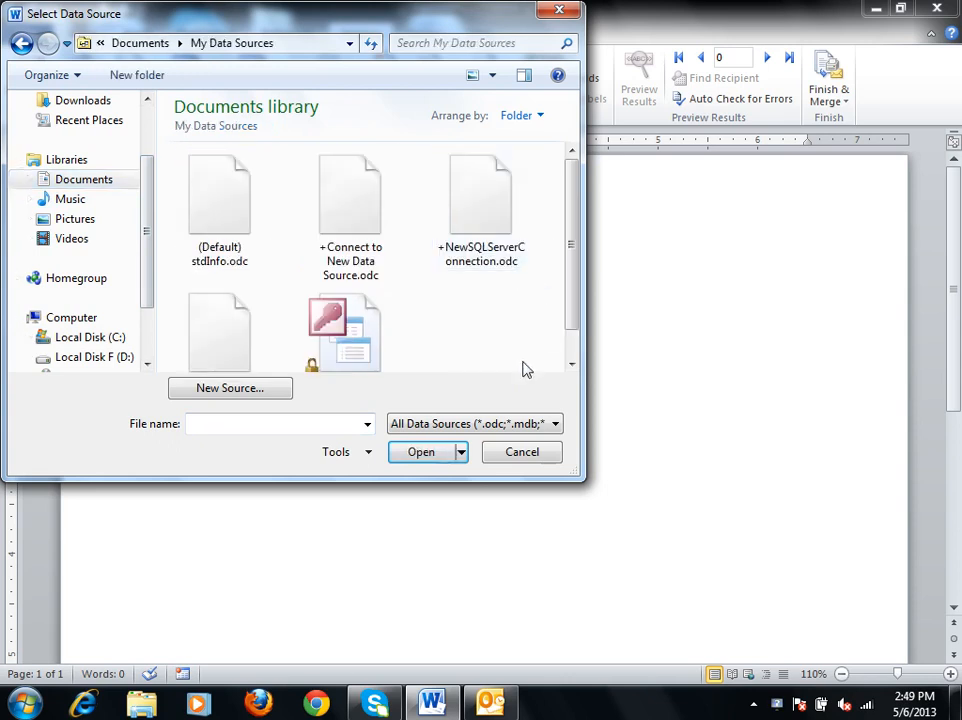
{"action": "double_click", "coordinate": [348, 310]}
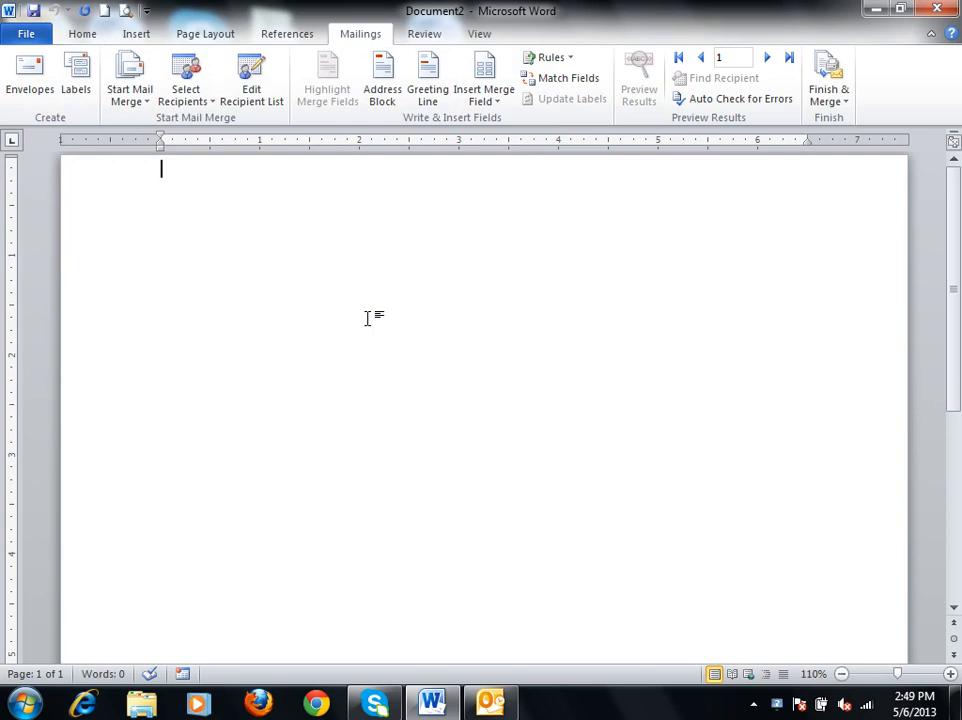
Write "Message:" and, on a new line, "Welcome to my new Class that has started from 4:00 pm today.".
{"action": "double_click", "coordinate": [365, 153]}
{"action": "type", "text": "Message:"}
{"action": "key", "text": "Return"}
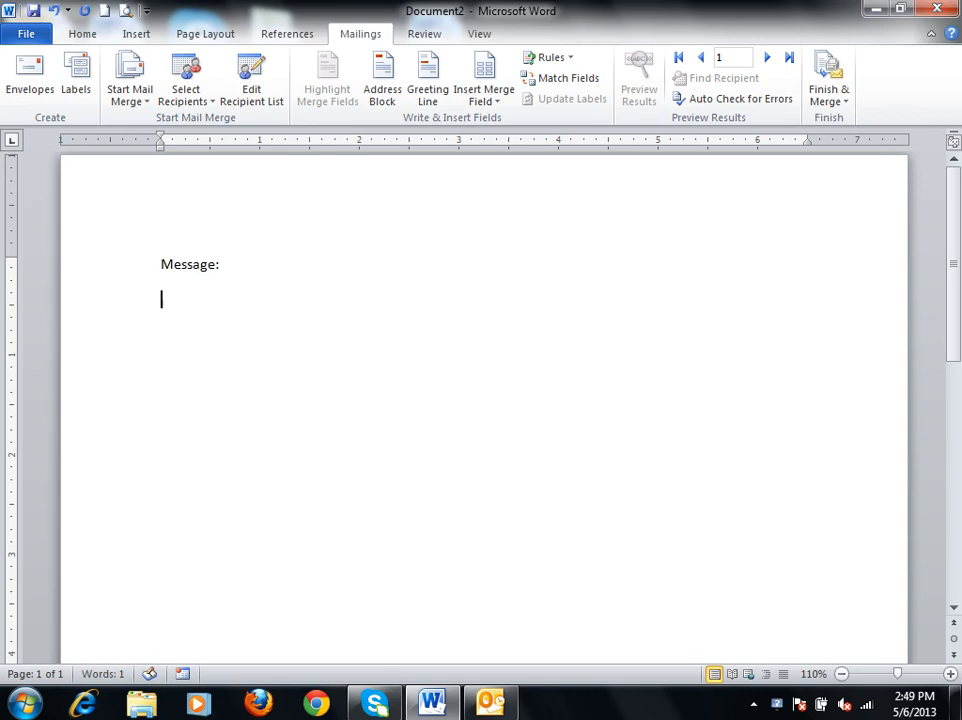
{"action": "type", "text": "Welcome to my new Class that h"}
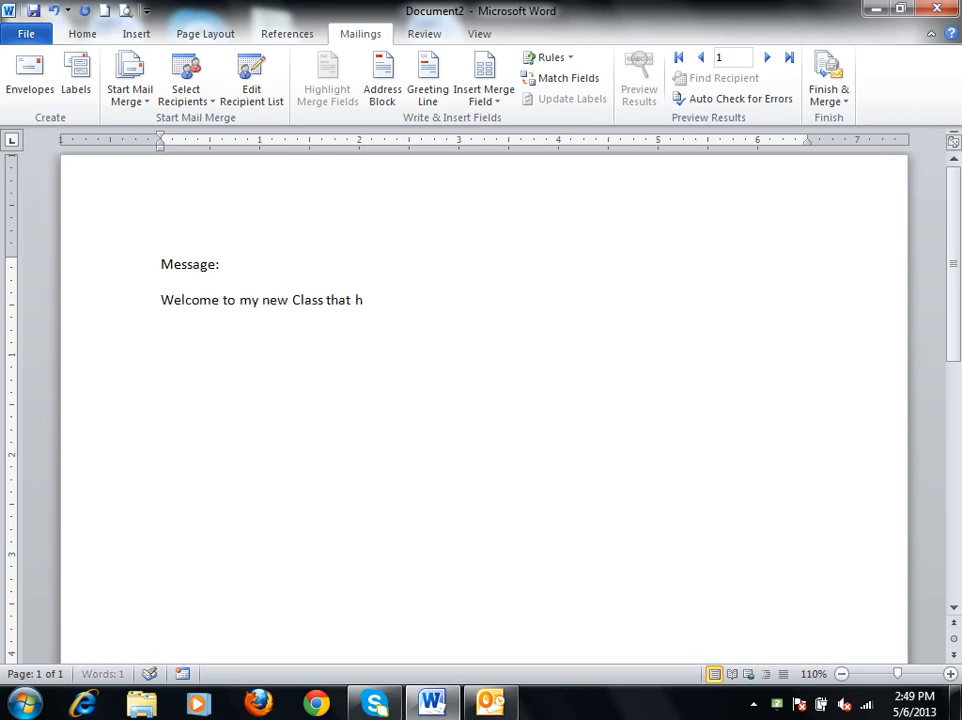
{"action": "type", "text": "ted from 2"}
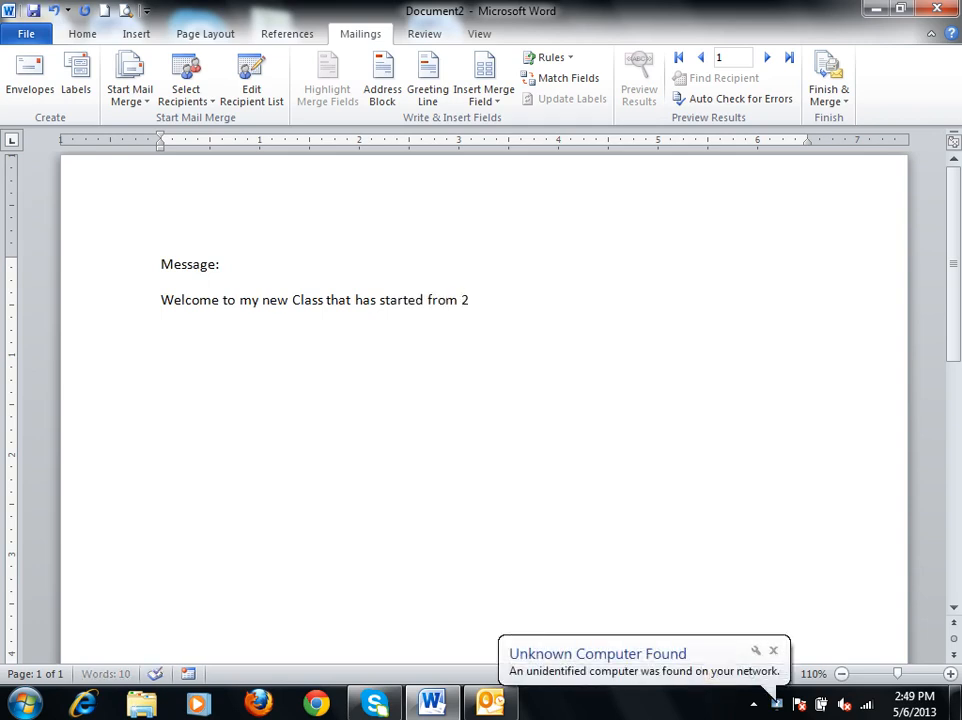
{"action": "key", "text": "BackSpace"}
{"action": "type", "text": "4"}
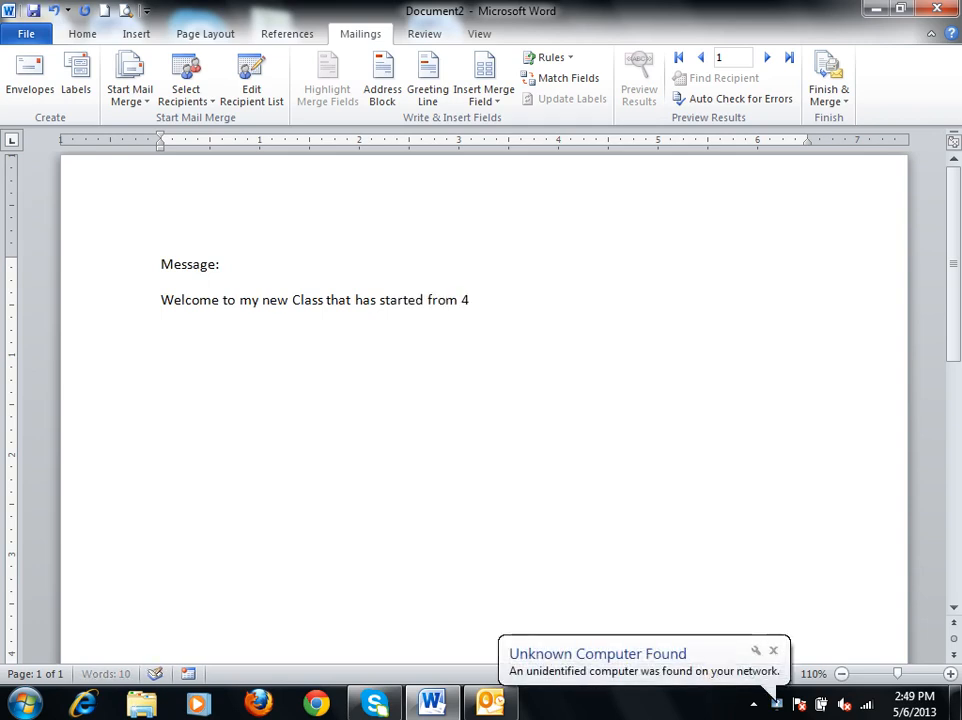
{"action": "type", "text": ":00 pm"}
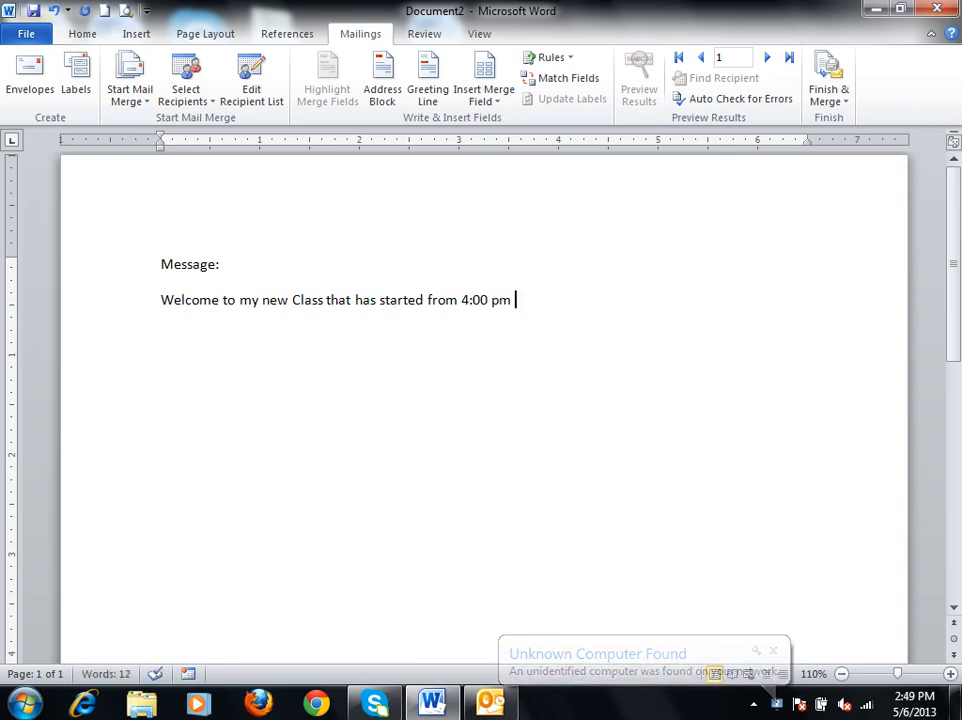
{"action": "type", "text": "today."}
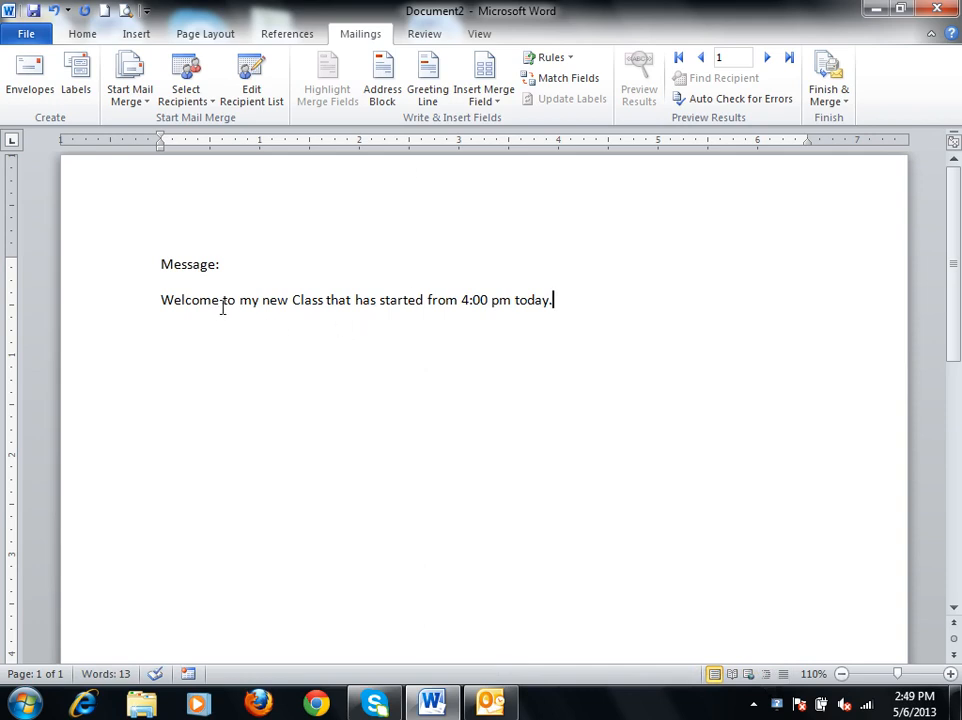
Reword the sentence to read "Welcome to my new Class that is started today 4:00 pm.".
{"action": "double_click", "coordinate": [366, 299]}
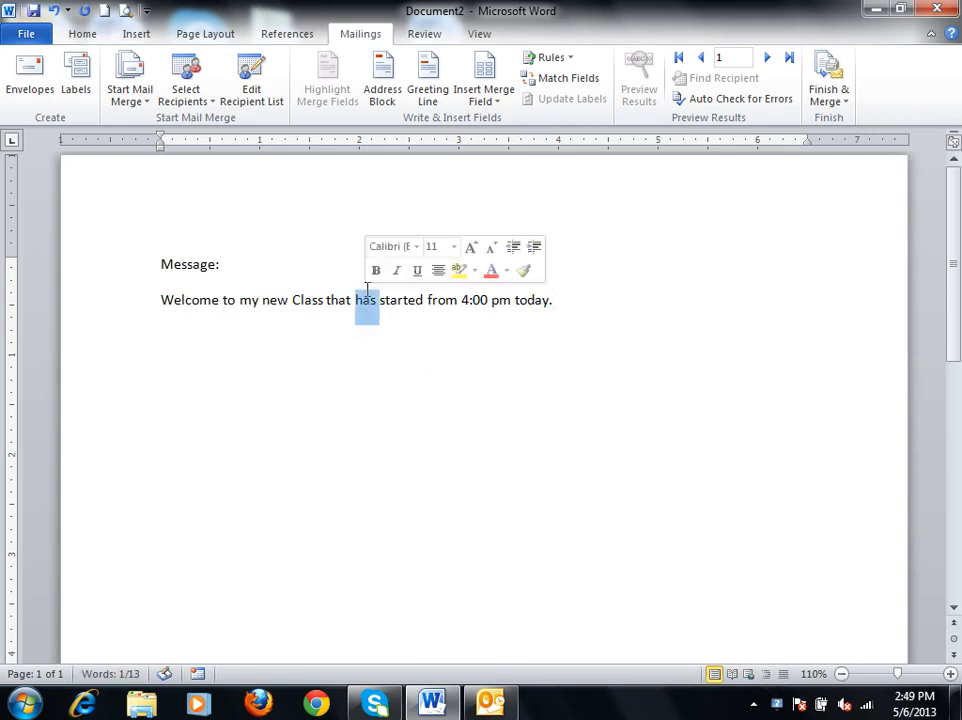
{"action": "type", "text": "is"}
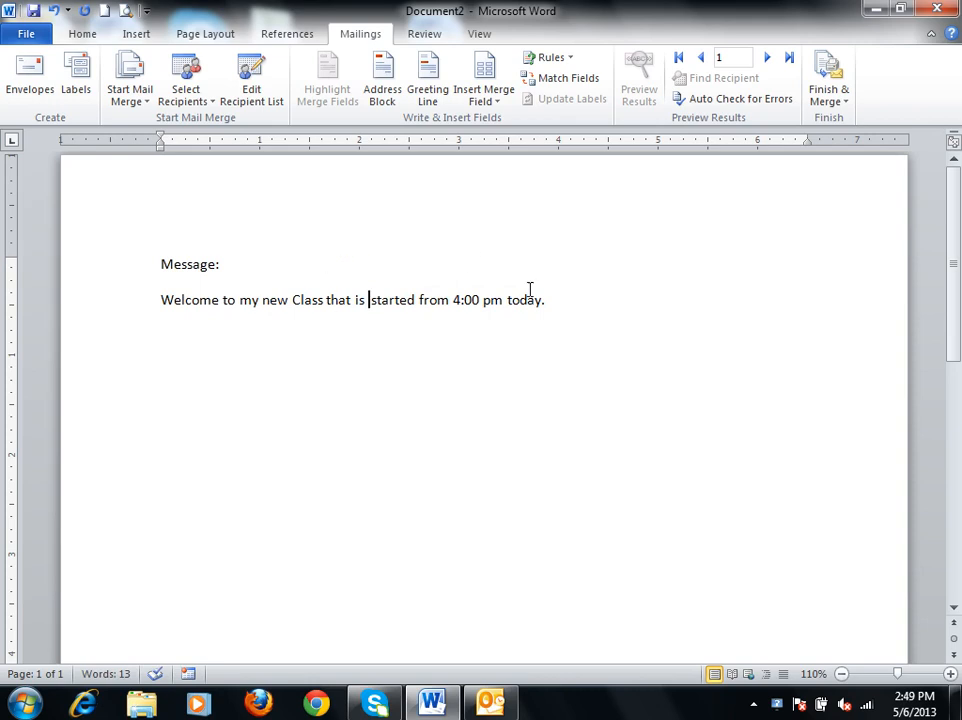
{"action": "double_click", "coordinate": [440, 298]}
{"action": "key", "text": "BackSpace"}
{"action": "type", "text": "today"}
{"action": "left_click", "coordinate": [598, 298]}
{"action": "key", "text": "BackSpace"}
{"action": "key", "text": "BackSpace"}
{"action": "key", "text": "BackSpace"}
{"action": "key", "text": "BackSpace"}
{"action": "key", "text": "BackSpace"}
{"action": "key", "text": "BackSpace"}
{"action": "key", "text": "BackSpace"}
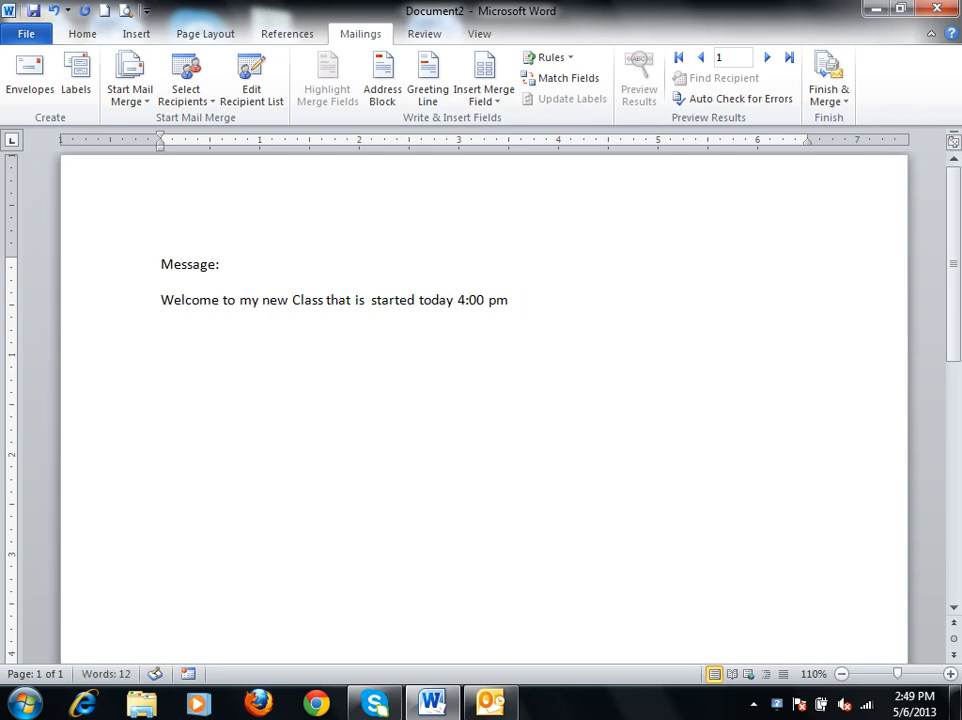
{"action": "type", "text": "."}
Enlarge the font of both message lines by several size increments.
{"action": "left_click_drag", "start_coordinate": [567, 286], "coordinate": [100, 268]}
{"action": "key", "text": "ctrl+shift+period"}
{"action": "key", "text": "ctrl+shift+period"}
{"action": "key", "text": "ctrl+shift+period"}
{"action": "key", "text": "ctrl+shift+period"}
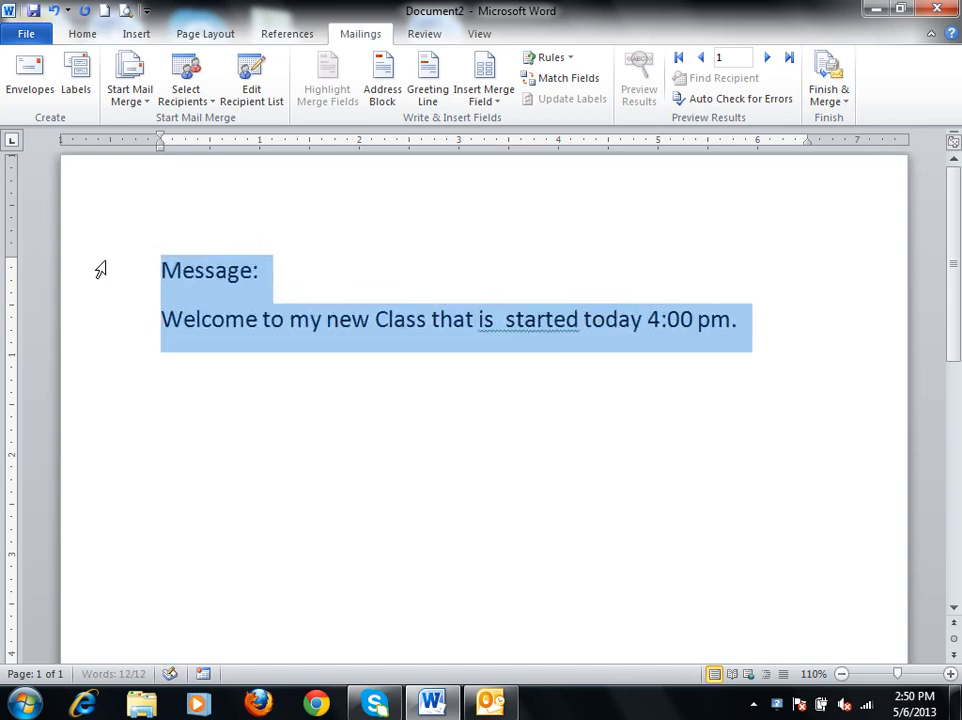
{"action": "left_click", "coordinate": [822, 467]}
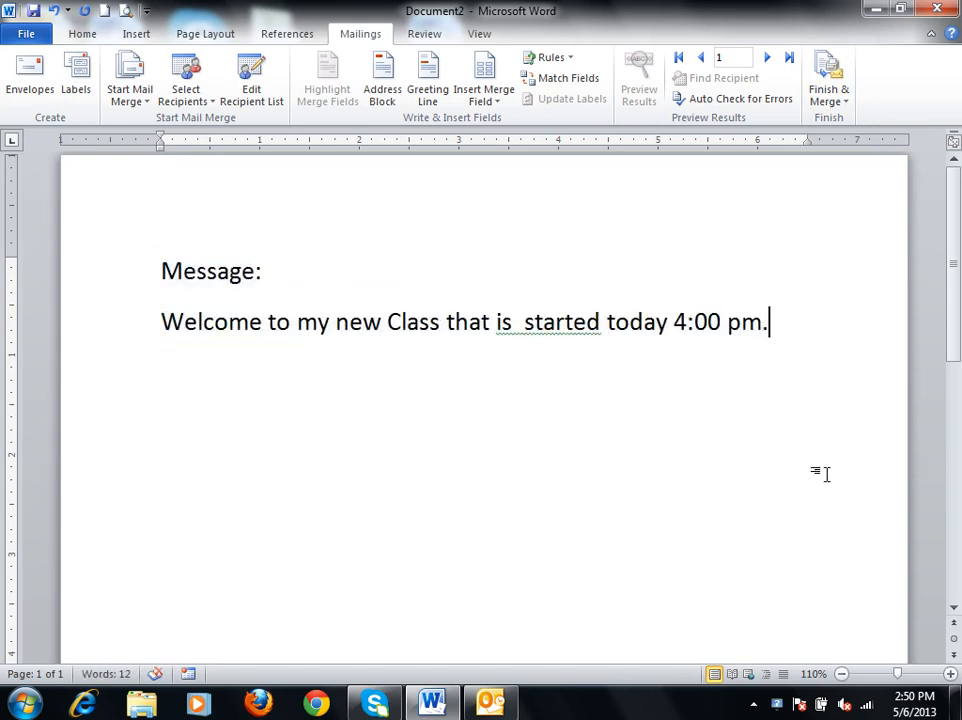
Set up the merge to e-mail messages with Email_Address as the recipient field and "New MOS Class" as the subject line.
{"action": "left_click", "coordinate": [834, 92]}
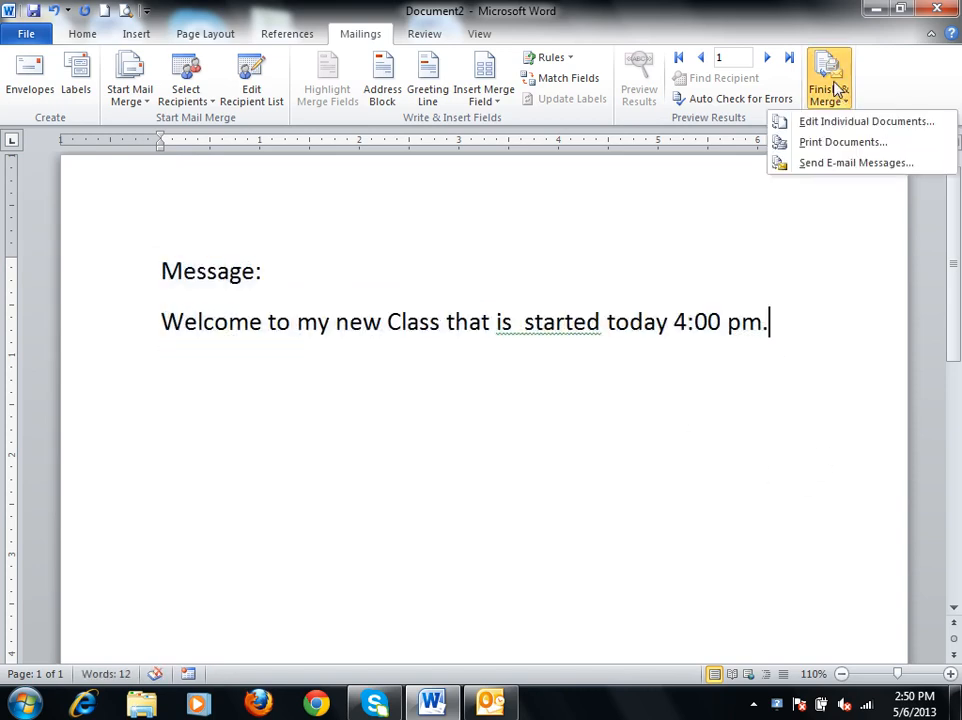
{"action": "left_click", "coordinate": [837, 166]}
{"action": "left_click", "coordinate": [642, 123]}
{"action": "left_click", "coordinate": [642, 120]}
{"action": "left_click", "coordinate": [641, 120]}
{"action": "left_click", "coordinate": [642, 122]}
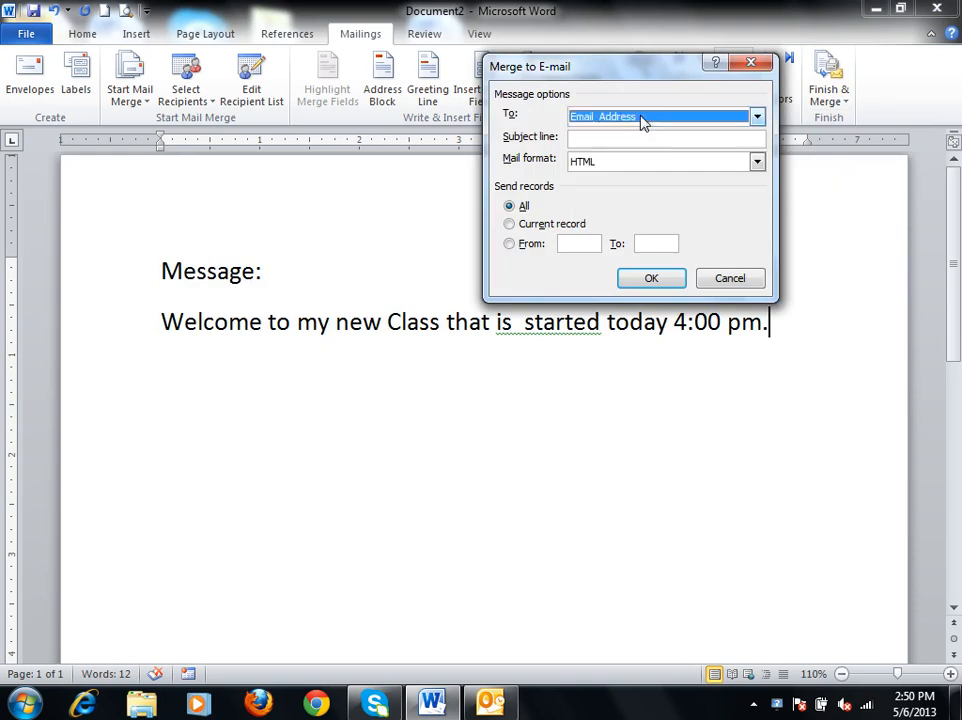
{"action": "left_click", "coordinate": [648, 137]}
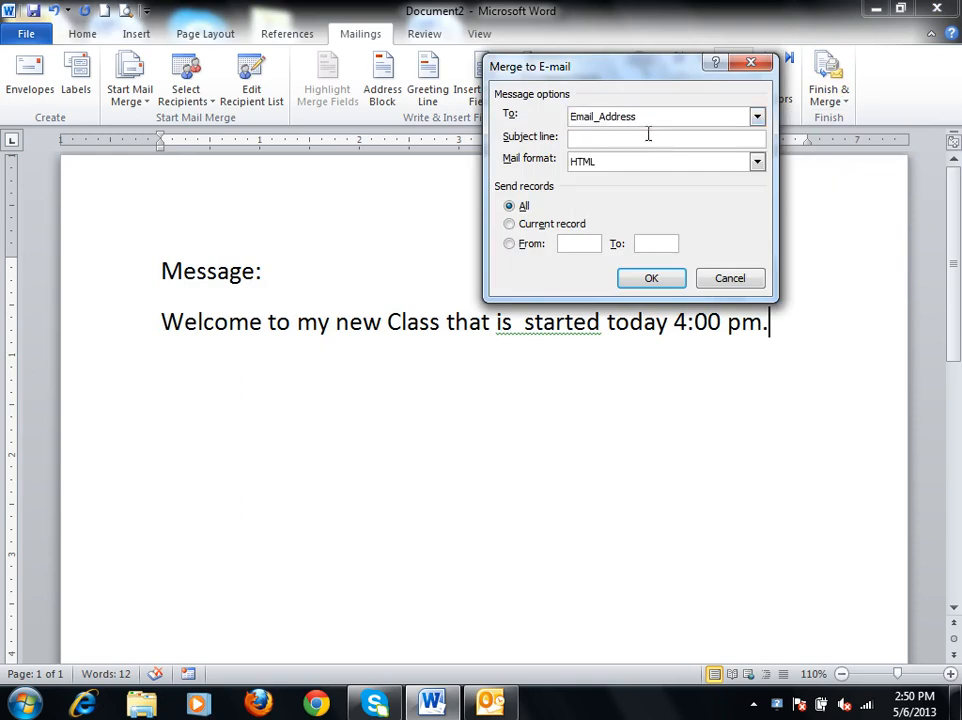
{"action": "type", "text": "New MOS Class"}
Limit the e-mail merge to records 1 to 1 and send it.
{"action": "left_click", "coordinate": [586, 243]}
{"action": "type", "text": "1"}
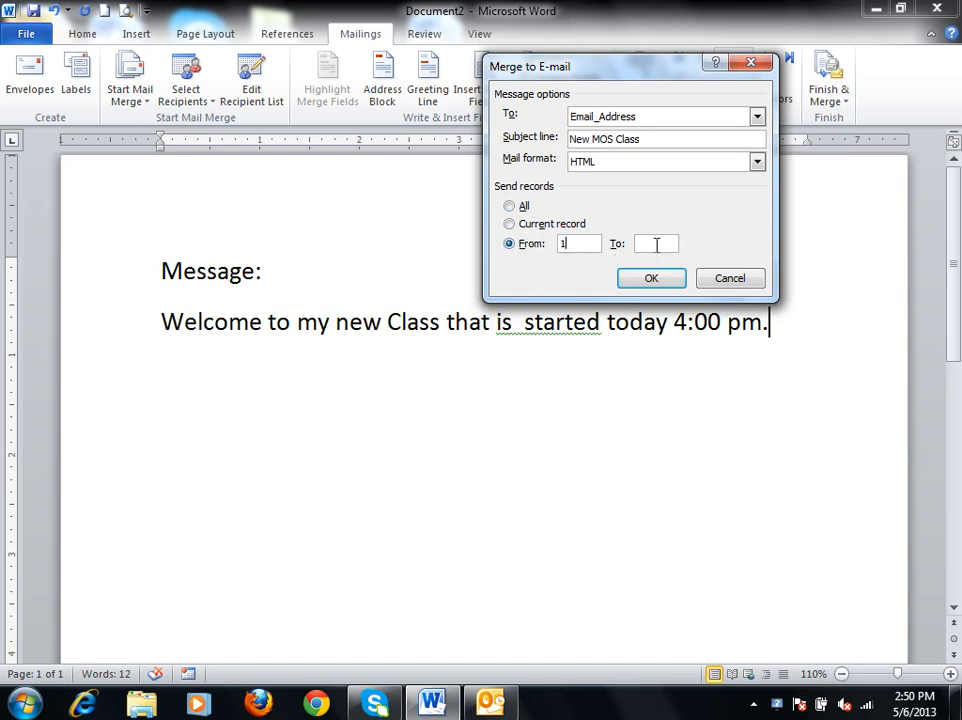
{"action": "type", "text": "1"}
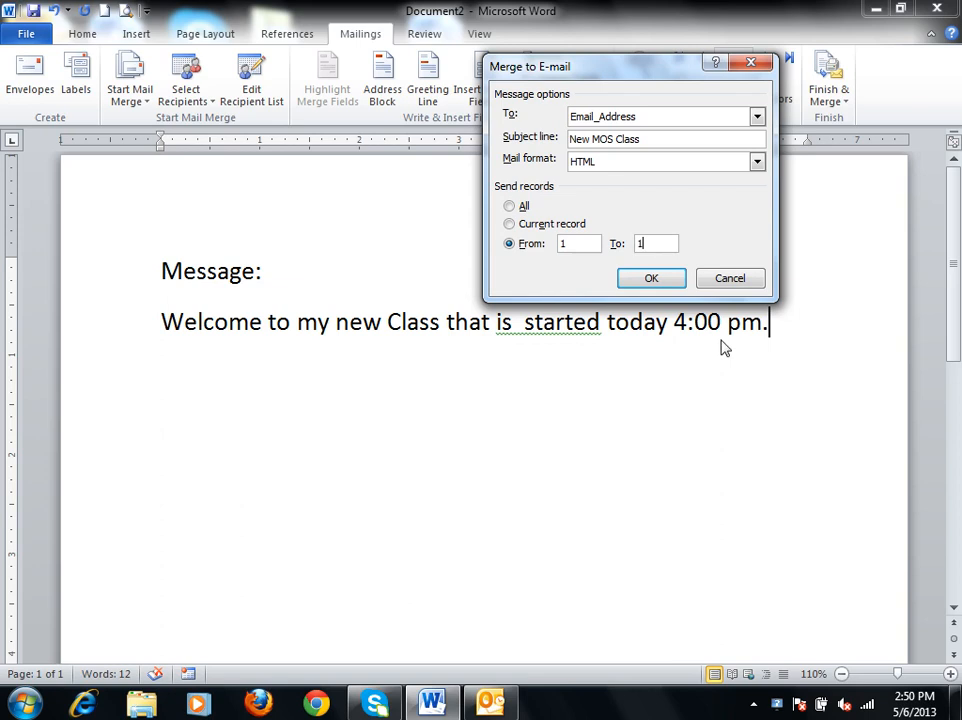
{"action": "left_click", "coordinate": [651, 279]}
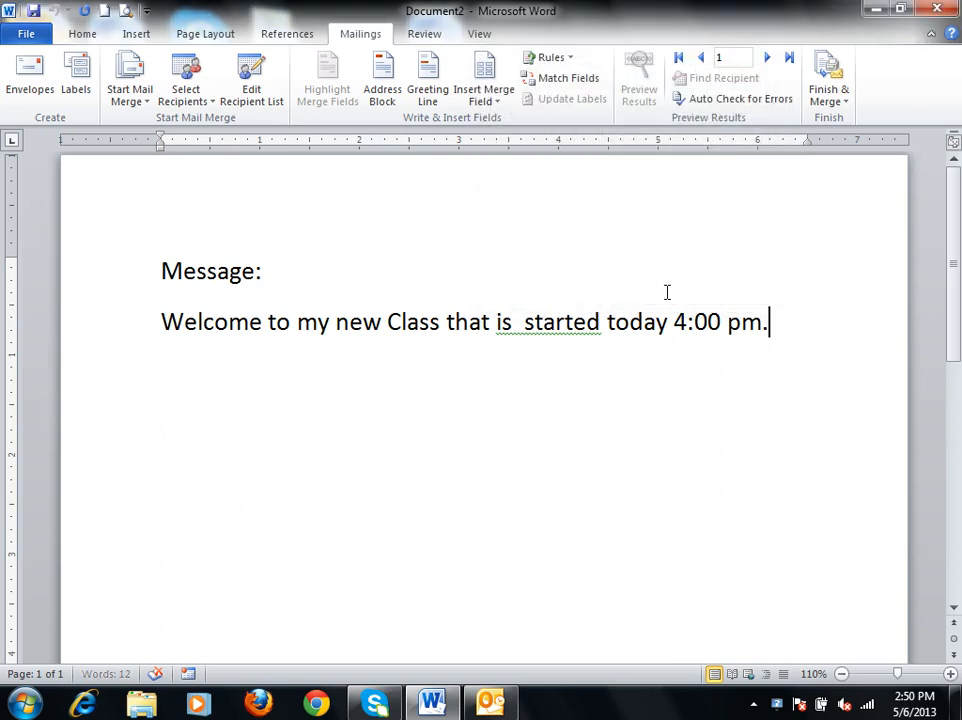
Switch to Outlook and check the mail folders and send status for the merged message, returning briefly to the Word document.
{"action": "left_click", "coordinate": [495, 708]}
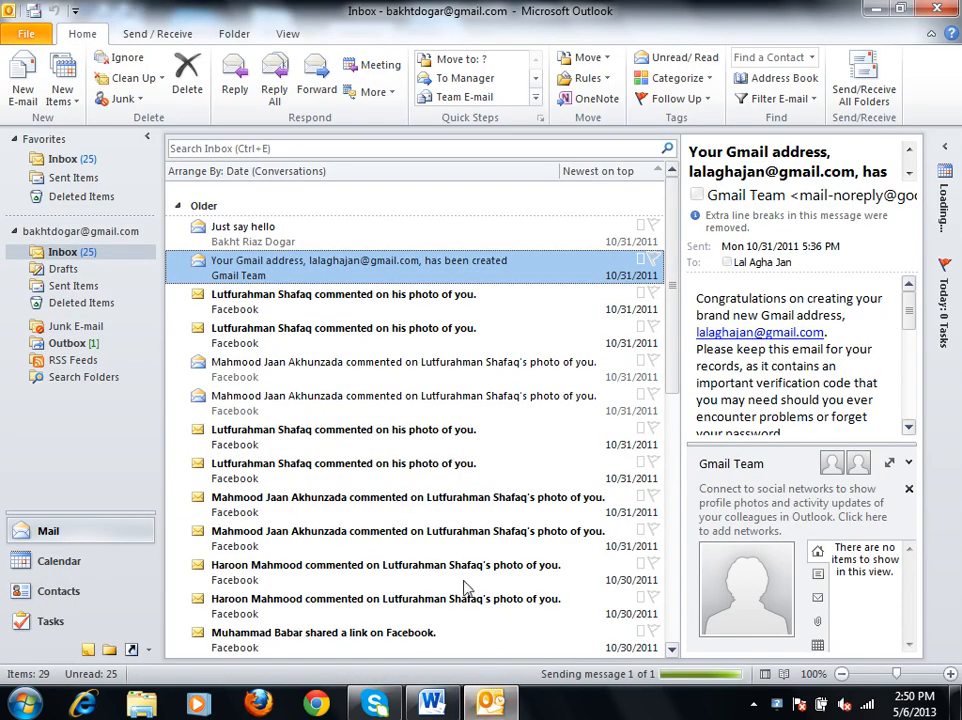
{"action": "left_click", "coordinate": [433, 704]}
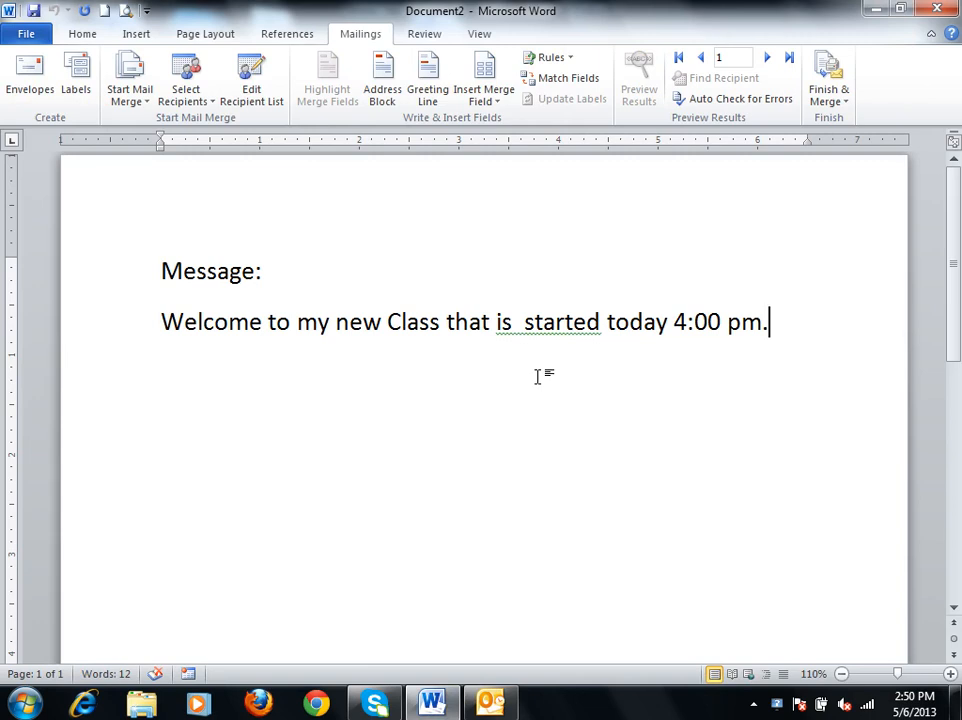
{"action": "key", "text": "alt+Tab"}
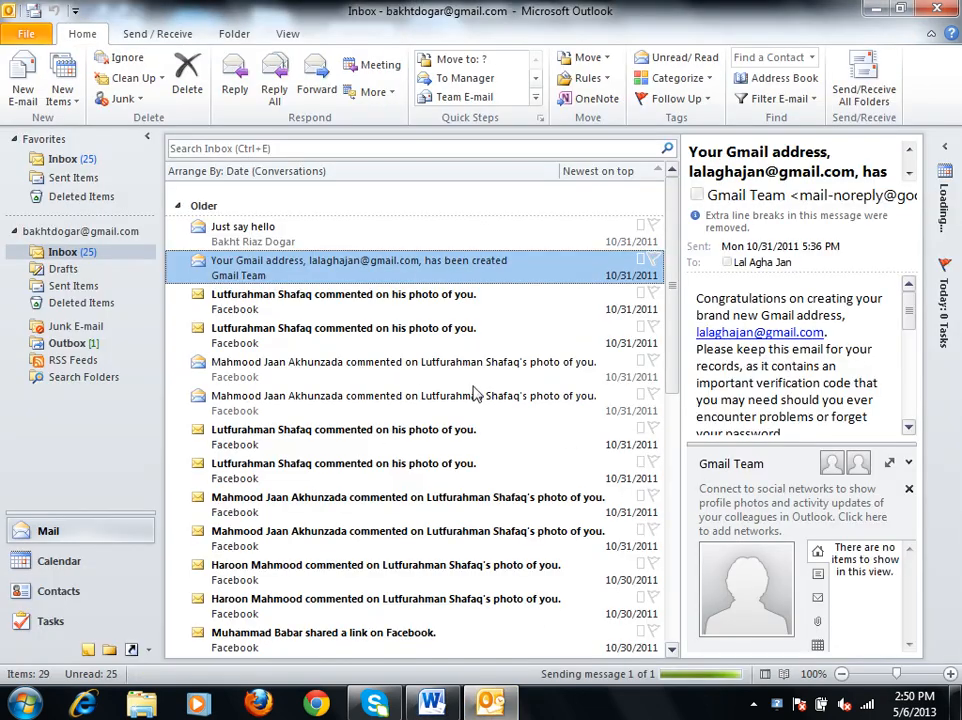
{"action": "left_click", "coordinate": [92, 288]}
{"action": "left_click", "coordinate": [88, 251]}
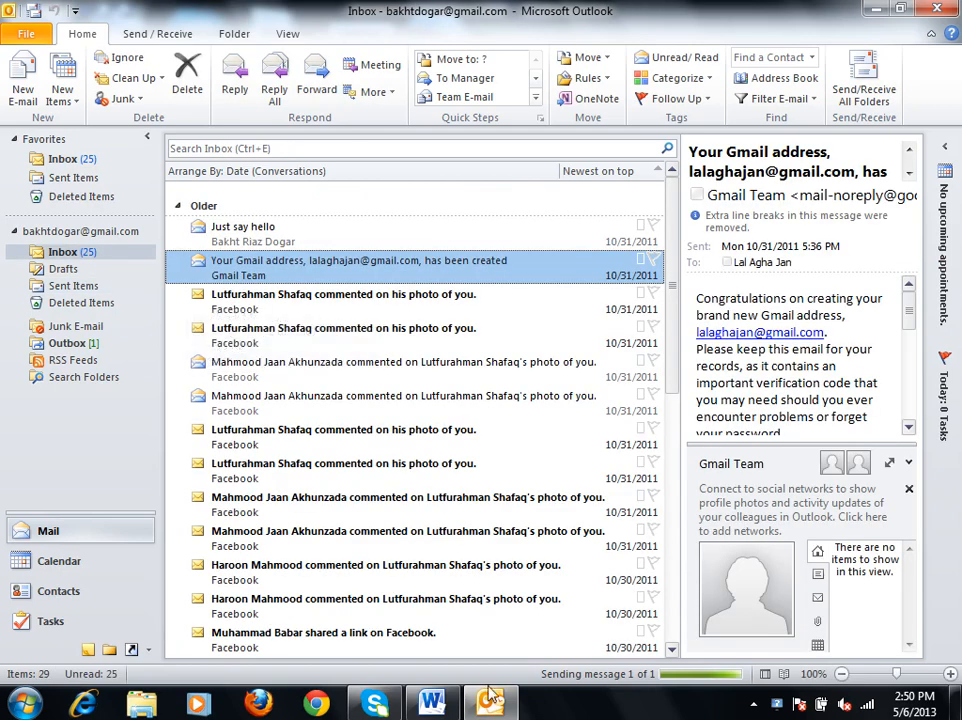
{"action": "left_click", "coordinate": [432, 703]}
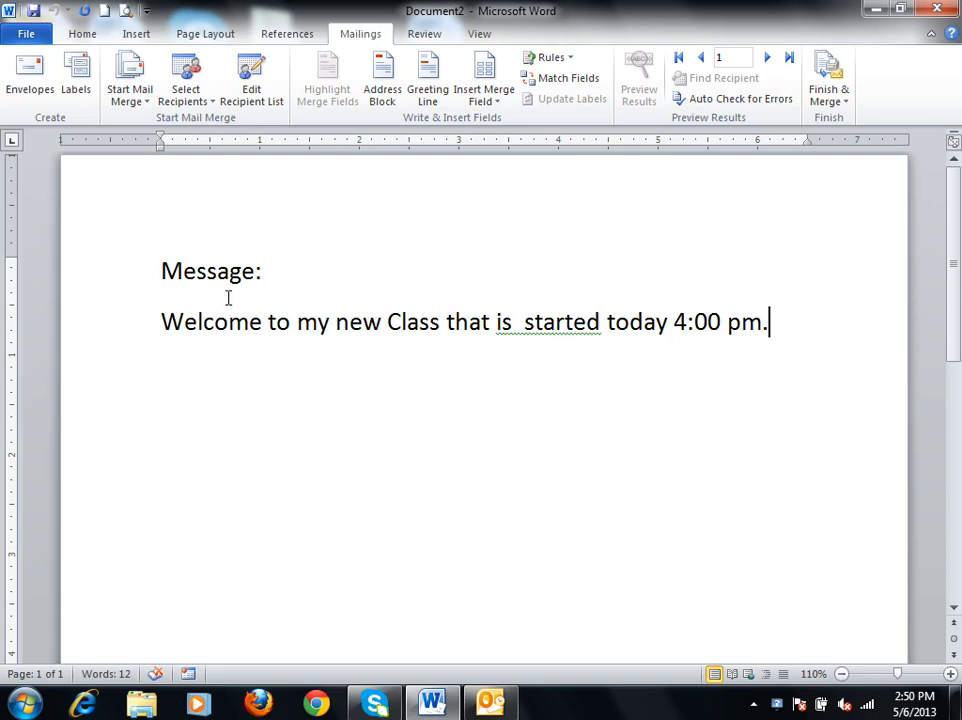
{"action": "left_click", "coordinate": [490, 703]}
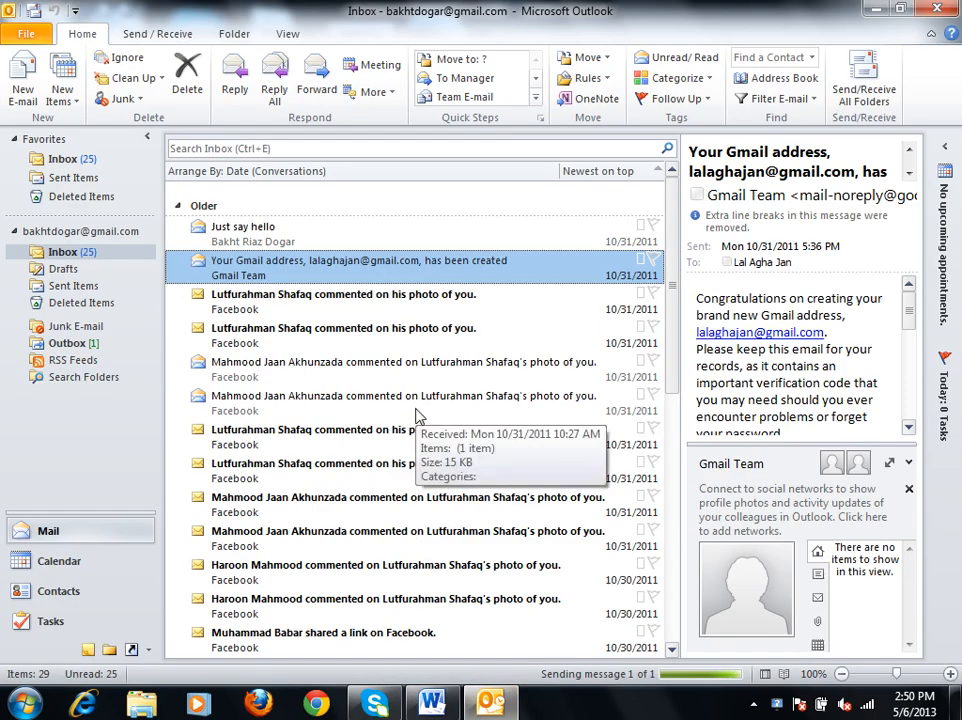
Switch to the Word document and replace all its text with the lines "Account" and "Internet Connection".
{"action": "left_click", "coordinate": [487, 705]}
{"action": "key", "text": "ctrl+a"}
{"action": "key", "text": "Delete"}
{"action": "type", "text": "Account"}
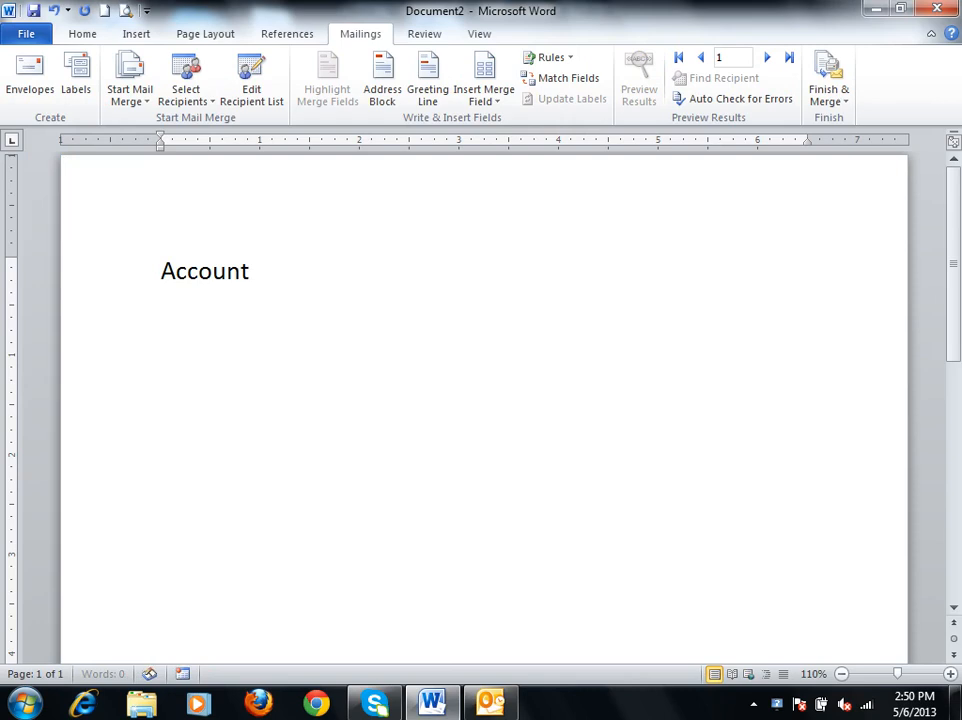
{"action": "key", "text": "Return"}
{"action": "type", "text": "Internet Conne"}
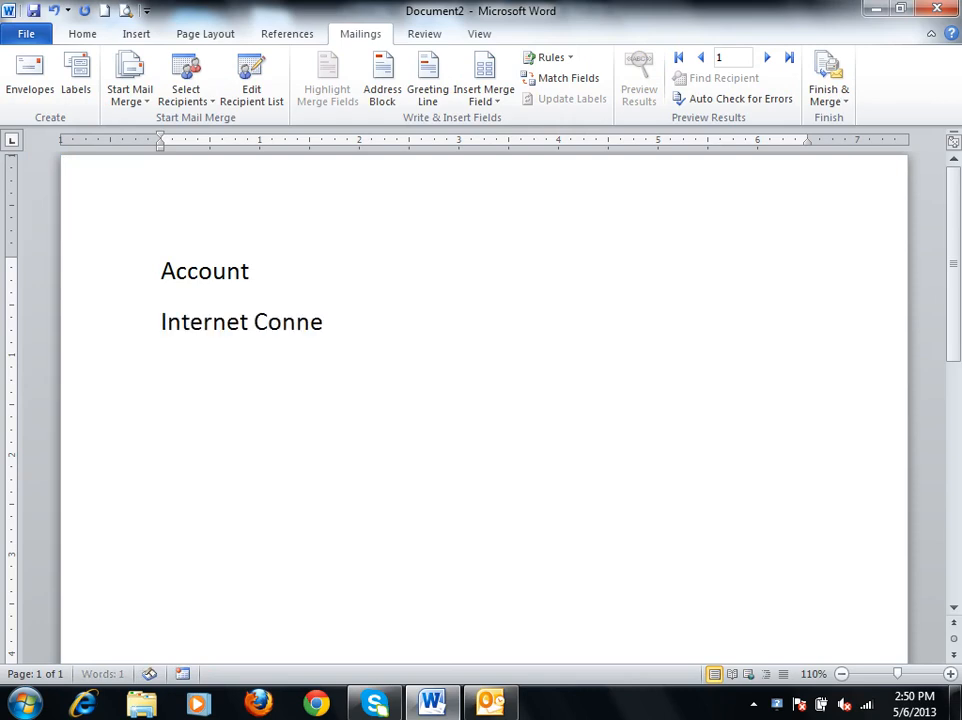
{"action": "type", "text": "ction"}
{"action": "key", "text": "Return"}
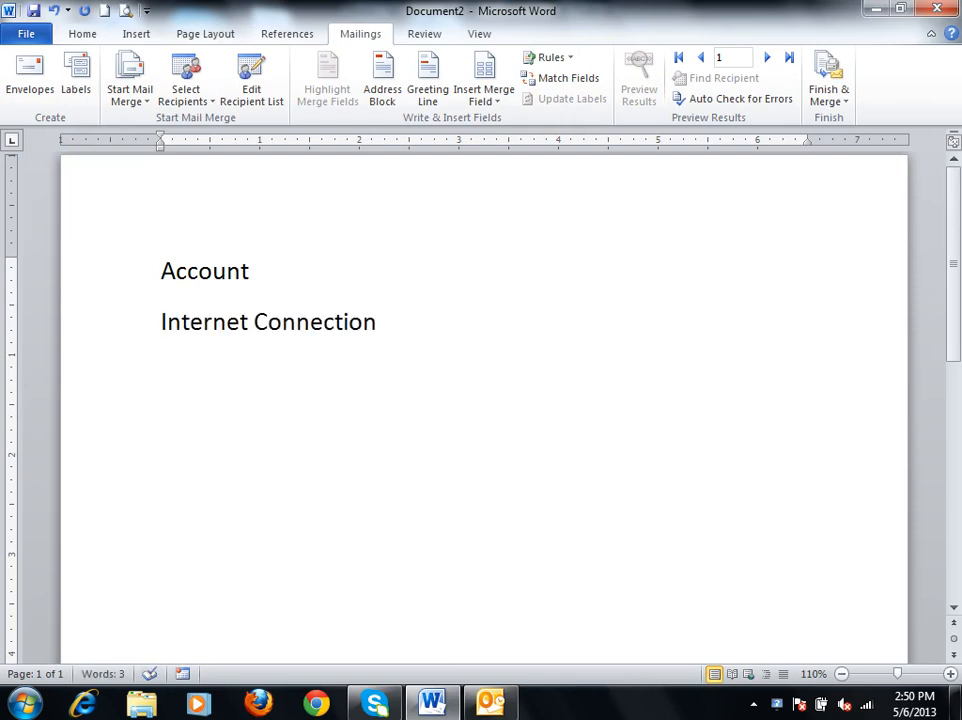
Add the lines "Outlook Software" and "Ports Numbers" below "Internet Connection".
{"action": "type", "text": "Outloo"}
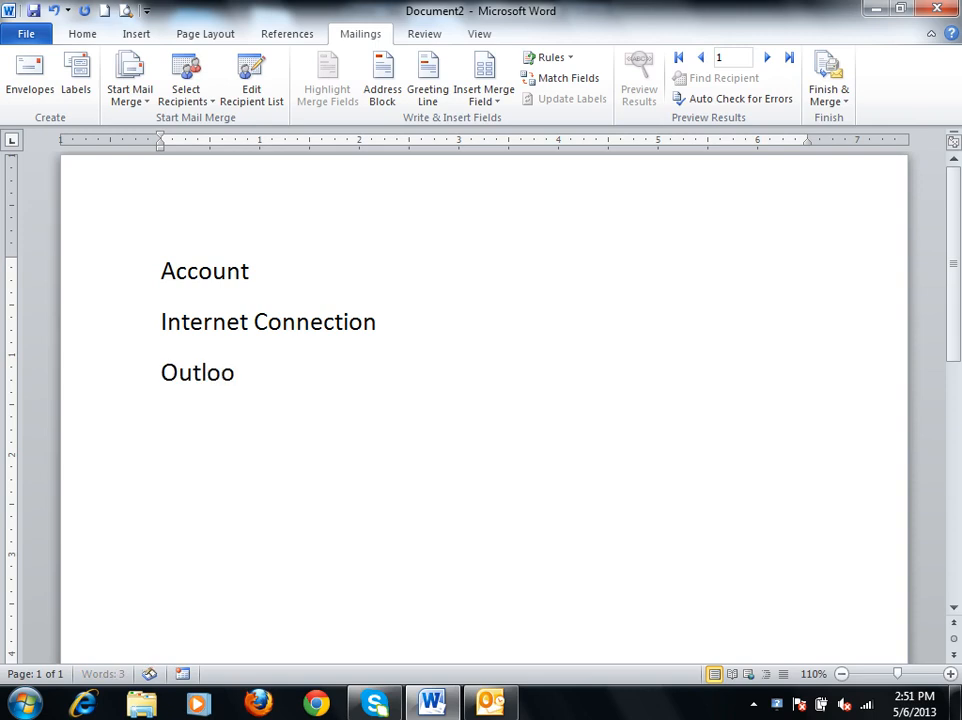
{"action": "type", "text": "k Softw"}
{"action": "key", "text": "BackSpace"}
{"action": "key", "text": "BackSpace"}
{"action": "type", "text": "ftware"}
{"action": "key", "text": "Return"}
{"action": "type", "text": "Ports Numbers("}
{"action": "key", "text": "BackSpace"}
{"action": "key", "text": "Return"}
{"action": "type", "text": "safid"}
{"action": "key", "text": "BackSpace"}
{"action": "key", "text": "BackSpace"}
{"action": "key", "text": "BackSpace"}
{"action": "key", "text": "BackSpace"}
{"action": "key", "text": "BackSpace"}
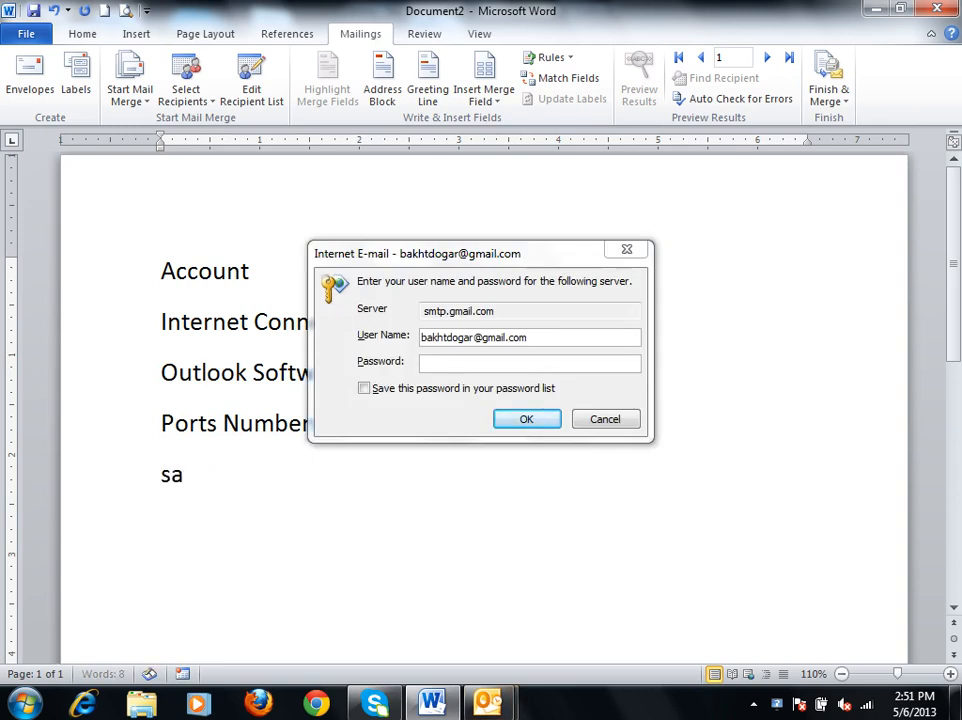
{"action": "left_click", "coordinate": [482, 313]}
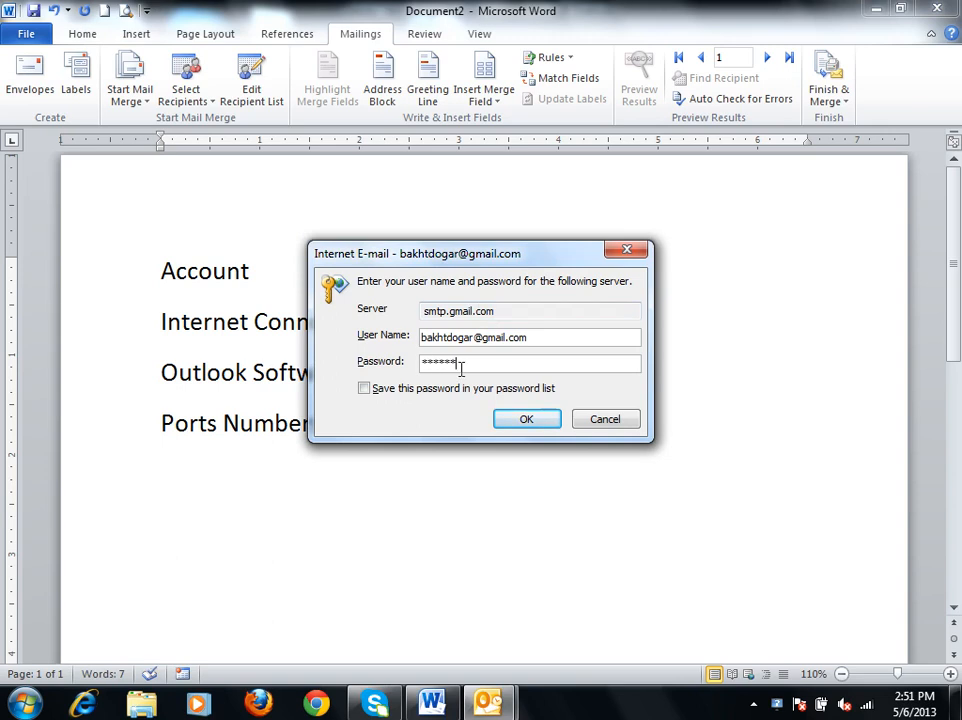
List the ports as "POP3: 995" and "TLS: 587" on separate lines below "Ports Numbers".
{"action": "left_click", "coordinate": [339, 471]}
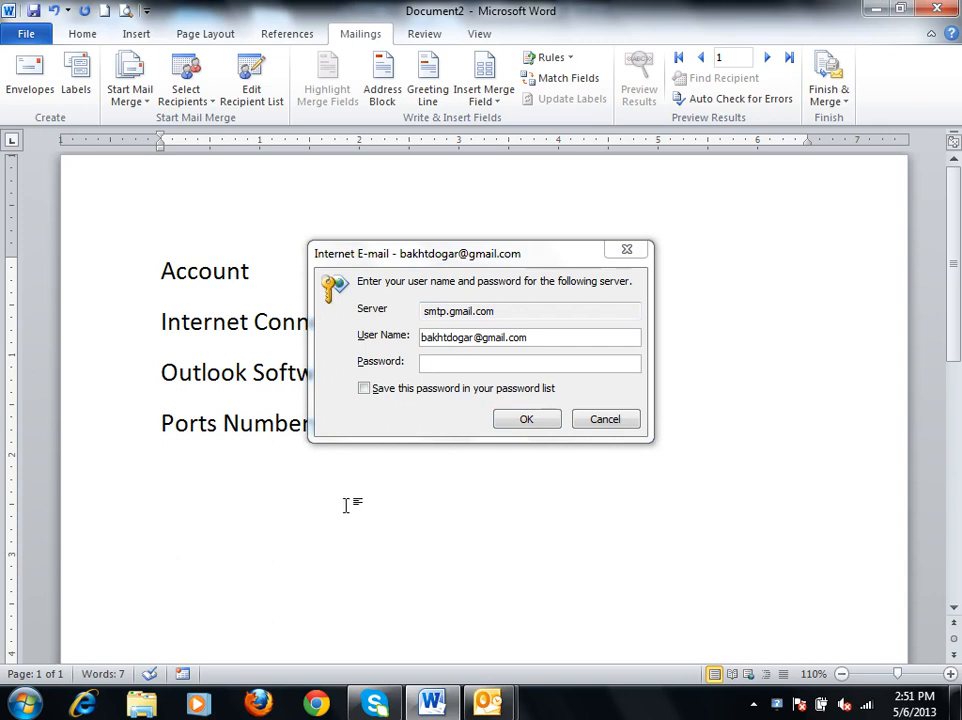
{"action": "type", "text": "POP"}
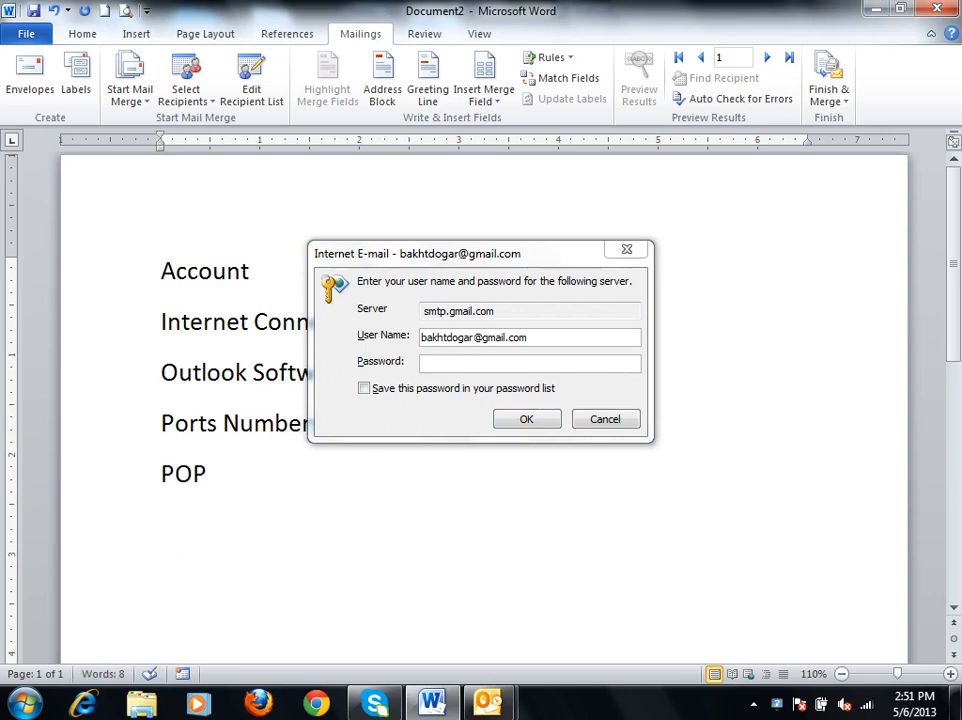
{"action": "type", "text": "3: 995"}
{"action": "key", "text": "Return"}
{"action": "type", "text": "TLS"}
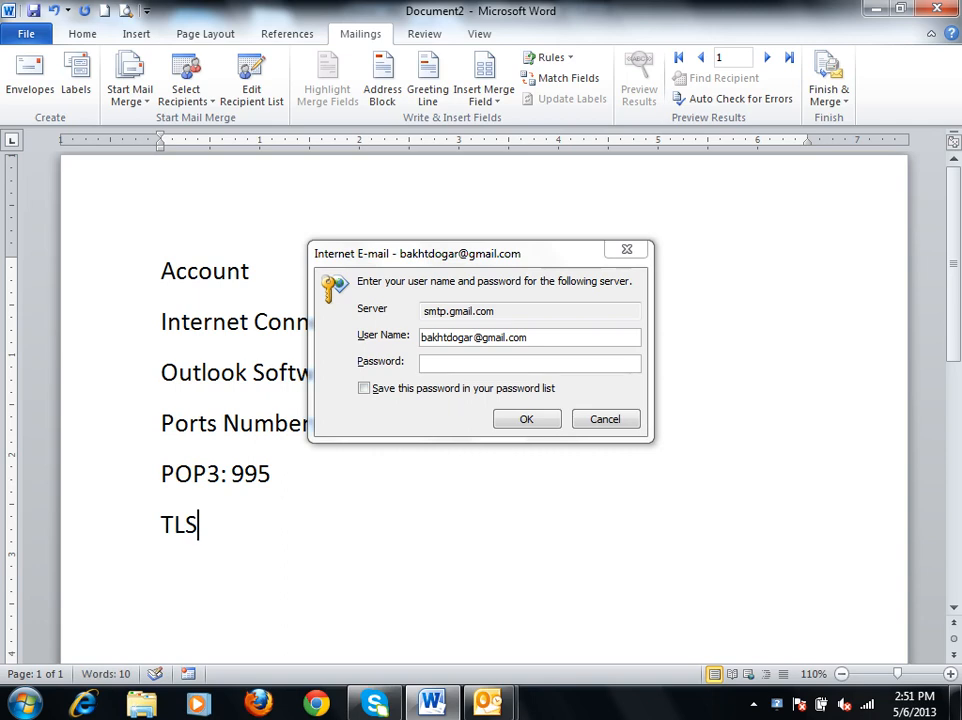
{"action": "type", "text": ": 587"}
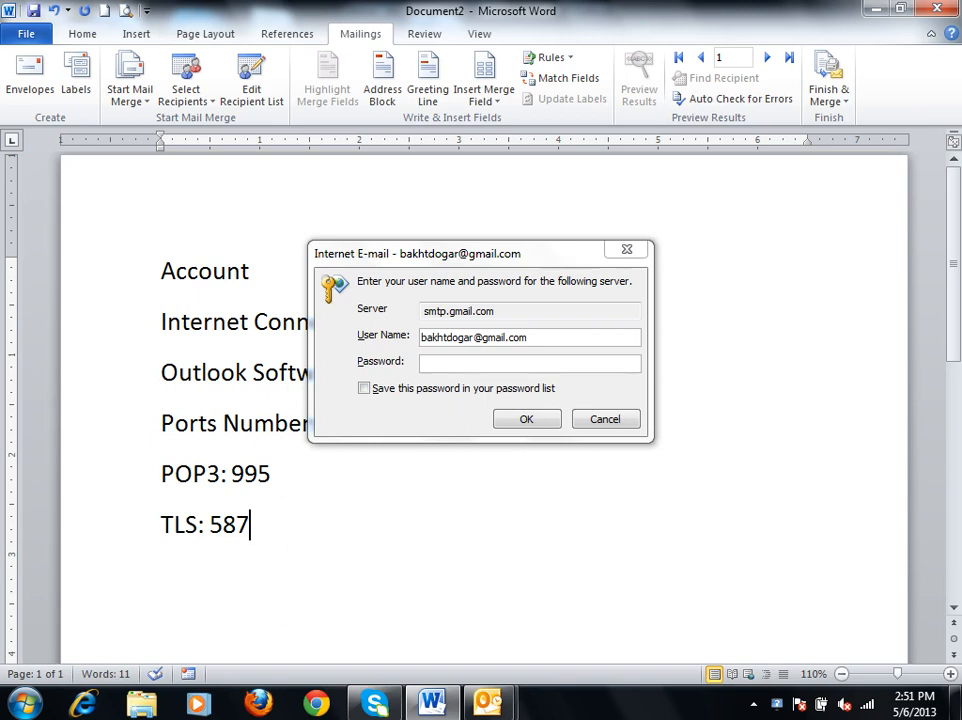
Enter and submit the account password for smtp.gmail.com, check the send status in Outlook, and return to the Word document.
{"action": "left_click", "coordinate": [554, 361]}
{"action": "type", "text": "*"}
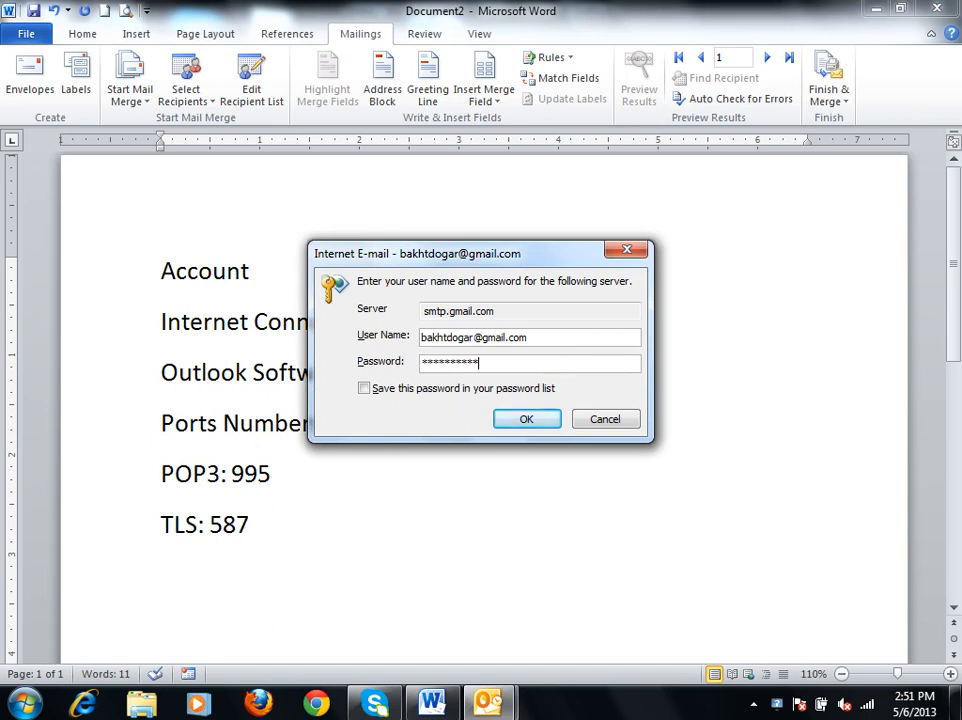
{"action": "left_click", "coordinate": [545, 420]}
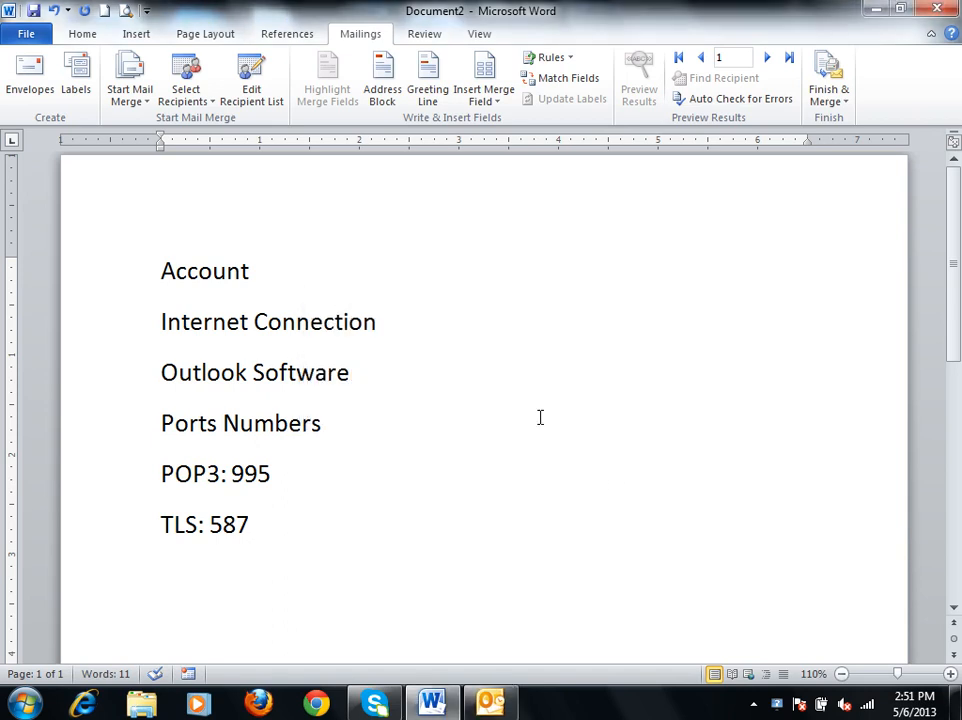
{"action": "left_click", "coordinate": [505, 700]}
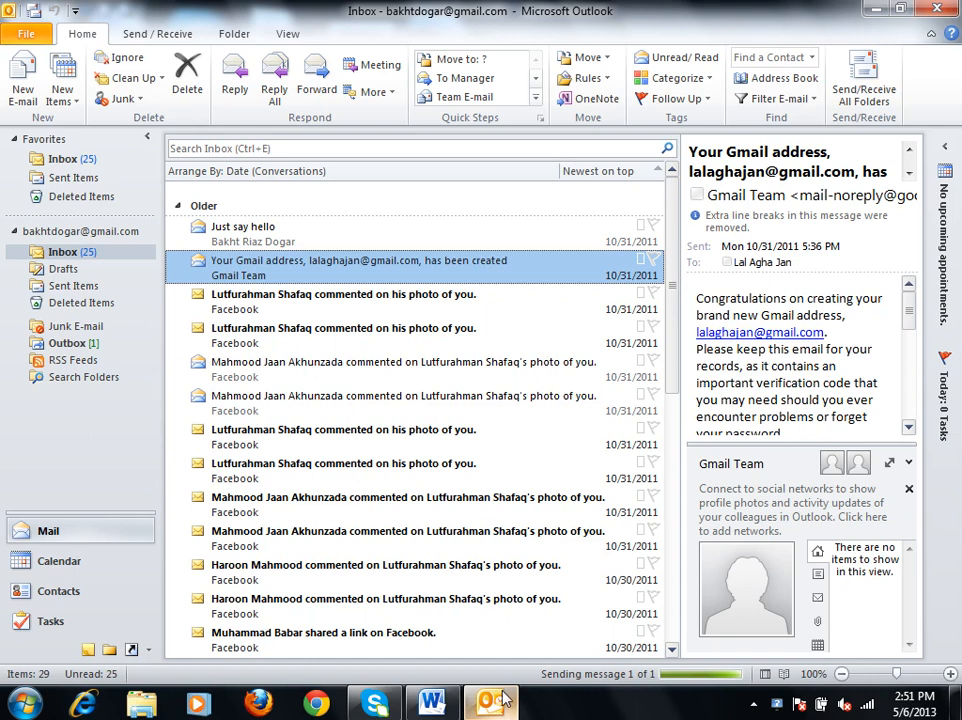
{"action": "left_click", "coordinate": [503, 699]}
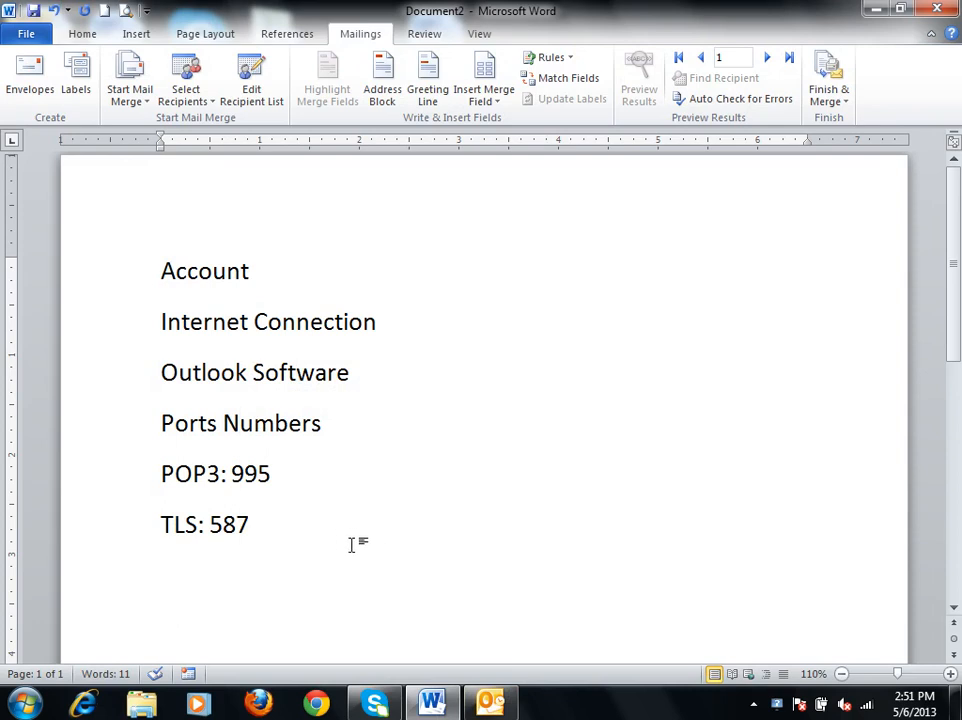
Replace the whole list with the heading "Outlook Configuration:" and start a new line below it.
{"action": "left_click_drag", "start_coordinate": [352, 543], "coordinate": [60, 225]}
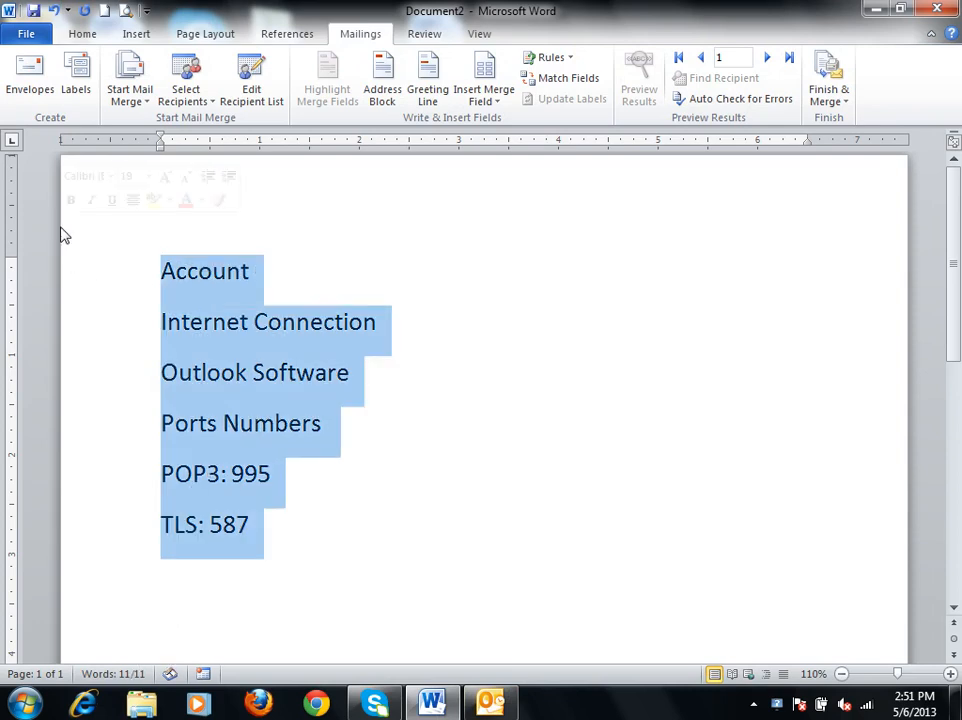
{"action": "key", "text": "Delete"}
{"action": "type", "text": "Outlook"}
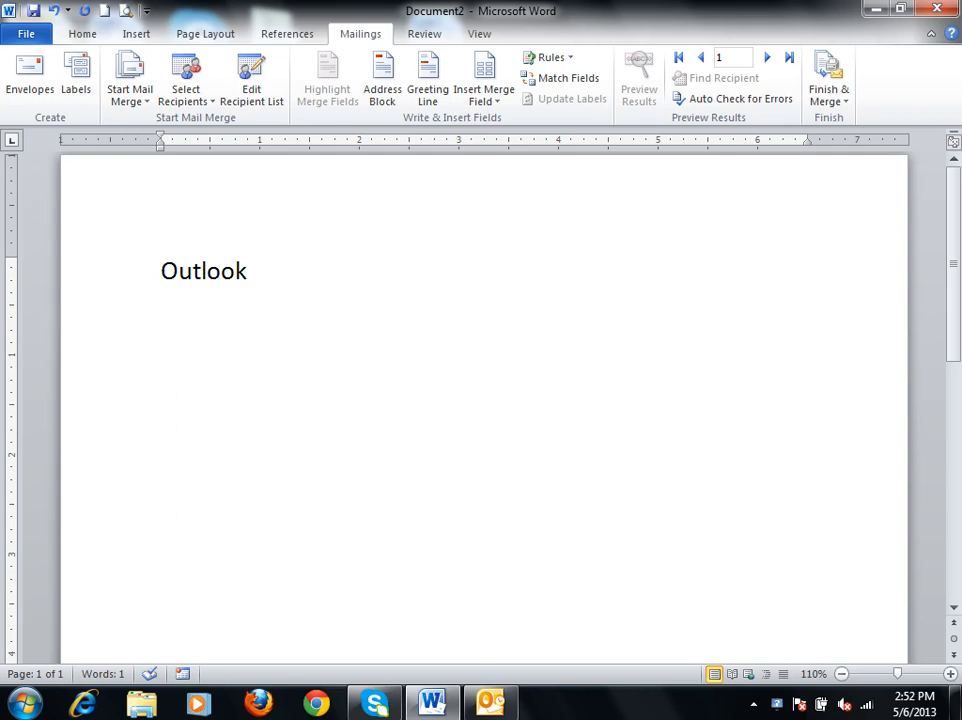
{"action": "type", "text": " Config"}
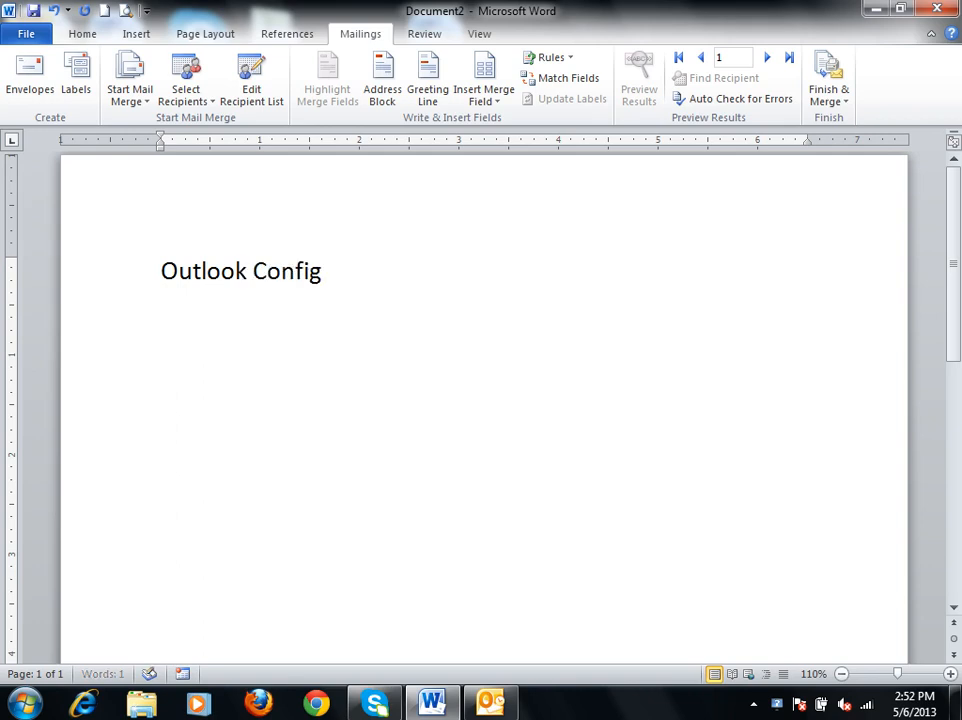
{"action": "type", "text": "uration:"}
{"action": "key", "text": "Return"}
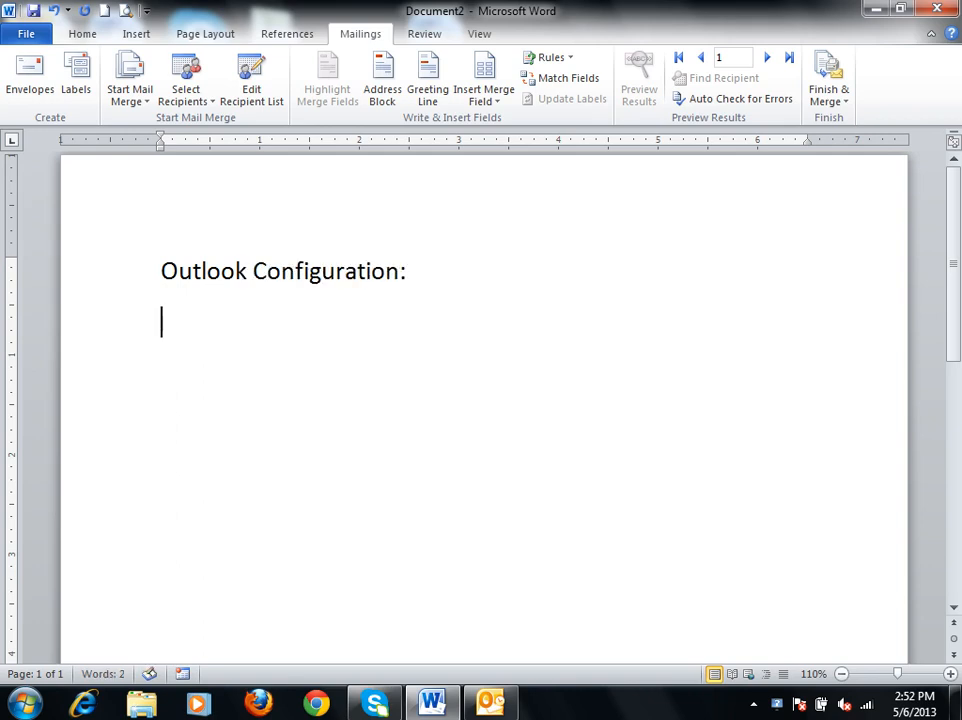